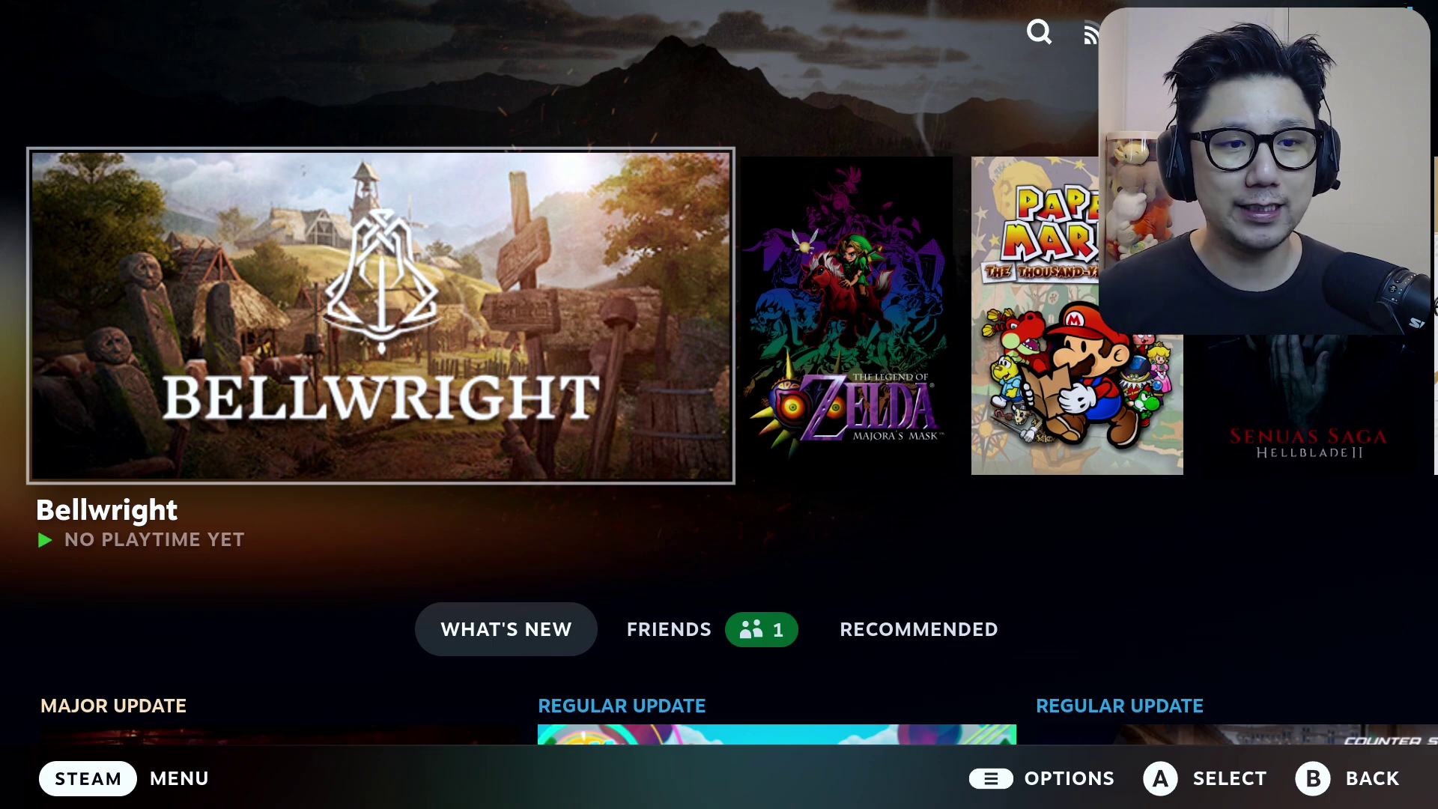
# Launch Bellwright from the recent games, dismiss its Early Access notice and open the game options.
pyautogui.press('Return')
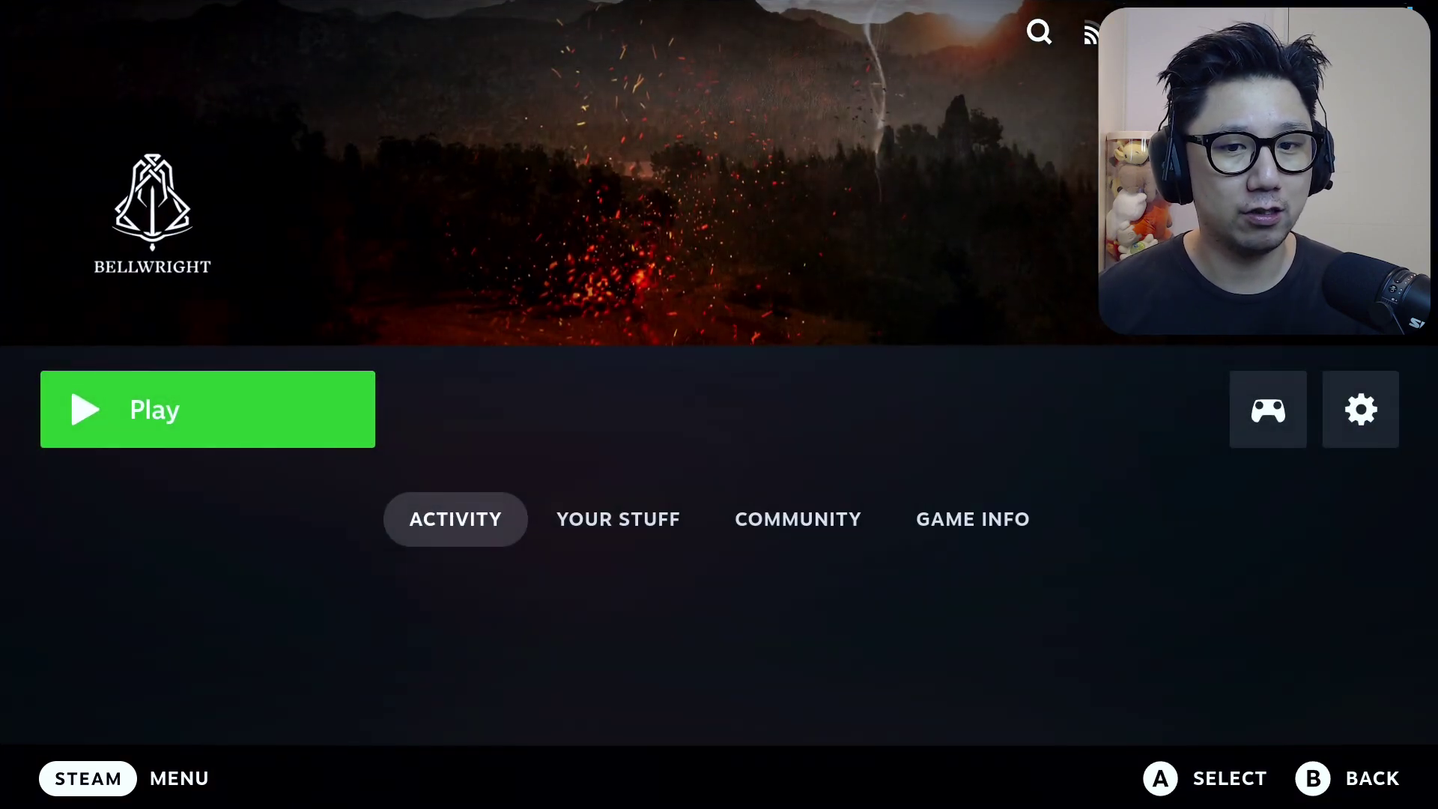
pyautogui.press('Return')
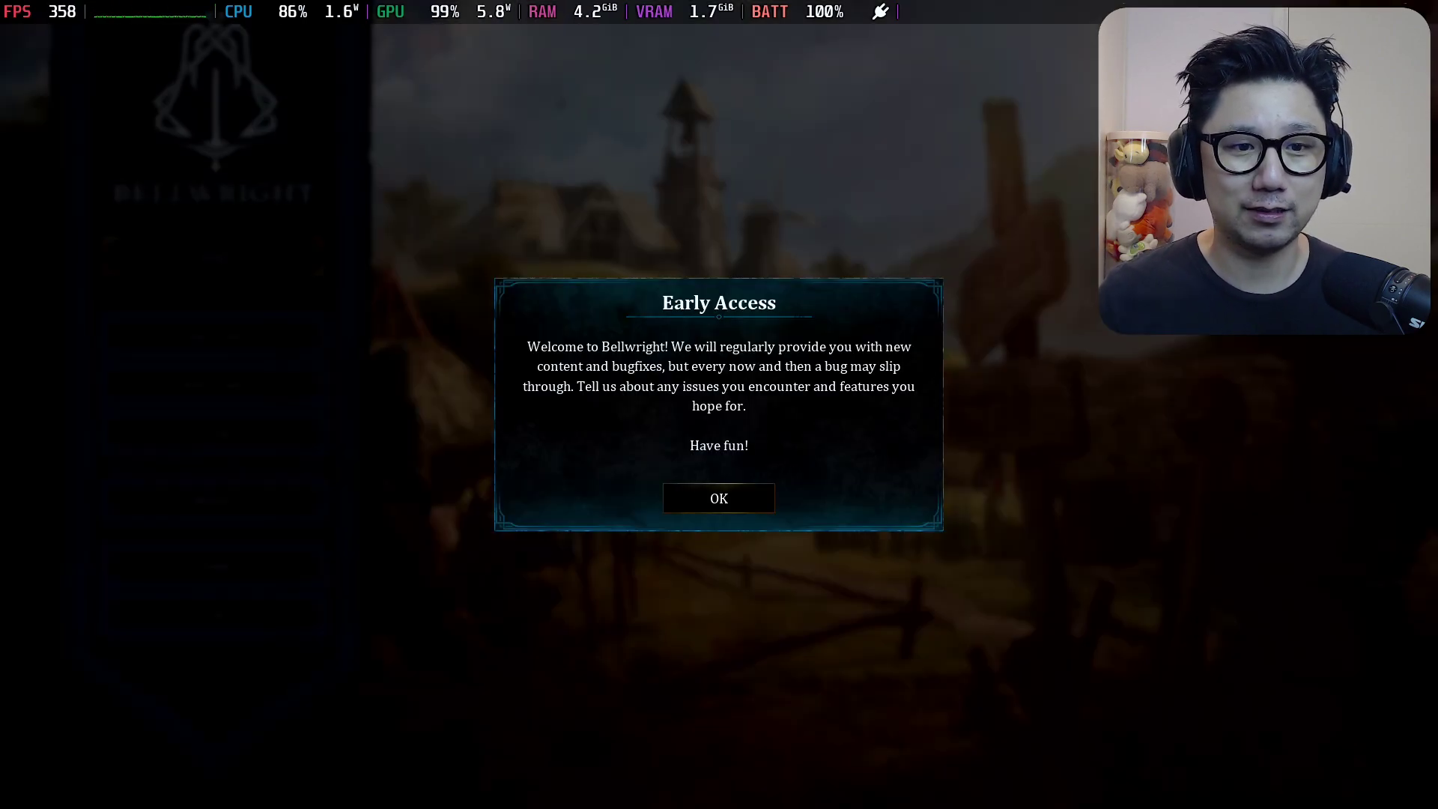
pyautogui.click(689, 494)
pyautogui.click(253, 502)
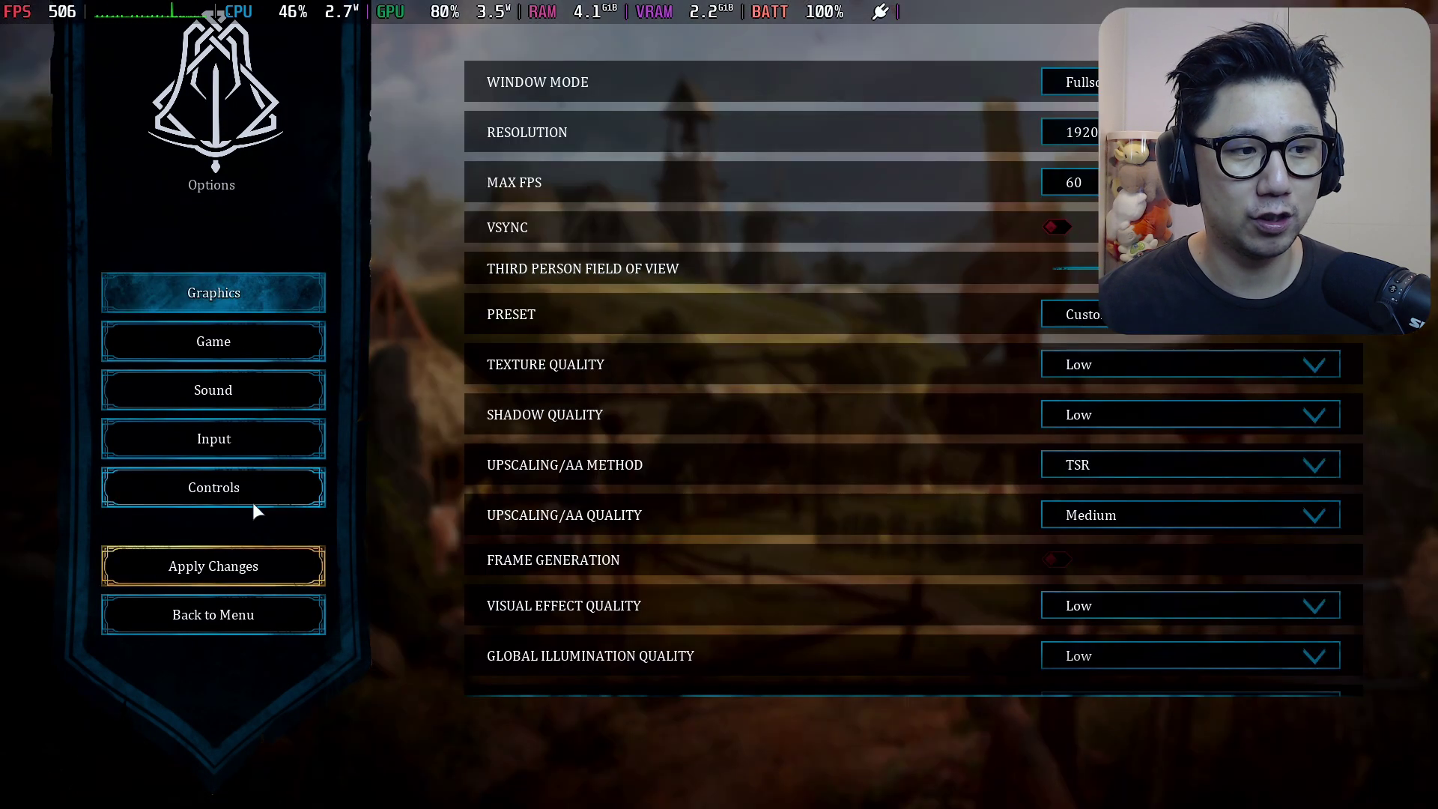
# Review the game's keyboard bindings, including the Movement, Army Command and Menus sections.
pyautogui.click(218, 487)
pyautogui.scroll(-15, 715, 474)
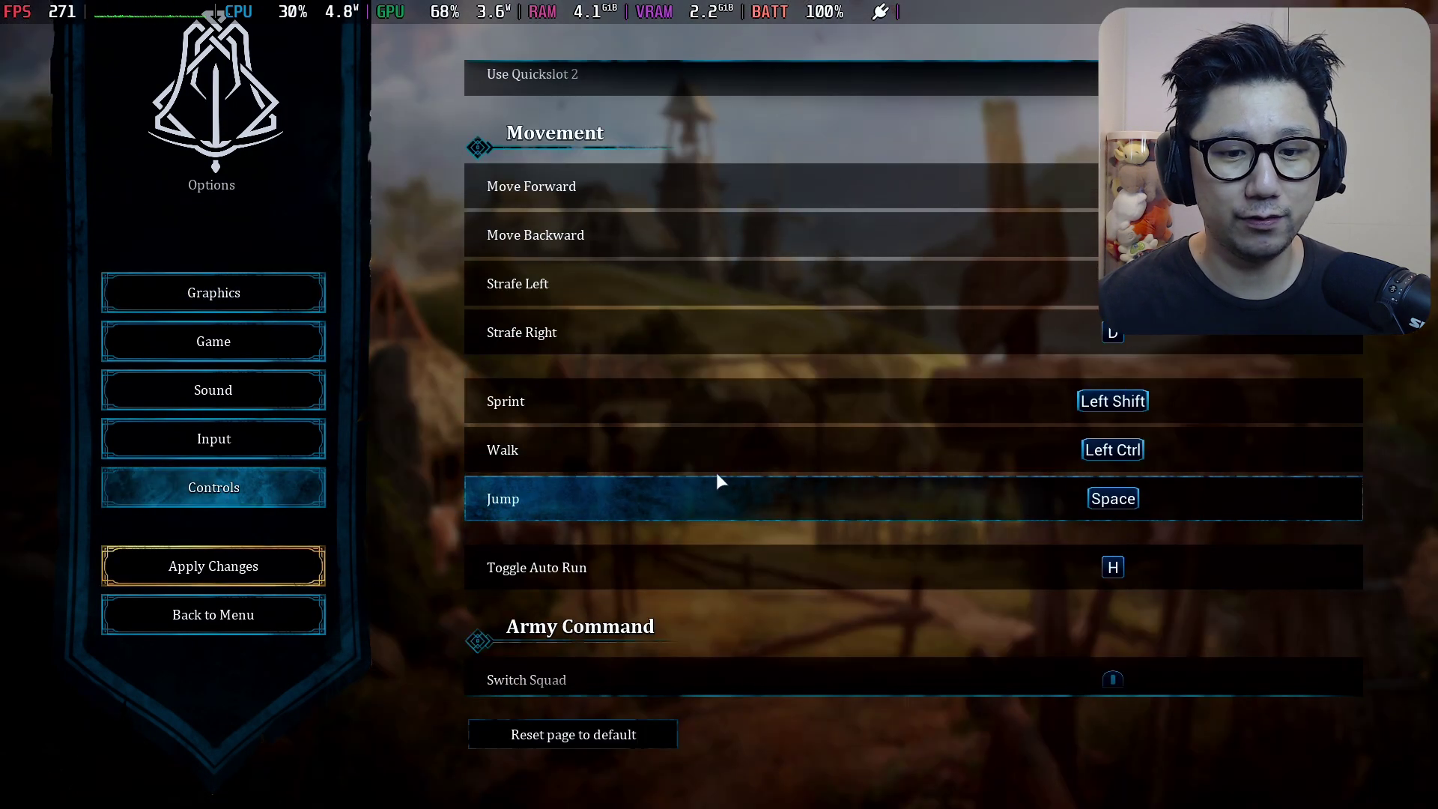
pyautogui.scroll(4, 716, 473)
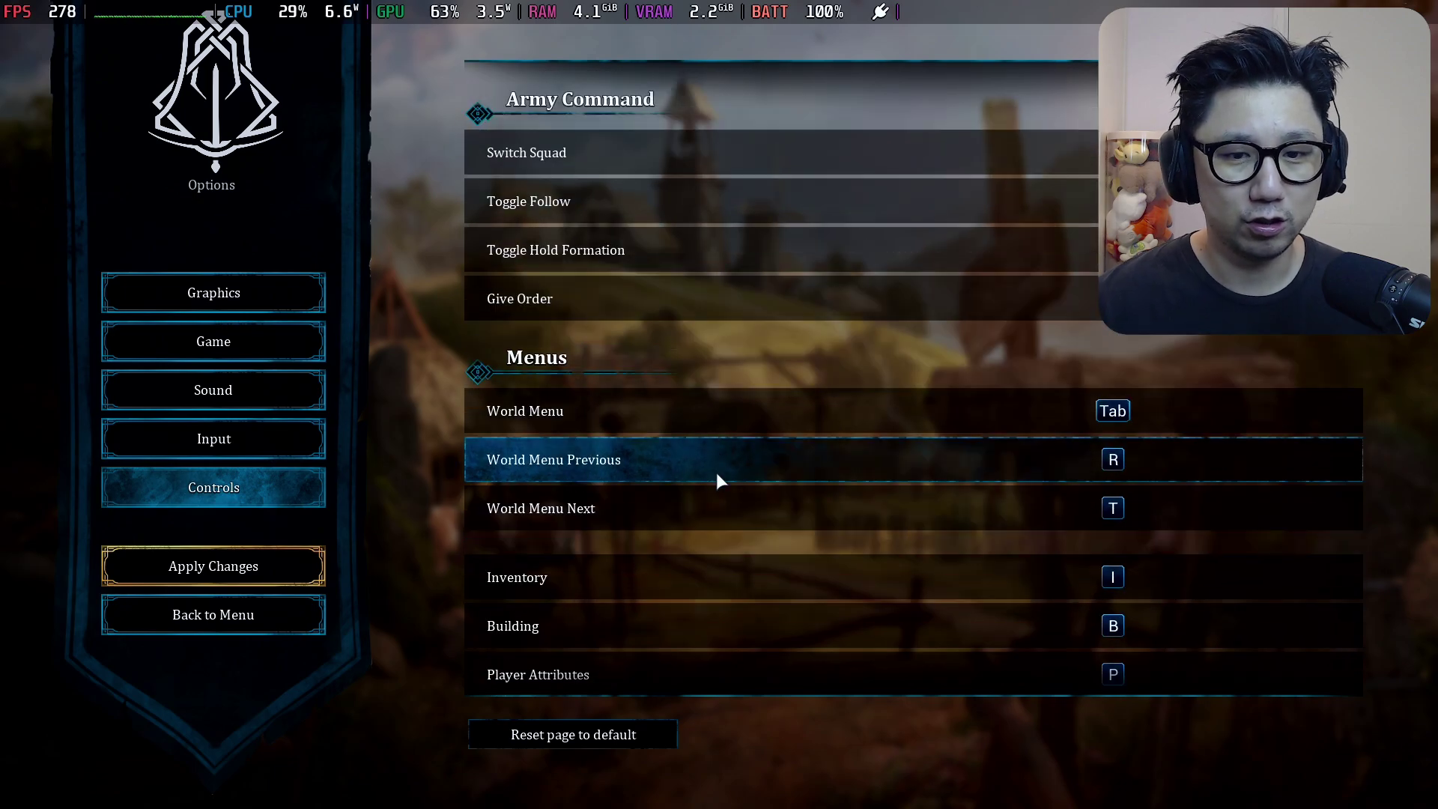
# Look at Bellwright's button assignments in the Steam controller settings and return to the game.
pyautogui.press('super')
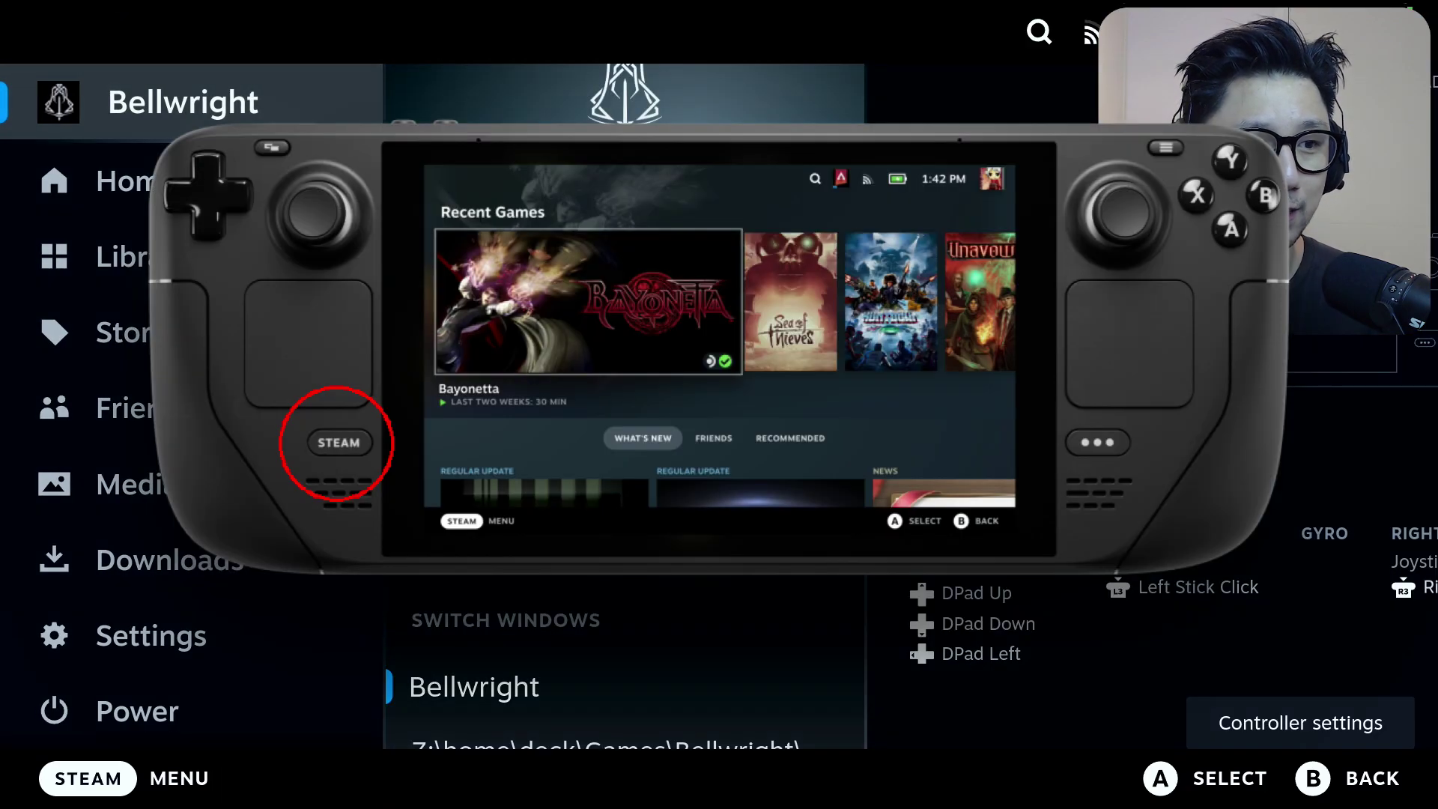
pyautogui.press('Return')
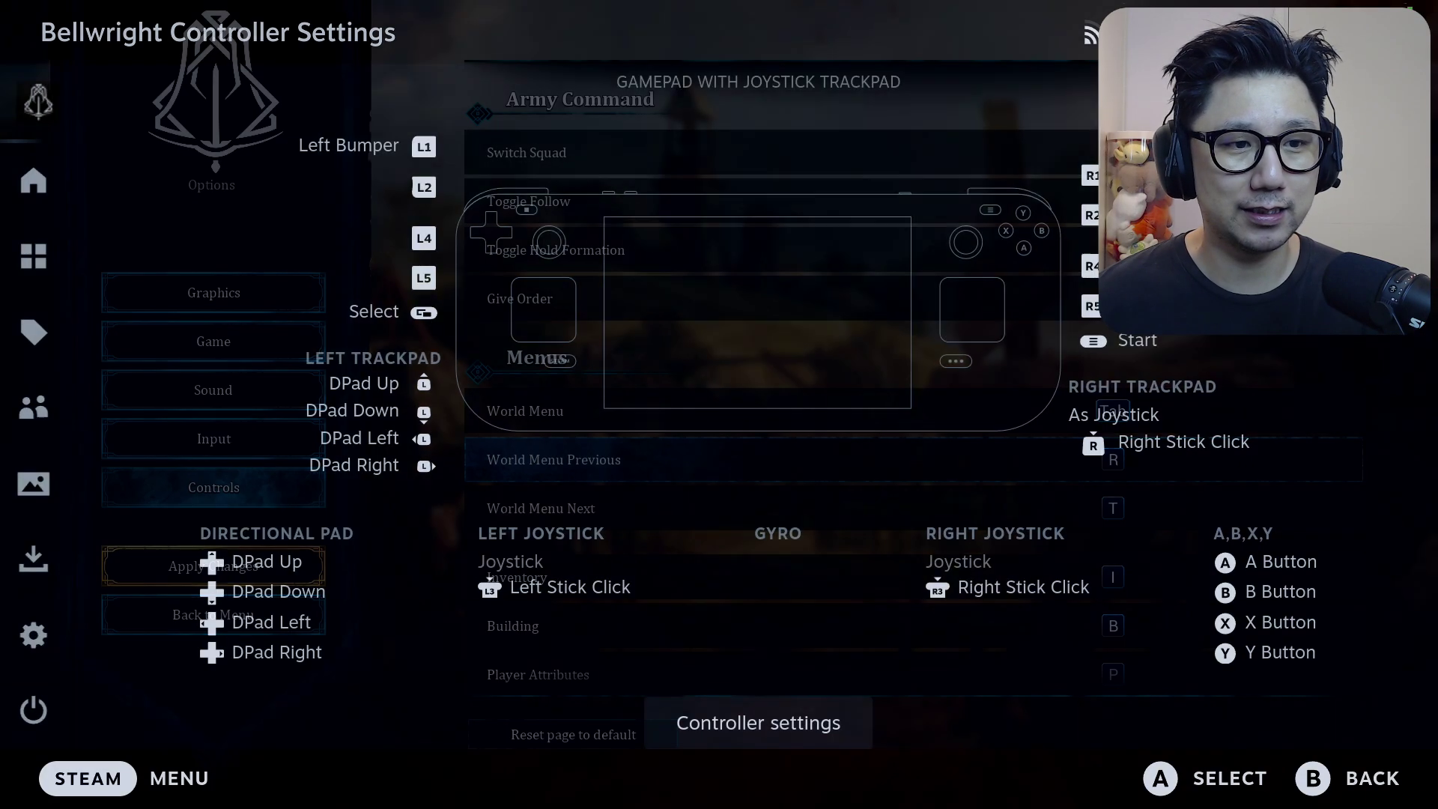
pyautogui.press('Right')
pyautogui.press('Return')
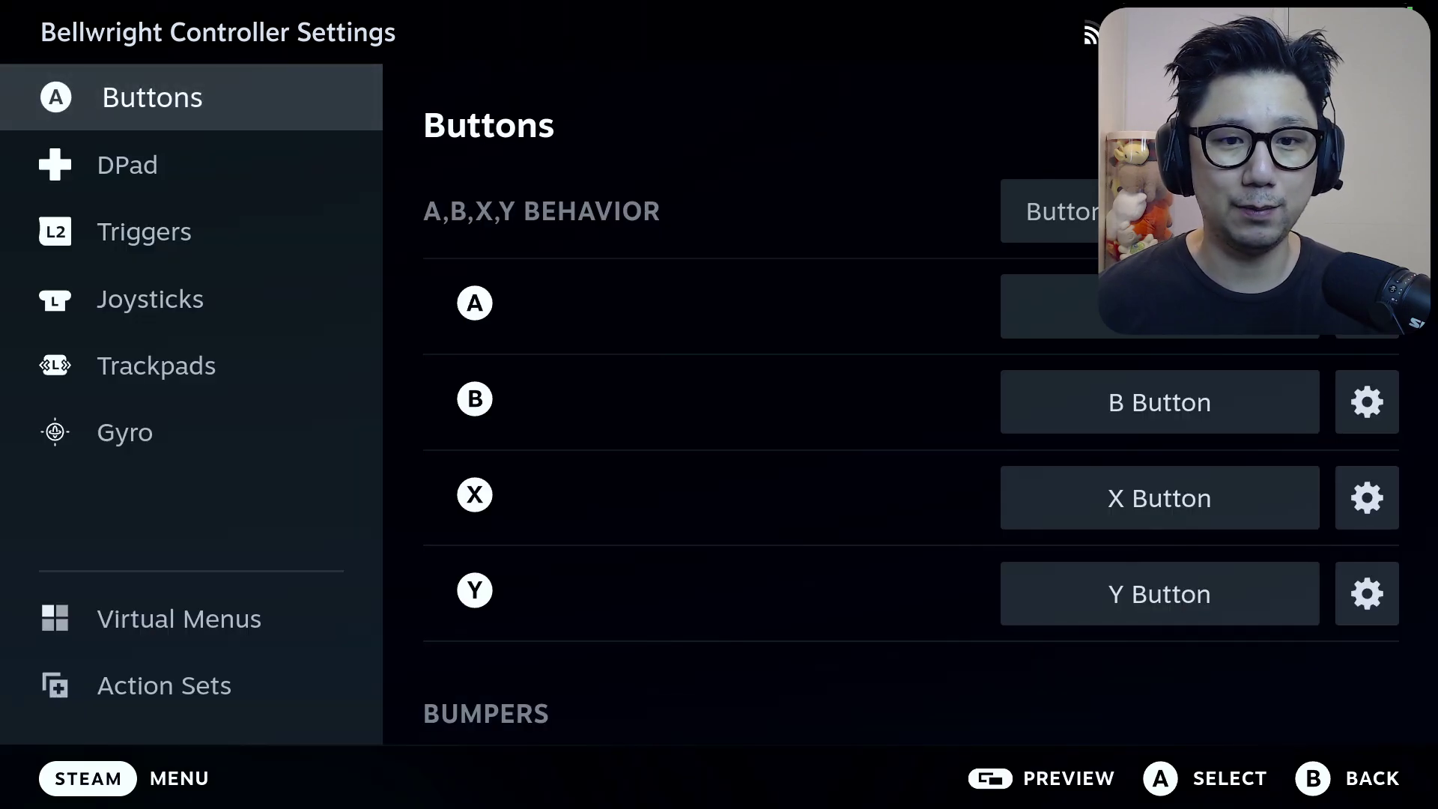
pyautogui.press('Escape')
pyautogui.press('Escape')
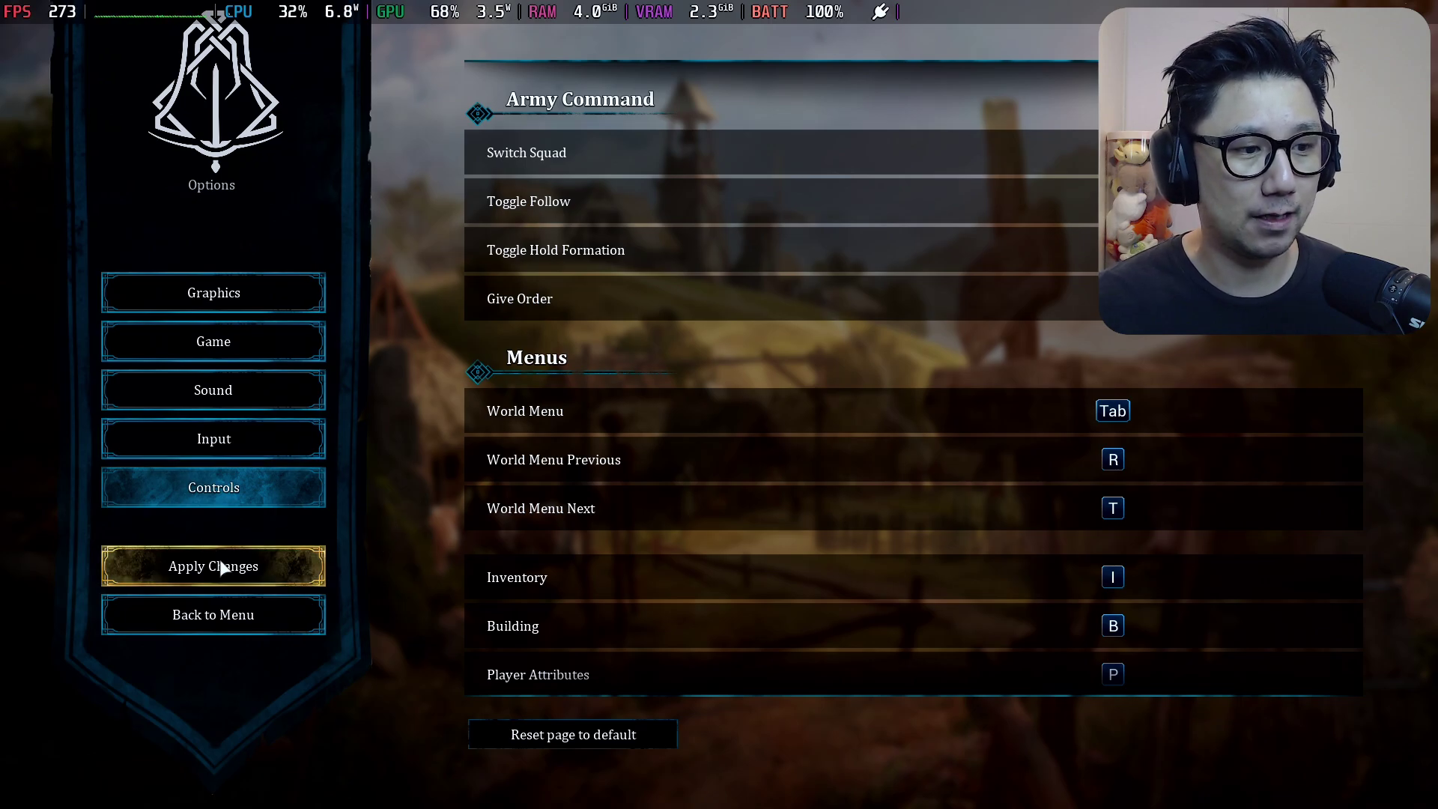
# Set the graphics resolution to 1280x800.
pyautogui.click(232, 311)
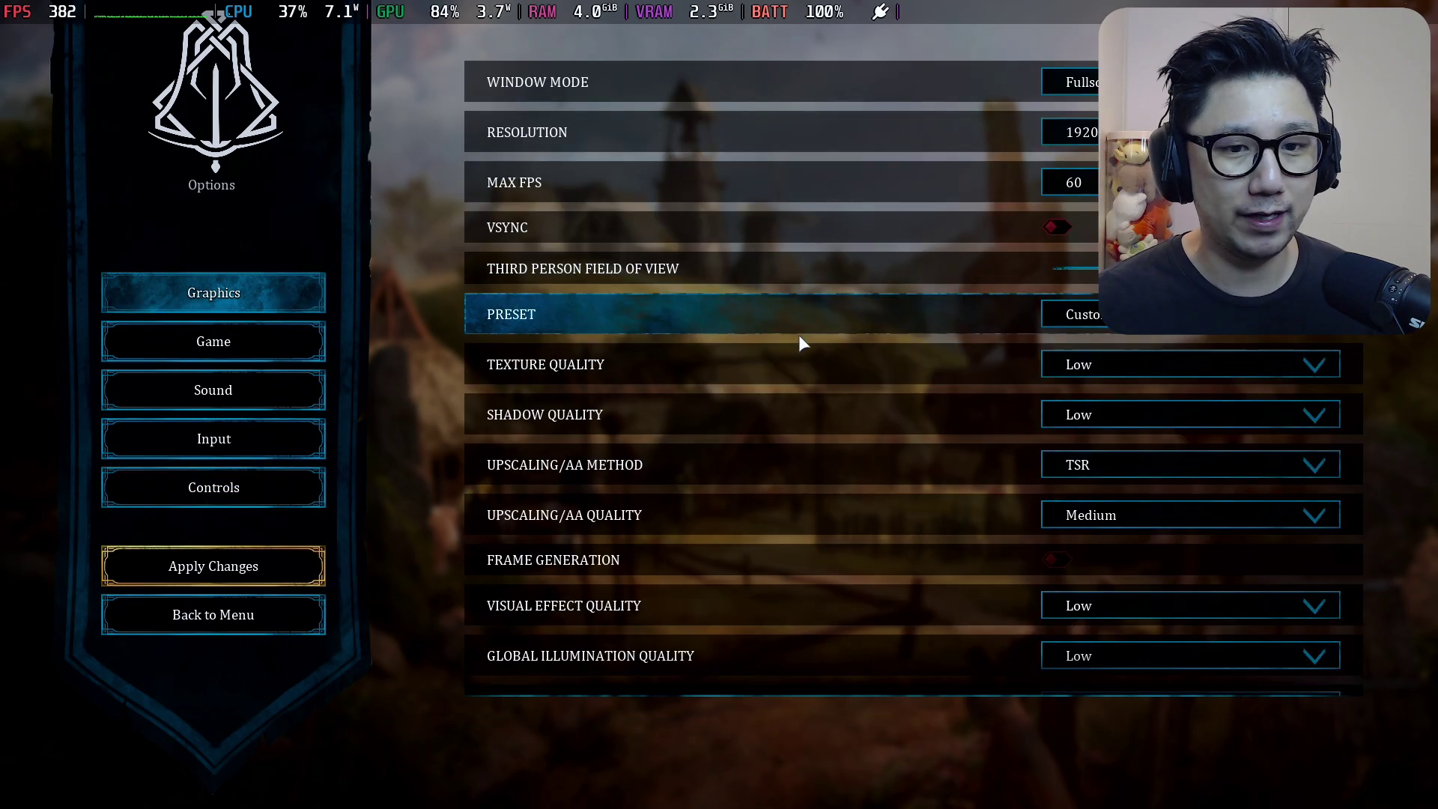
pyautogui.click(1055, 132)
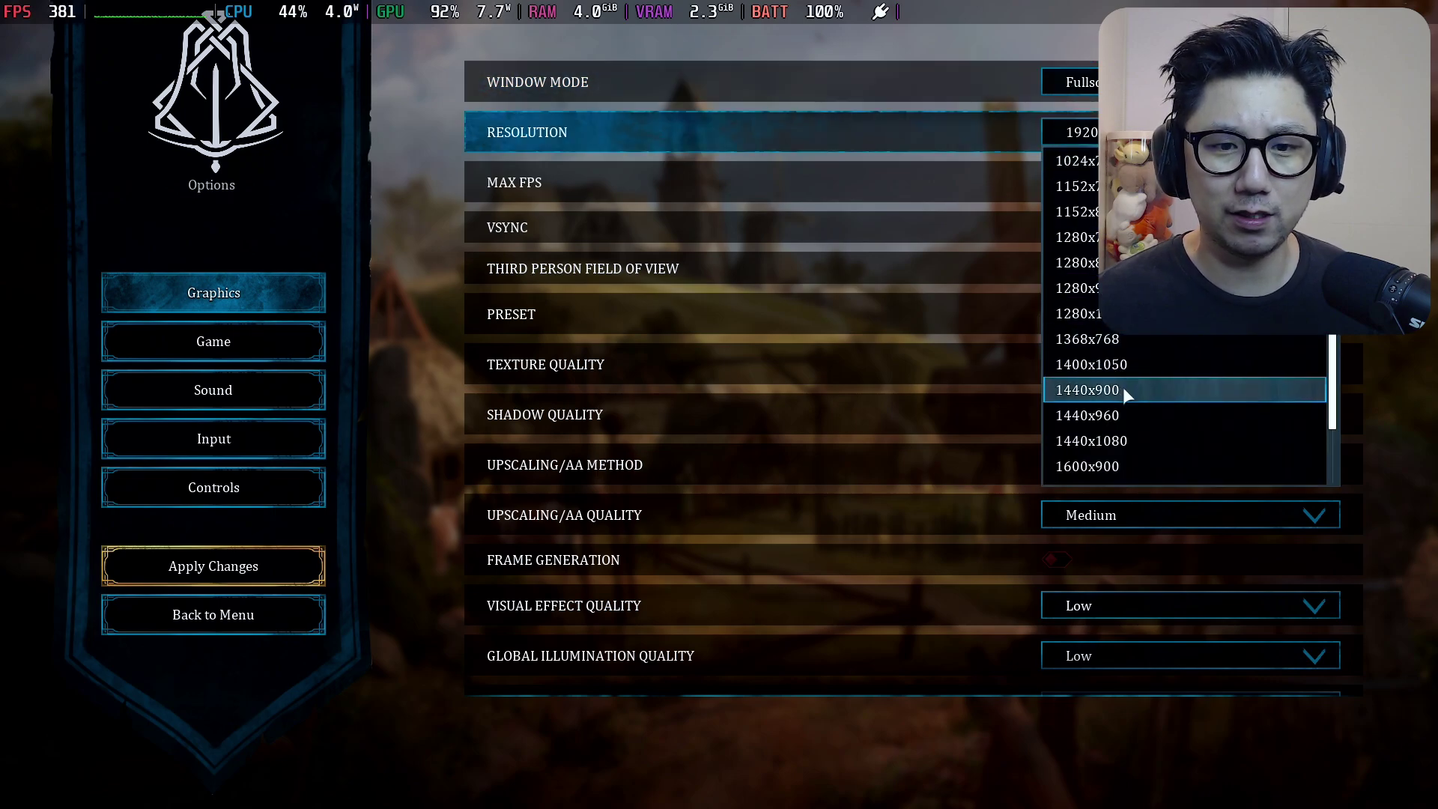
pyautogui.click(1073, 261)
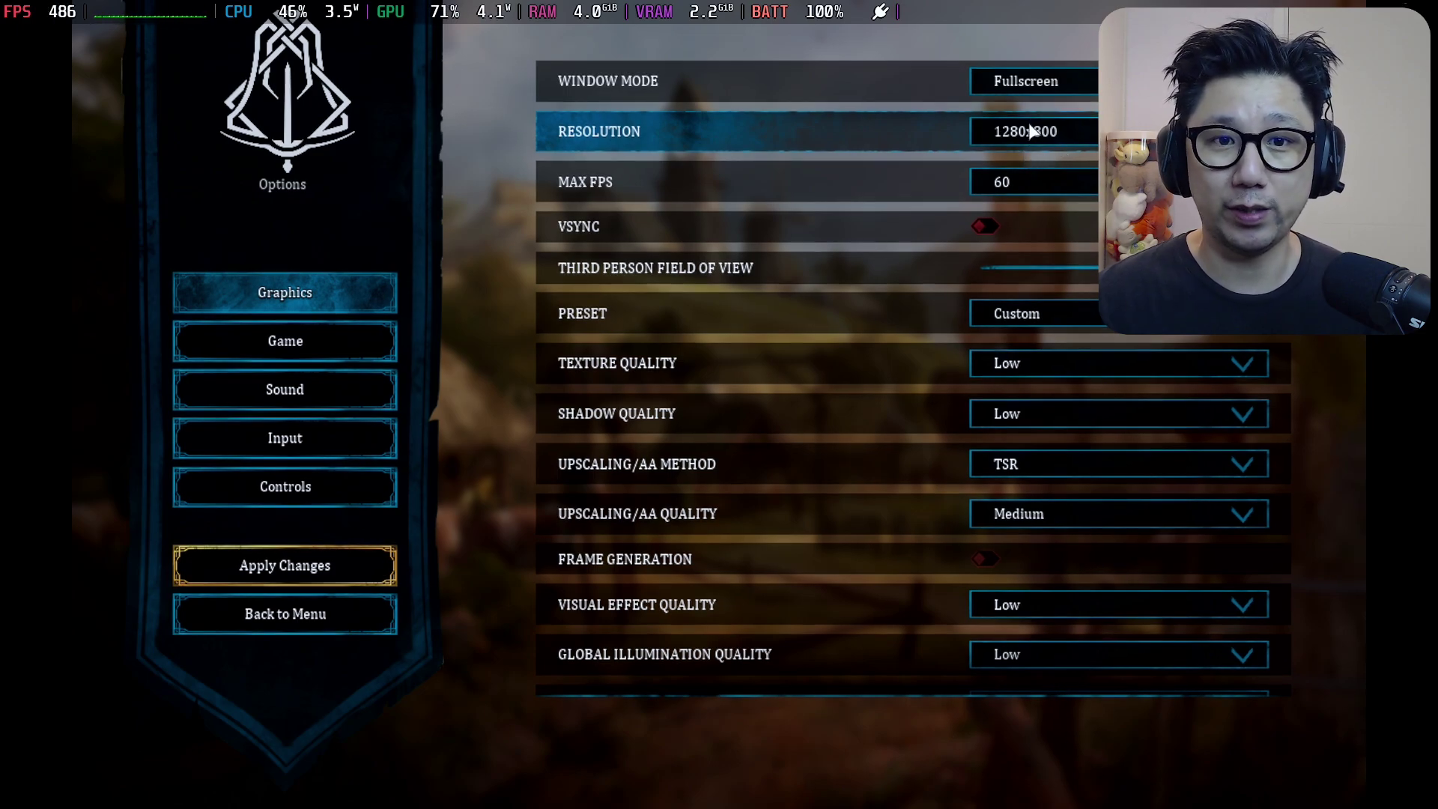
# Switch the graphics resolution back to the original 1920-pixel-wide setting.
pyautogui.click(1031, 131)
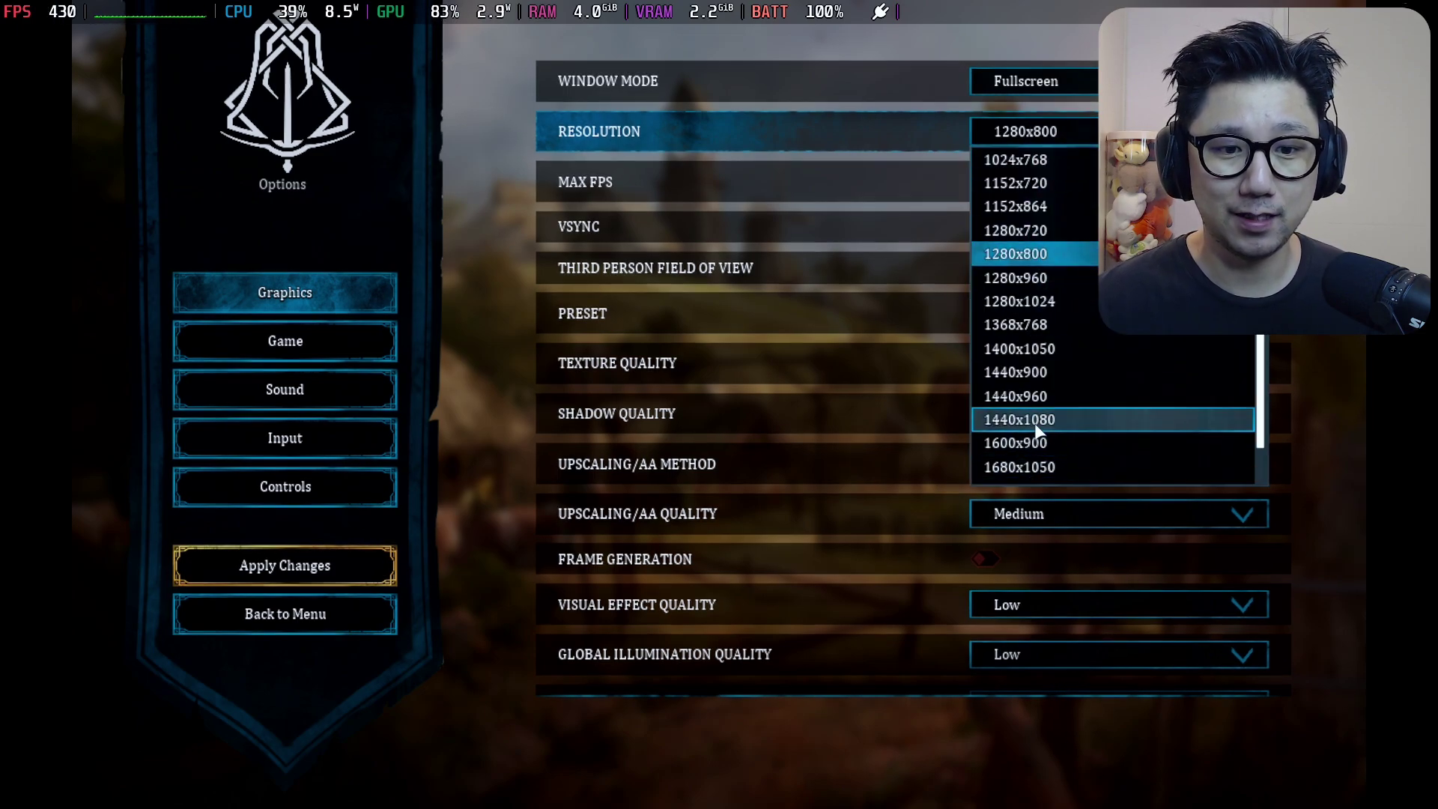
pyautogui.scroll(-1, 1037, 423)
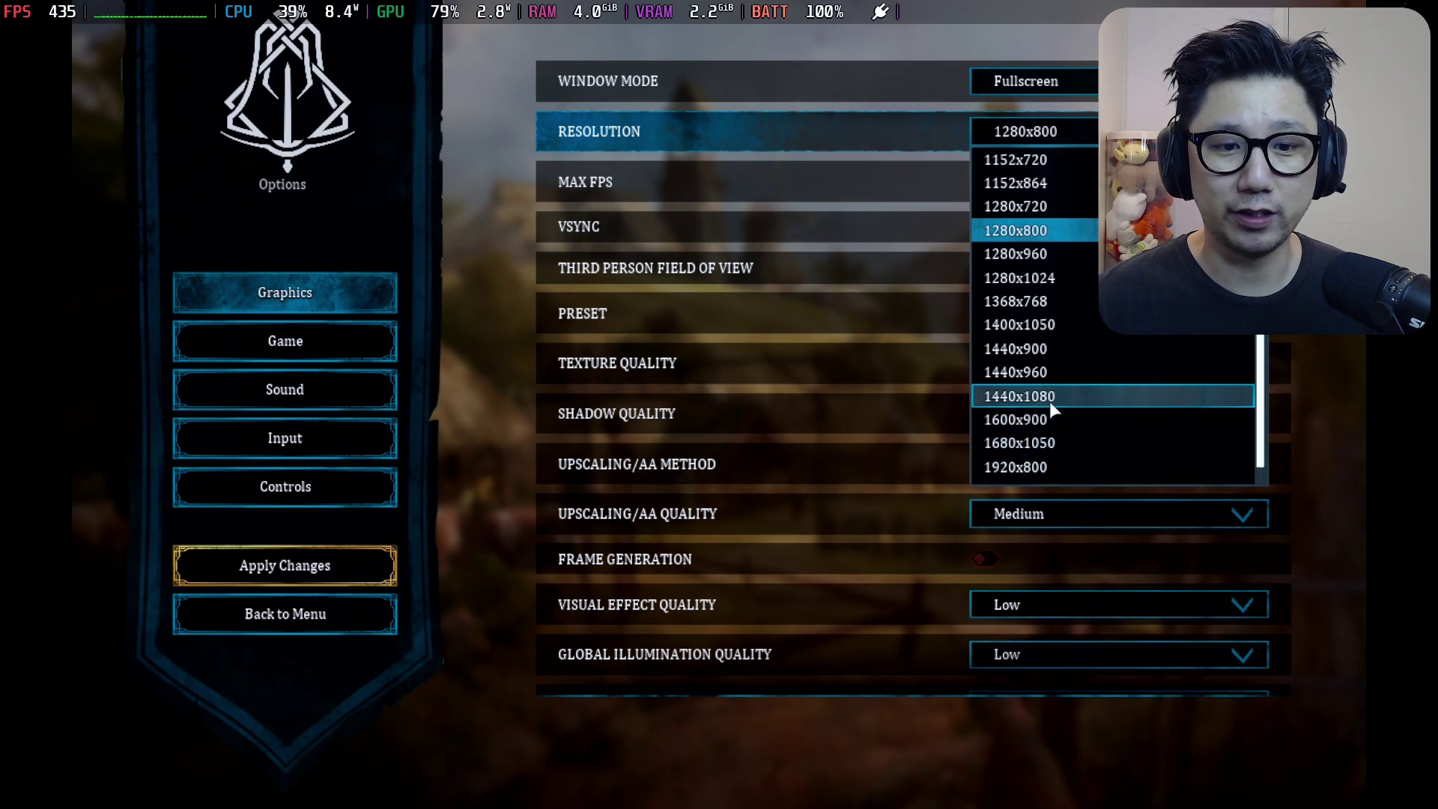
pyautogui.scroll(-2, 1049, 402)
pyautogui.click(1063, 429)
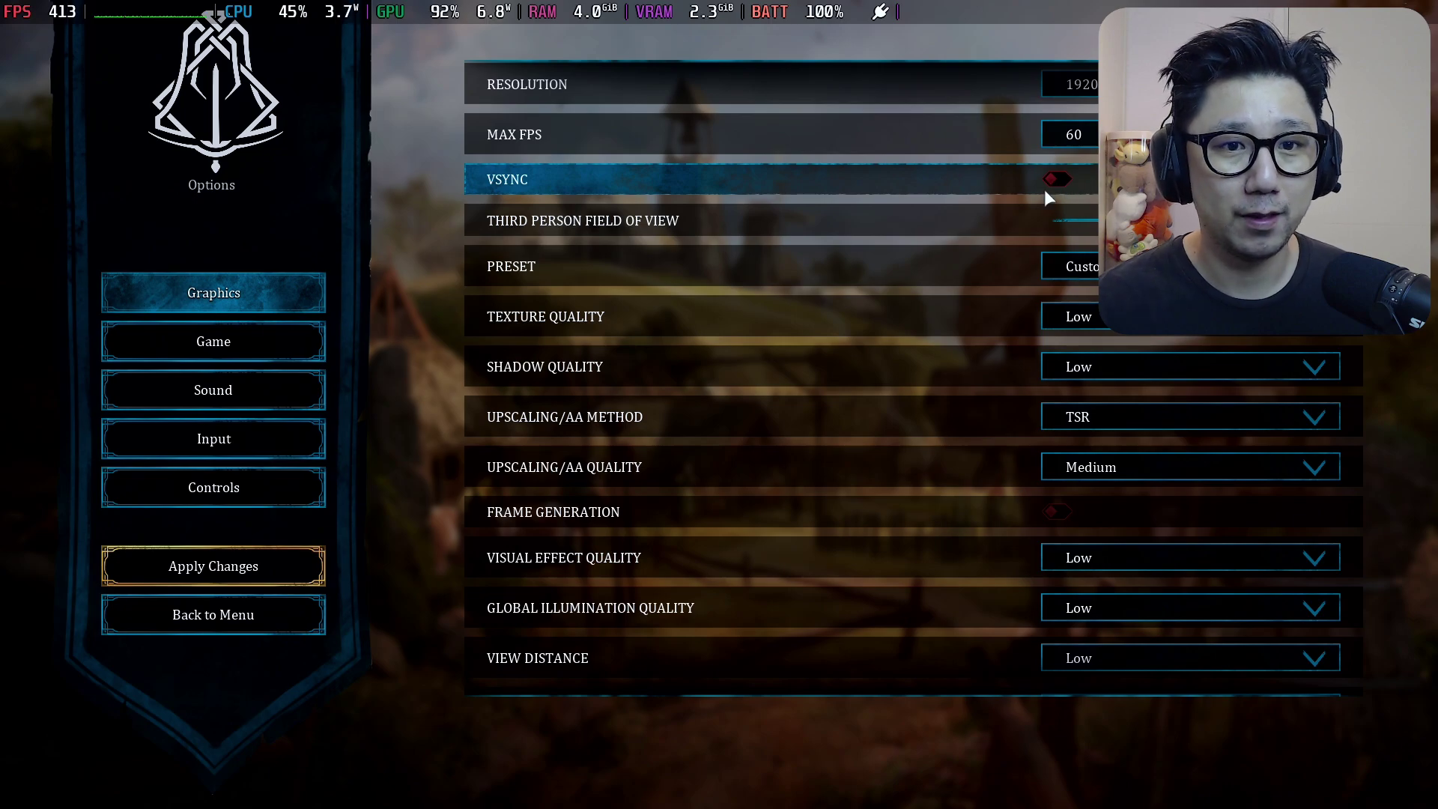
# Keep the maximum frame rate at 60 and set the graphics preset to Low.
pyautogui.click(1067, 139)
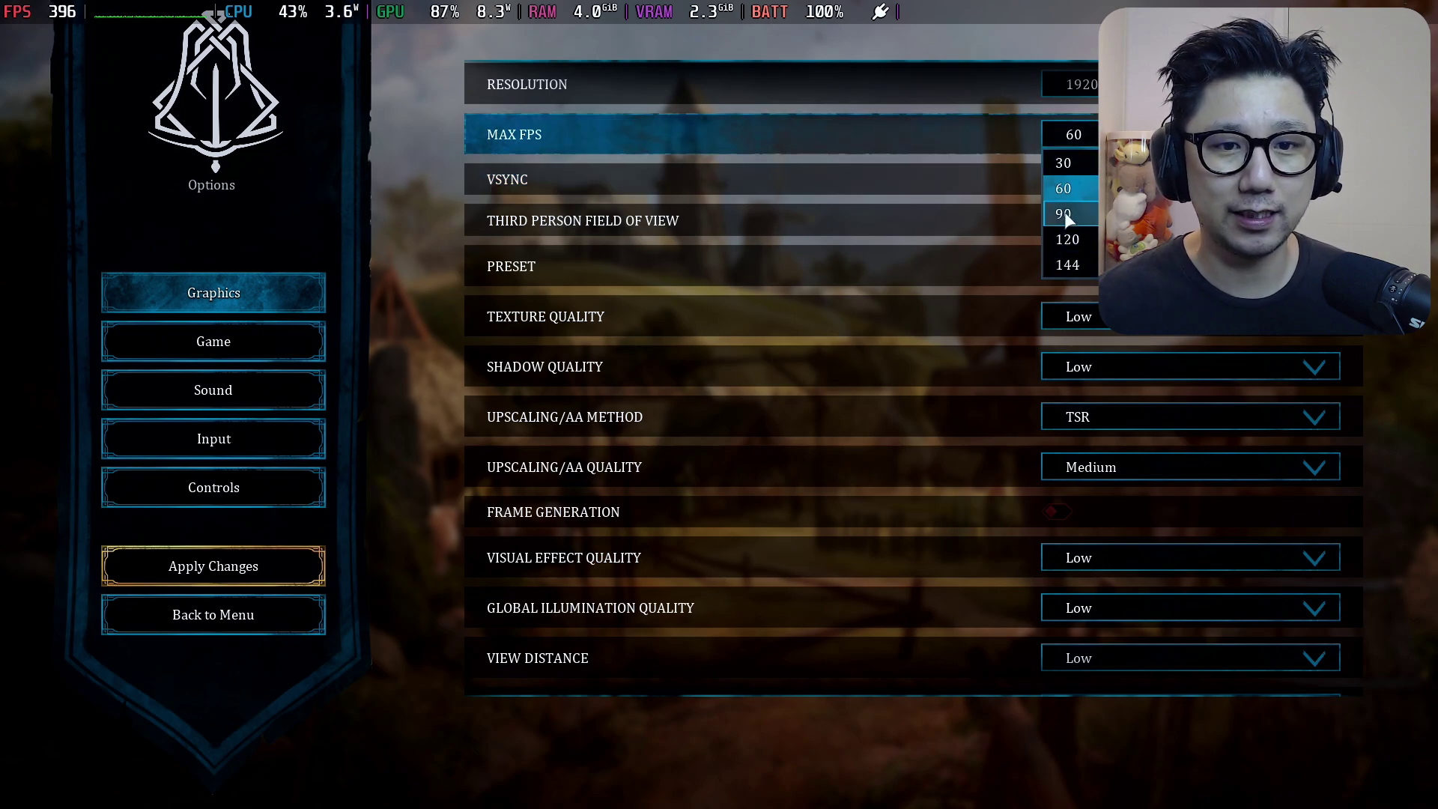
pyautogui.click(1068, 195)
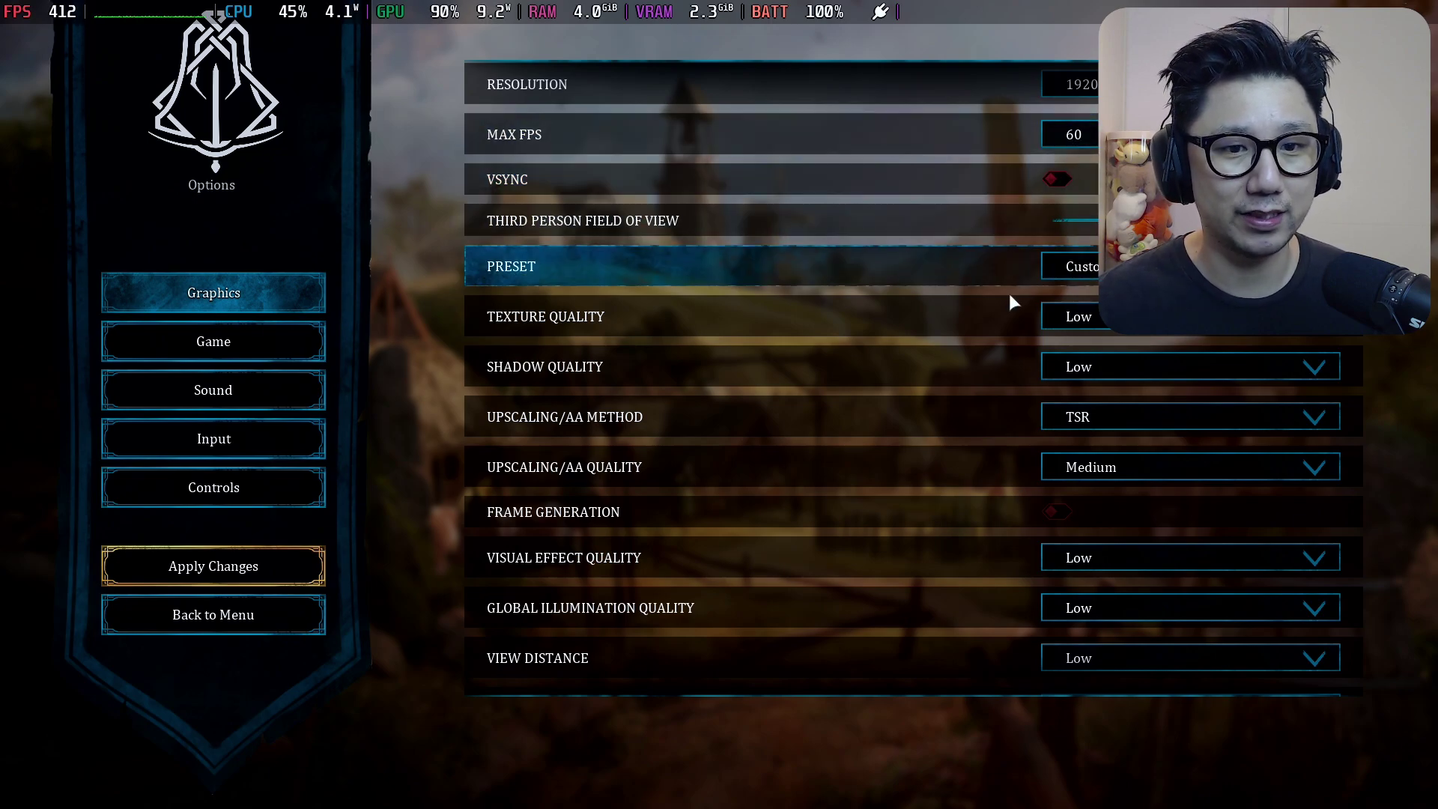
pyautogui.click(1069, 268)
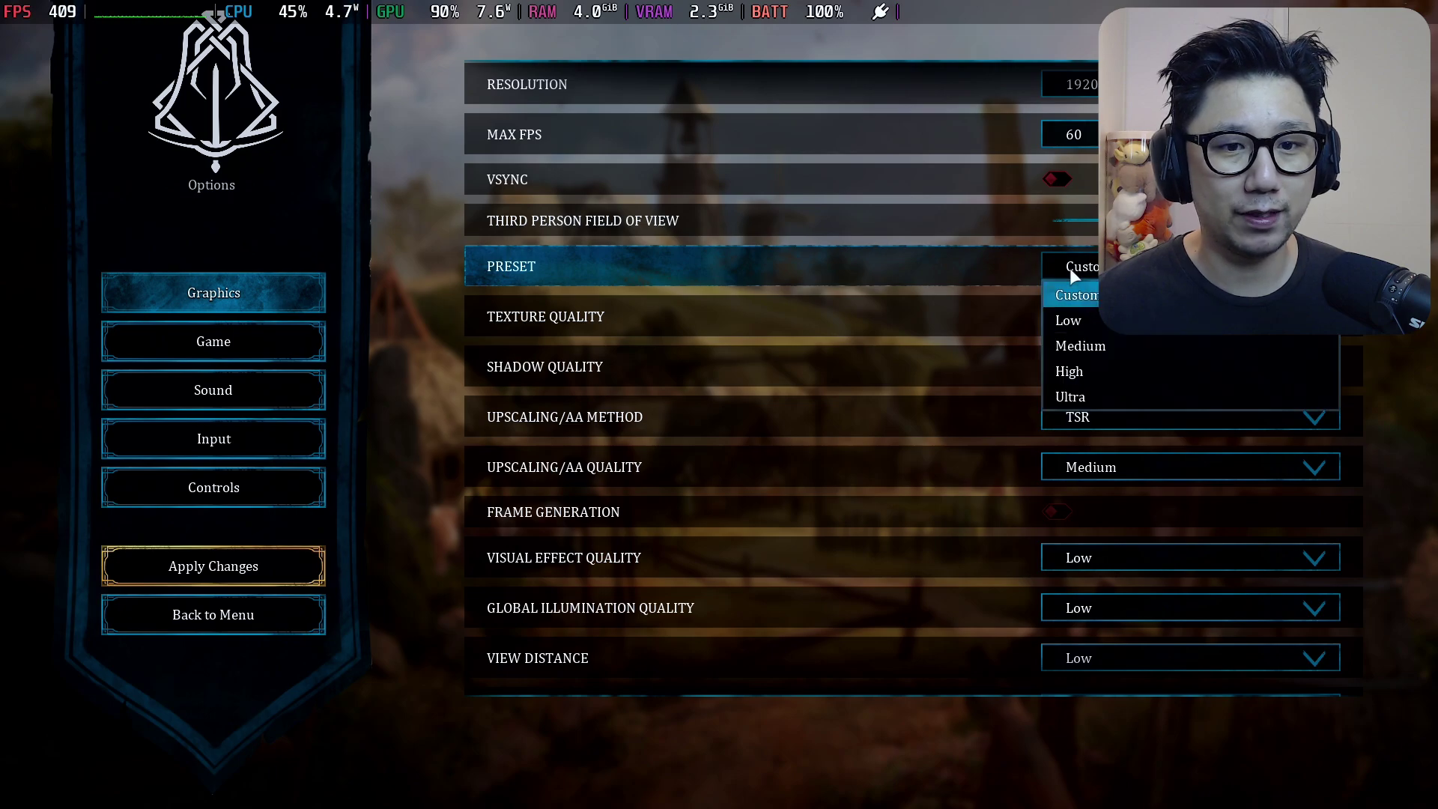
pyautogui.click(1073, 317)
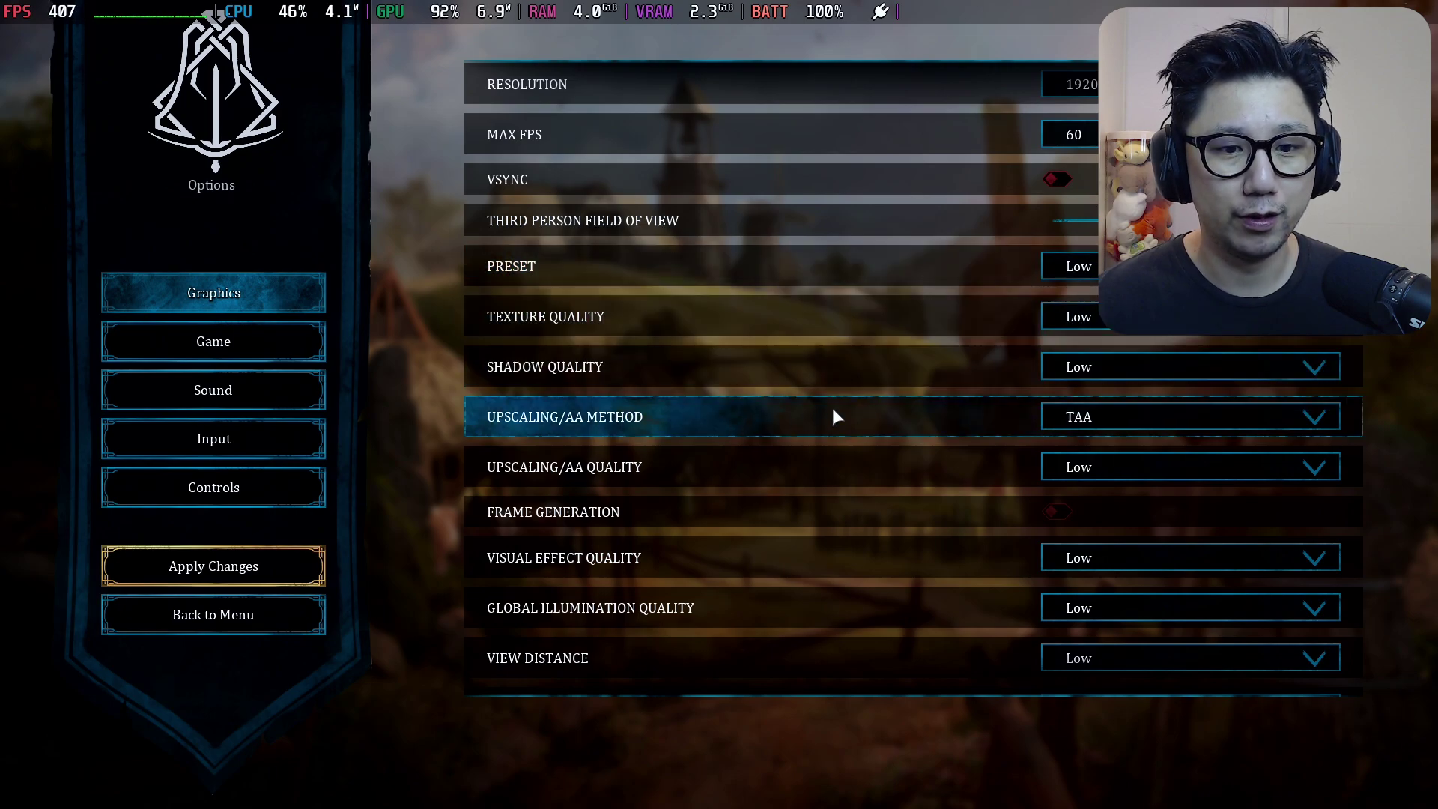
# Check the available upscaling/AA methods and set the method to DLSS.
pyautogui.click(1083, 422)
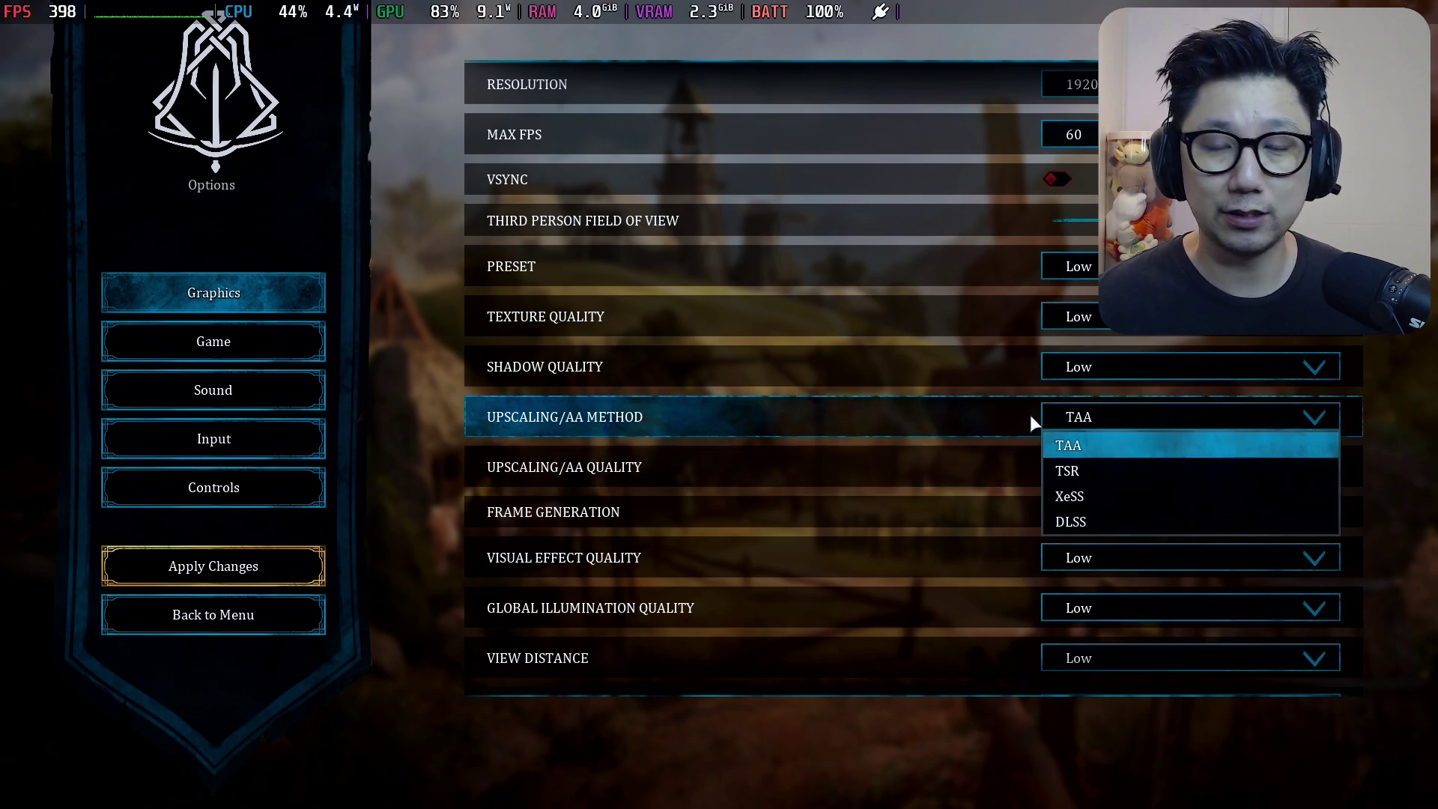
pyautogui.click(923, 440)
pyautogui.click(1078, 416)
pyautogui.click(1075, 515)
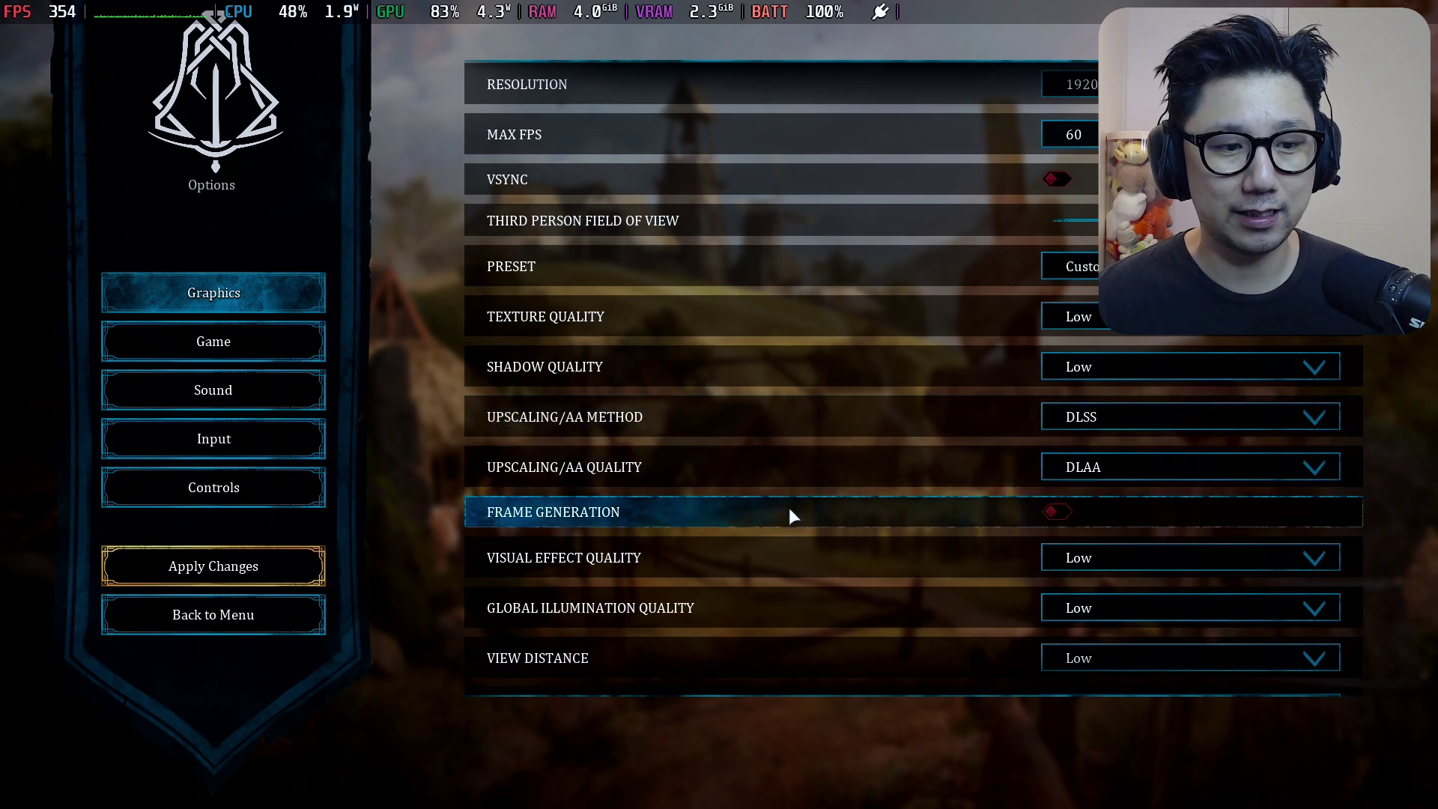
# Set the upscaling/AA method to TAA, apply the graphics changes and enter the game world.
pyautogui.click(1099, 424)
pyautogui.click(1078, 451)
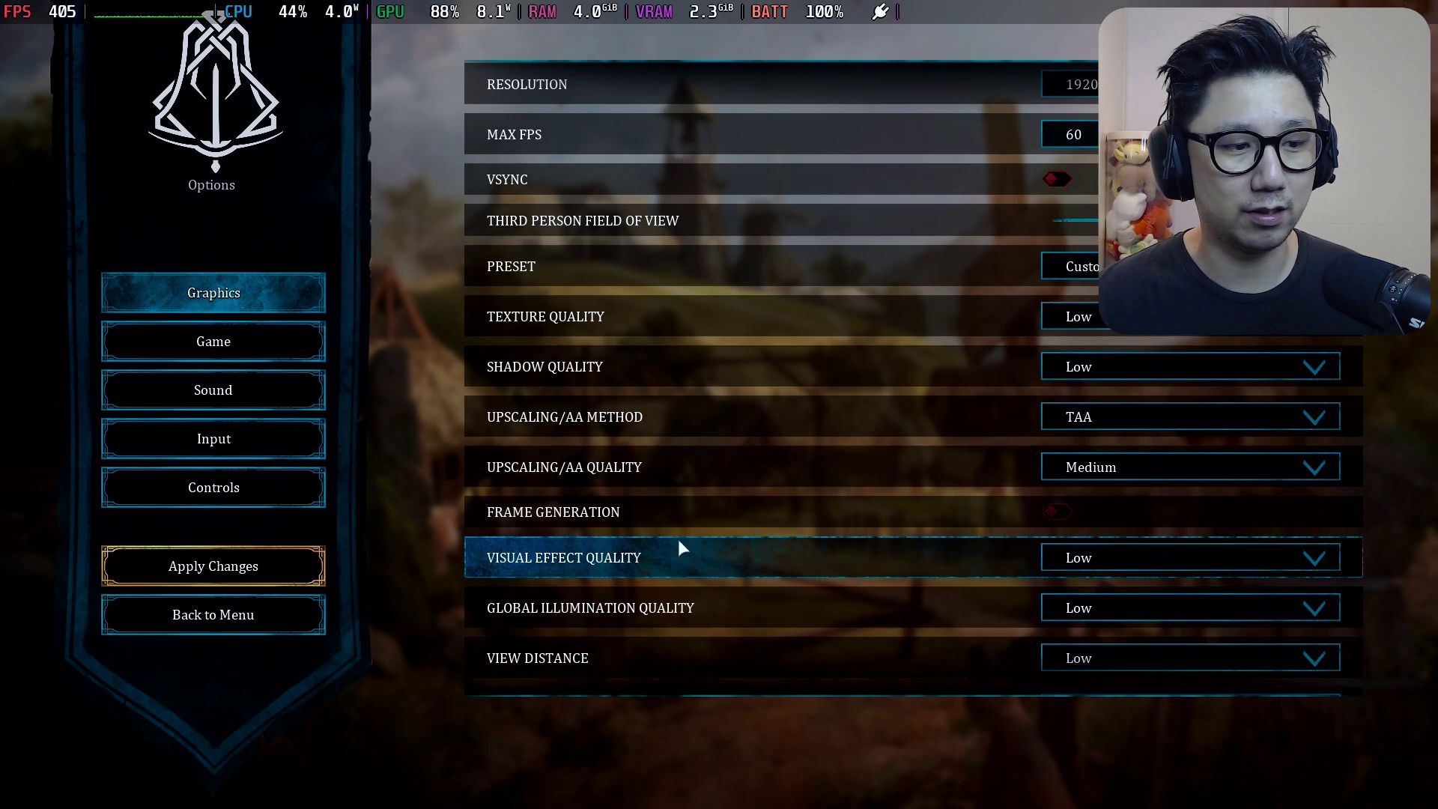
pyautogui.click(289, 566)
pyautogui.click(253, 267)
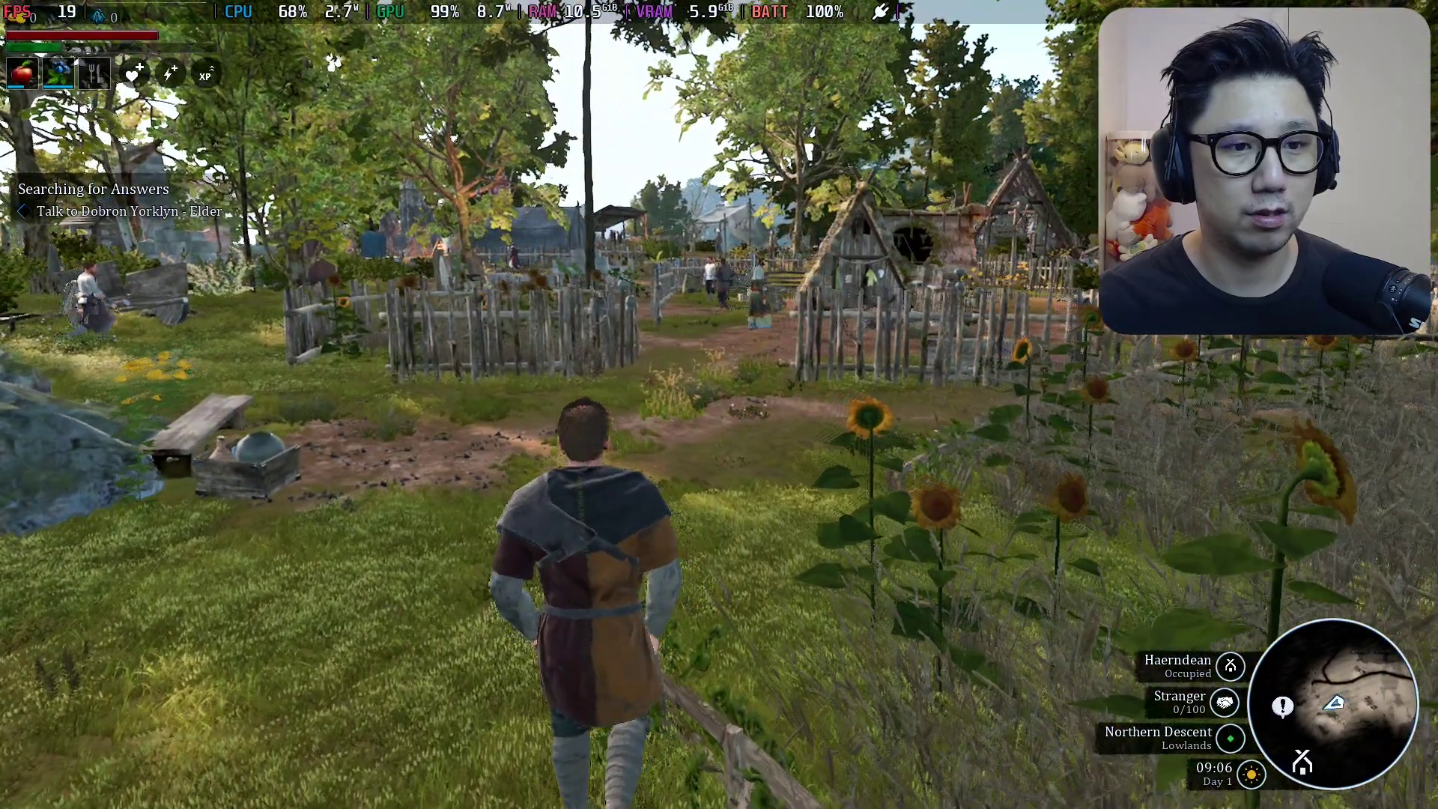
# Change the in-game upscaling method to DLSS at Quality with frame generation enabled, and apply the changes.
pyautogui.press('Escape')
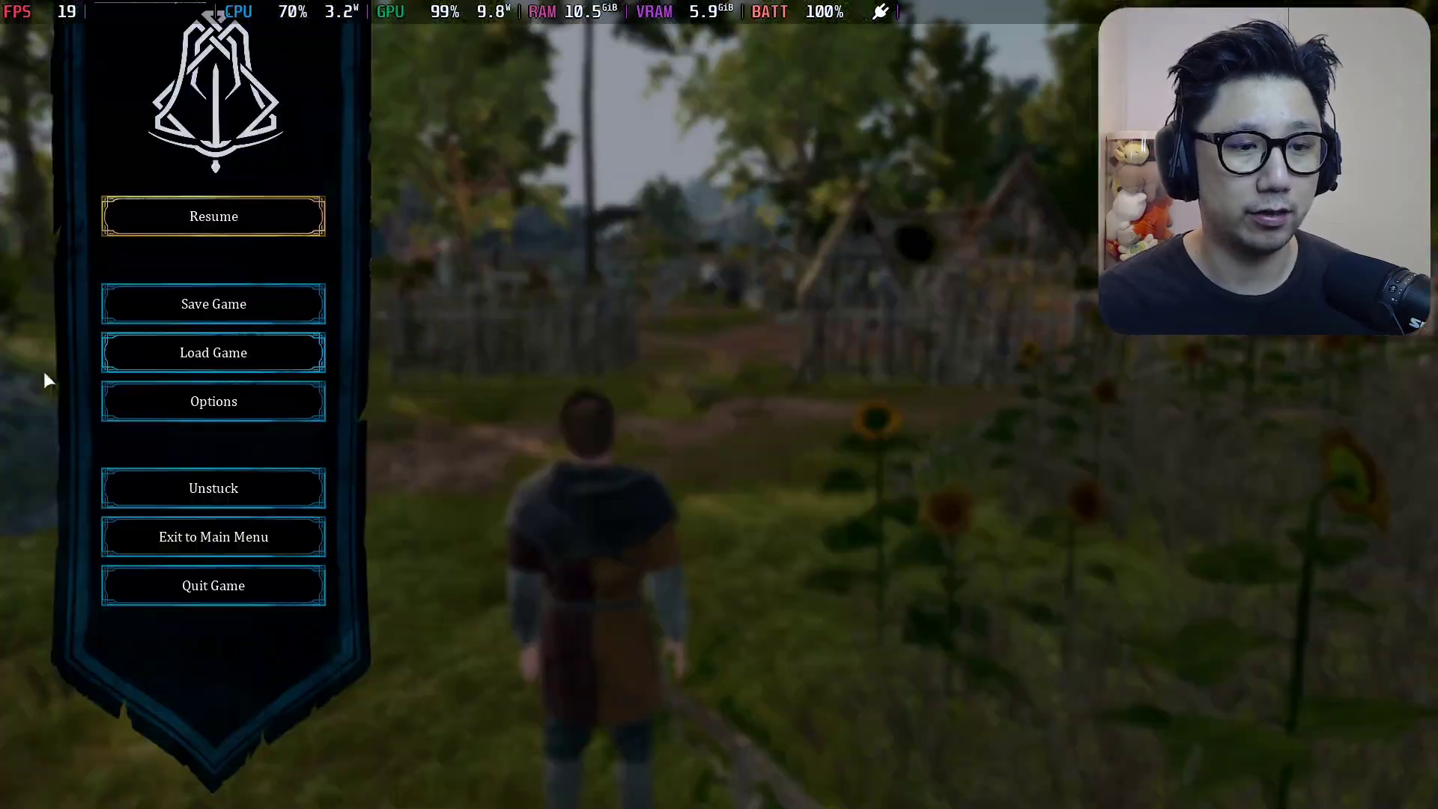
pyautogui.click(164, 406)
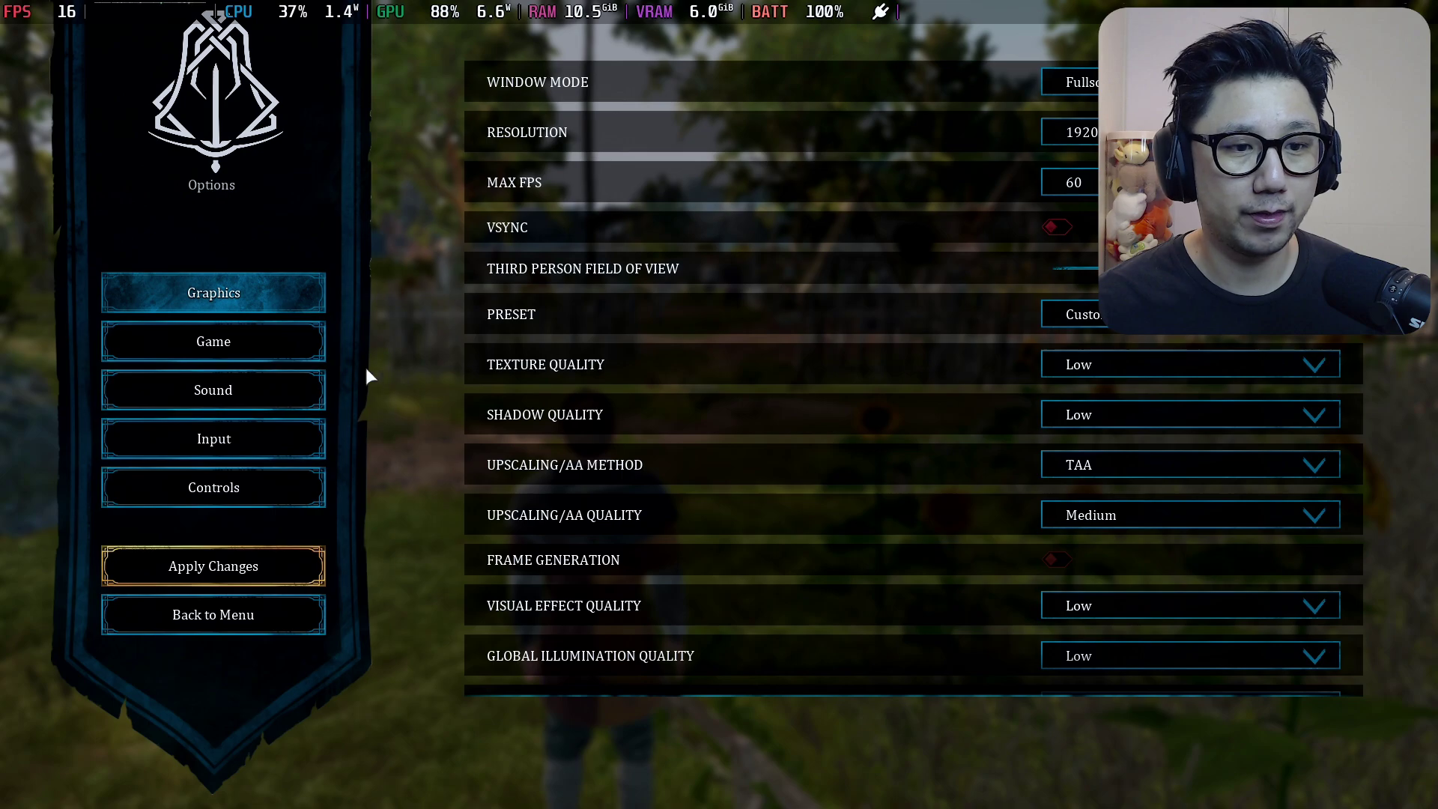
pyautogui.click(1082, 465)
pyautogui.click(1101, 565)
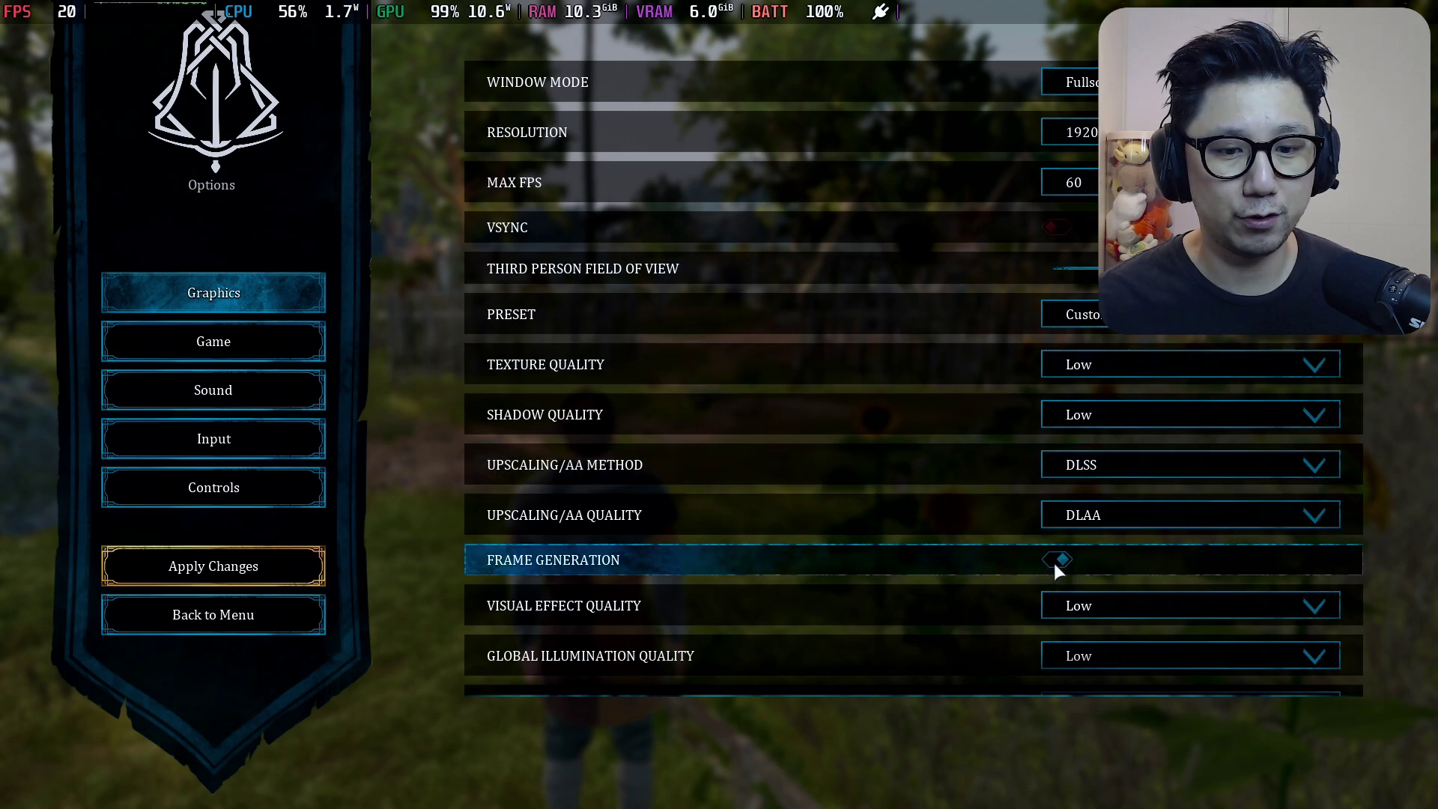
pyautogui.click(1086, 515)
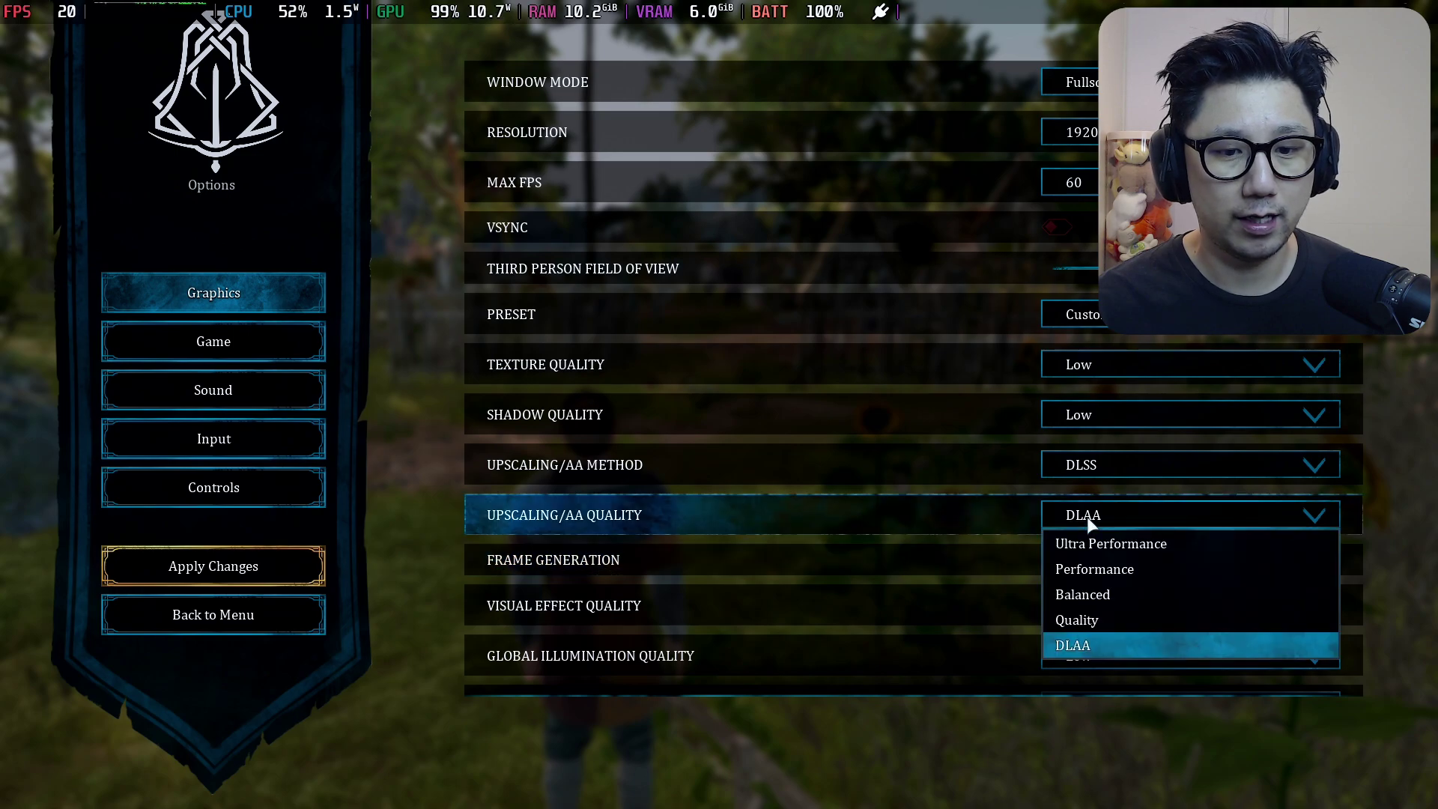
pyautogui.click(1086, 619)
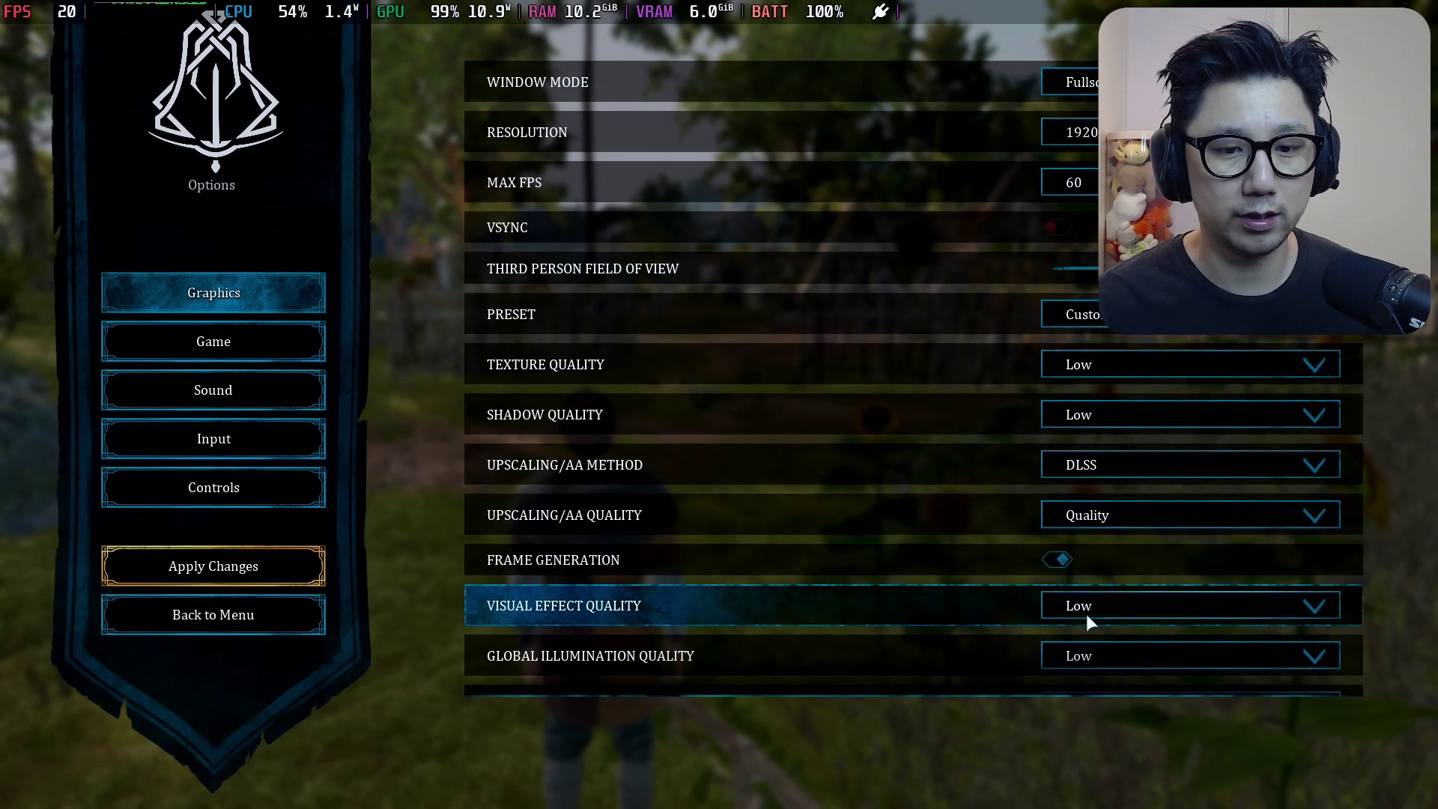
pyautogui.click(232, 581)
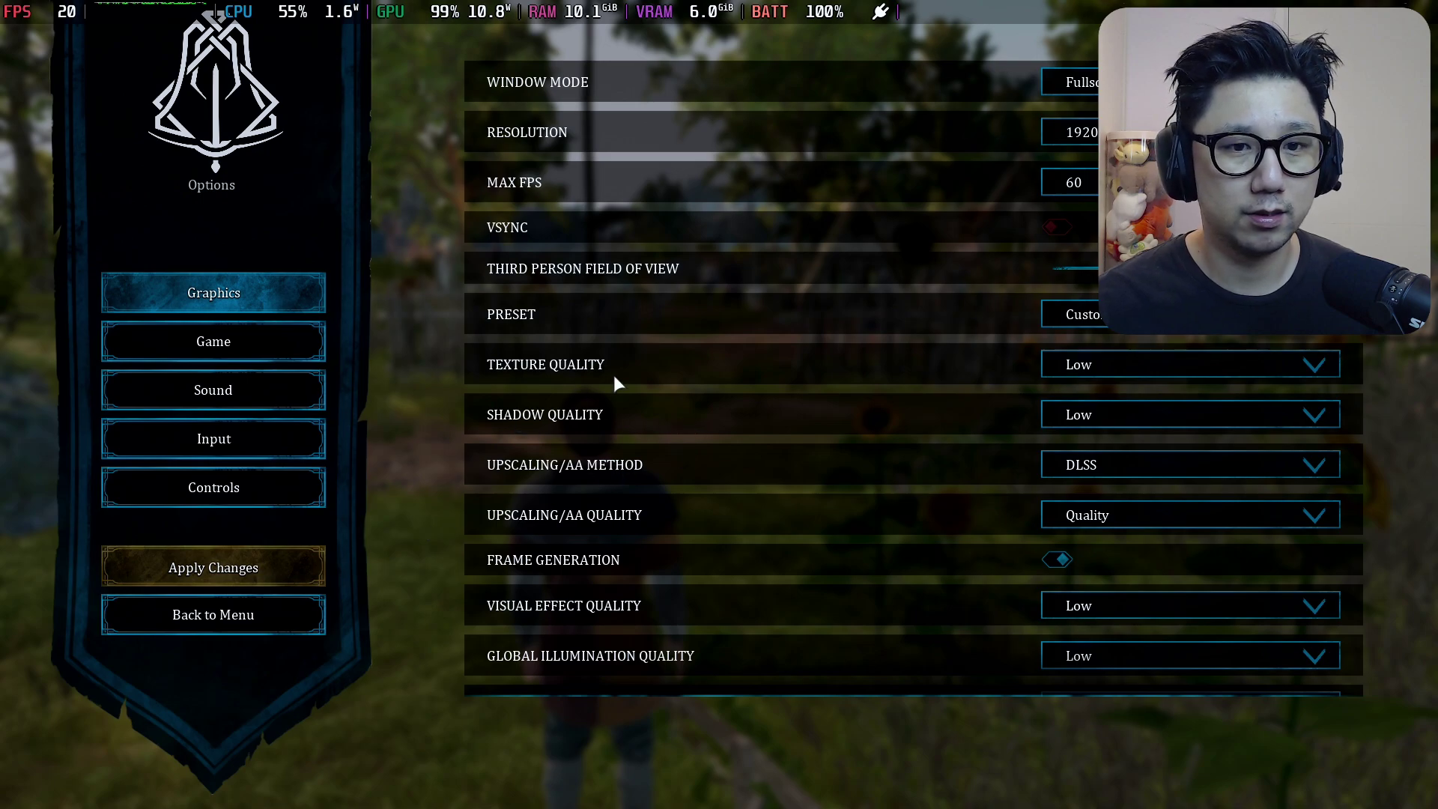
# Resume the game and run the character through the village to check performance with the new graphics settings.
pyautogui.press('Escape')
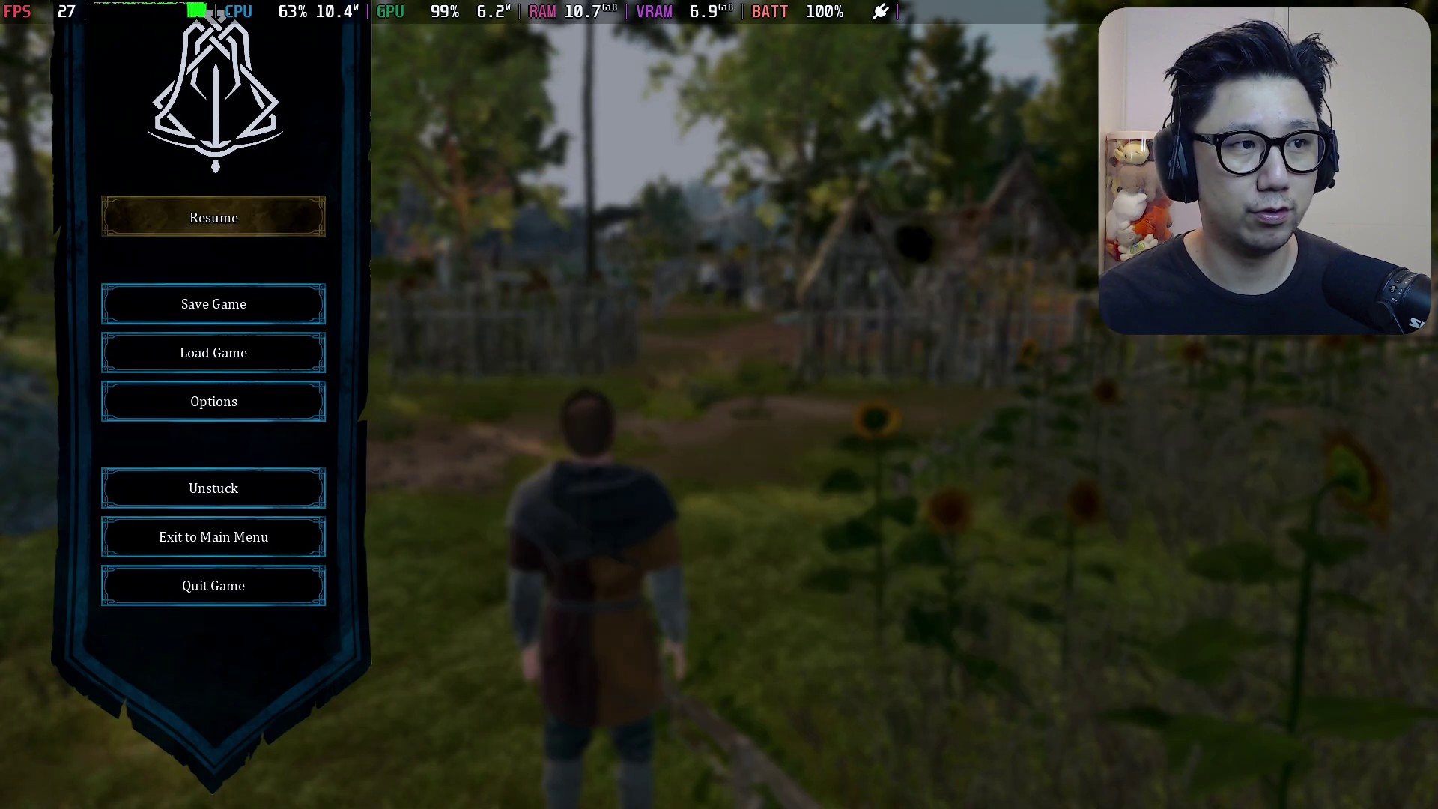
pyautogui.click(214, 217)
pyautogui.press('w')
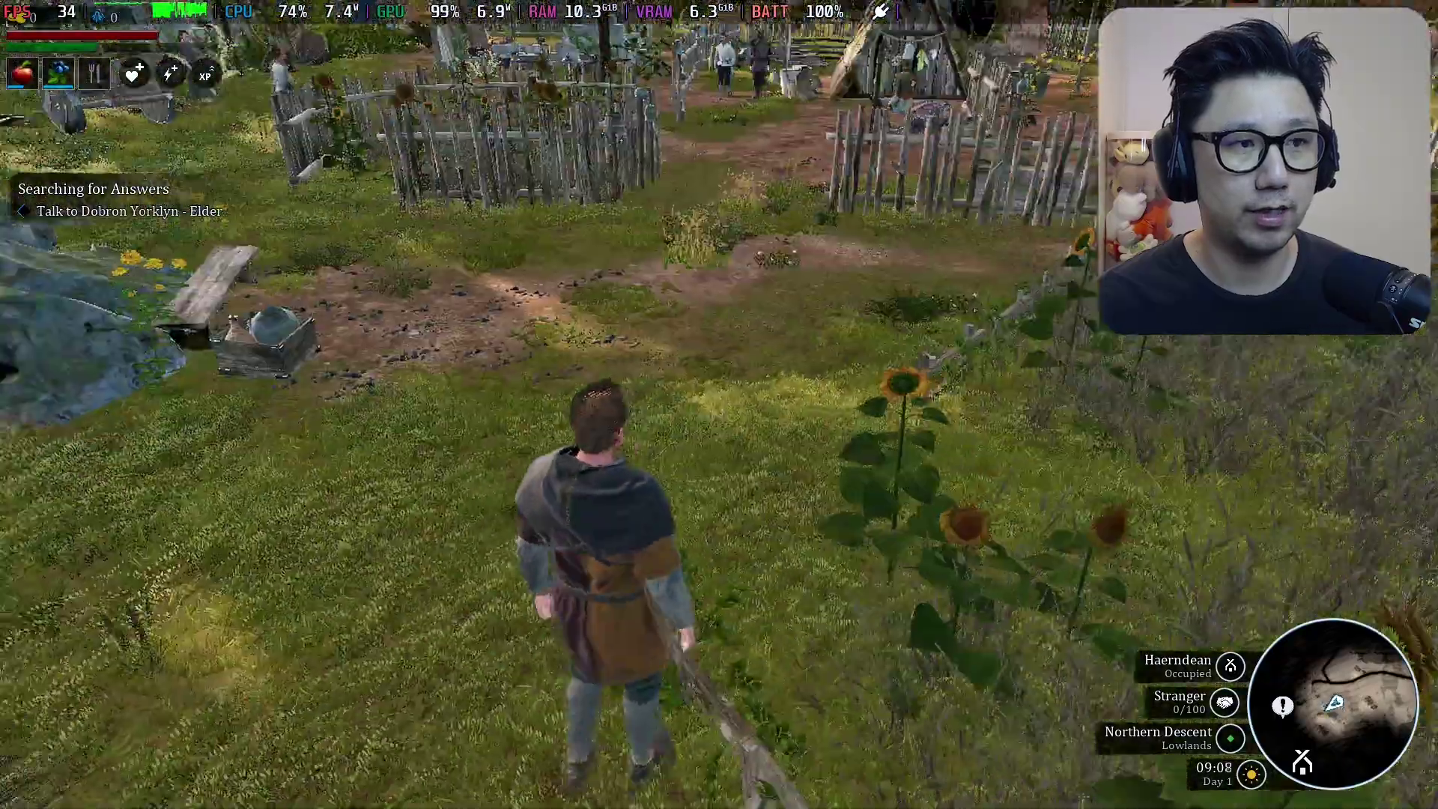
pyautogui.press('w')
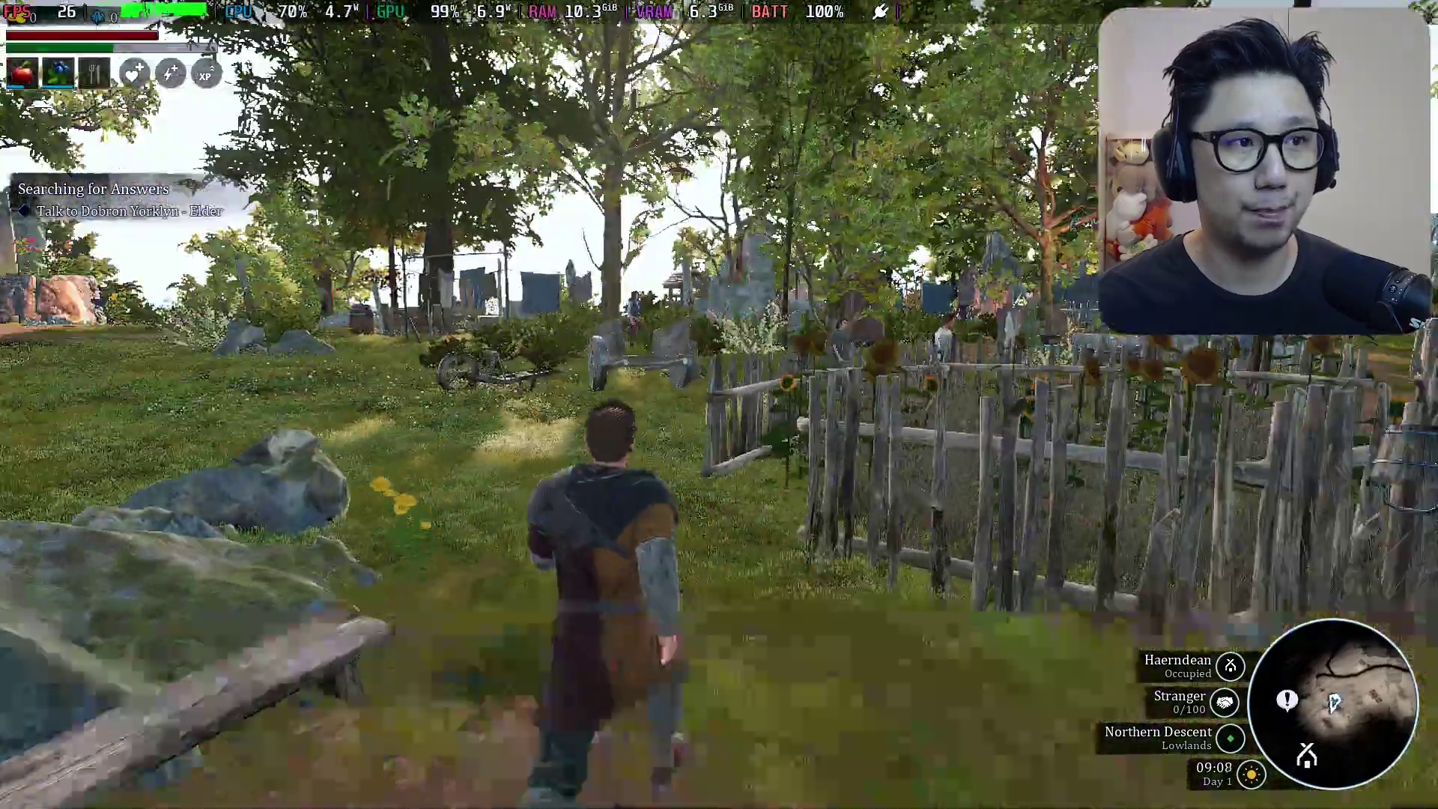
pyautogui.press('w')
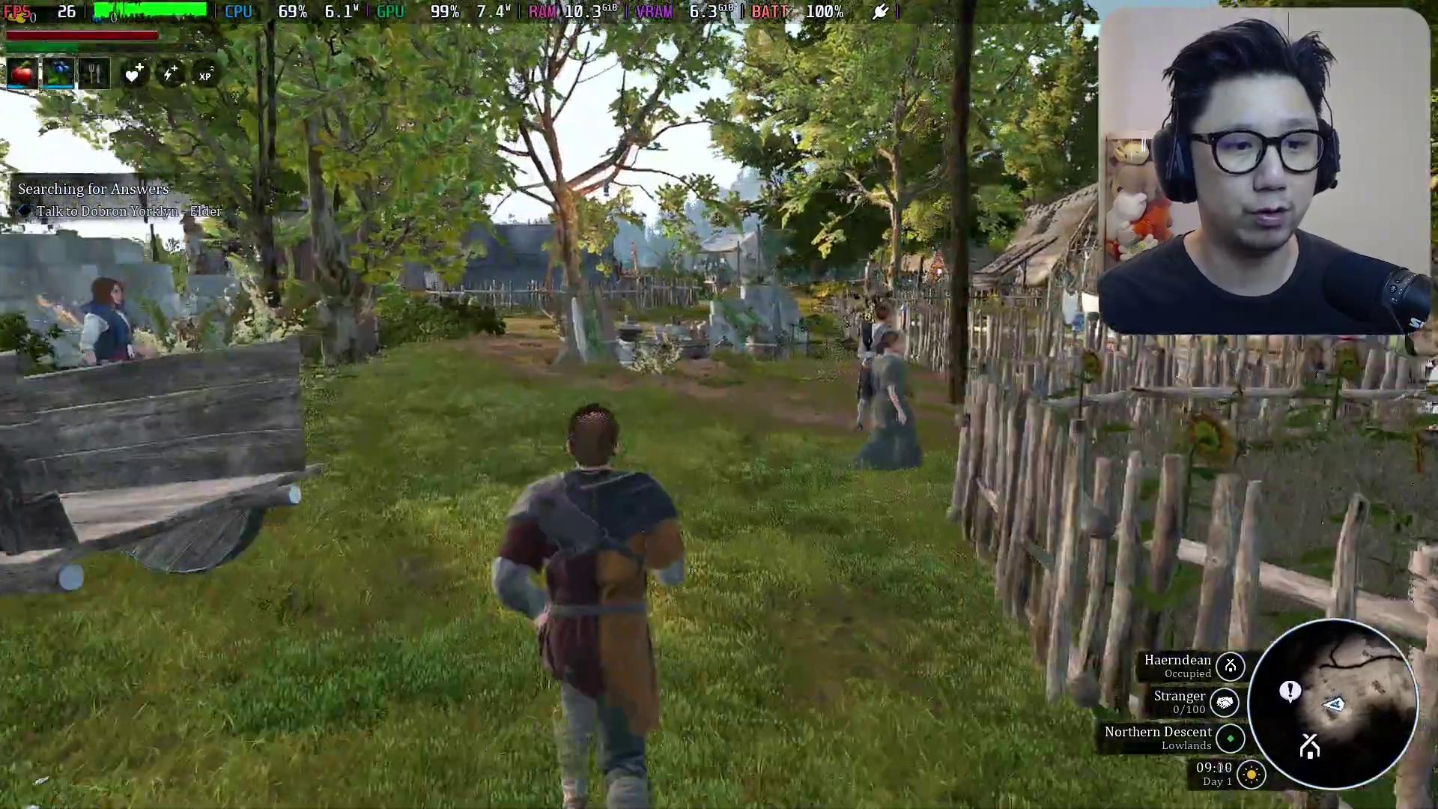
pyautogui.press('w')
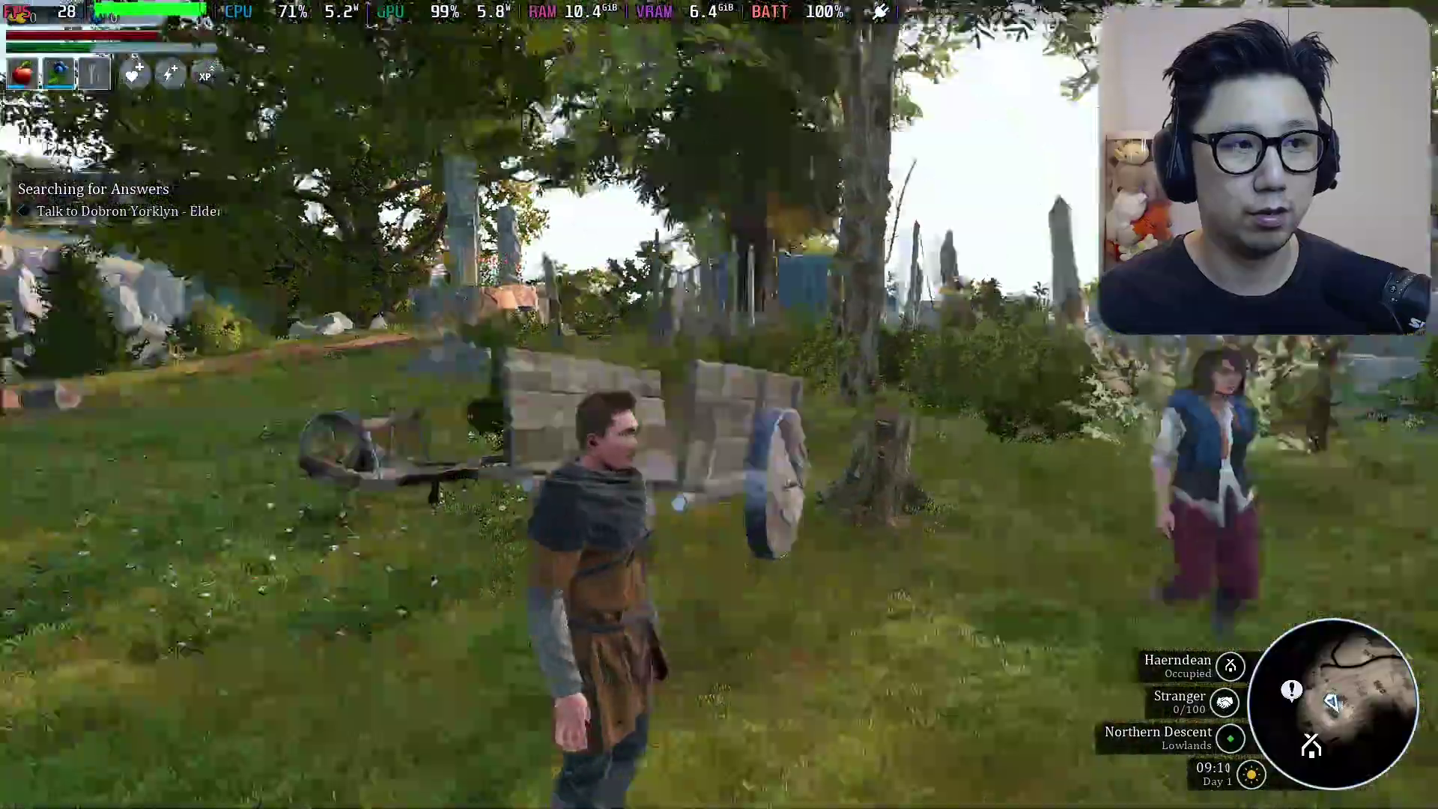
pyautogui.press('w')
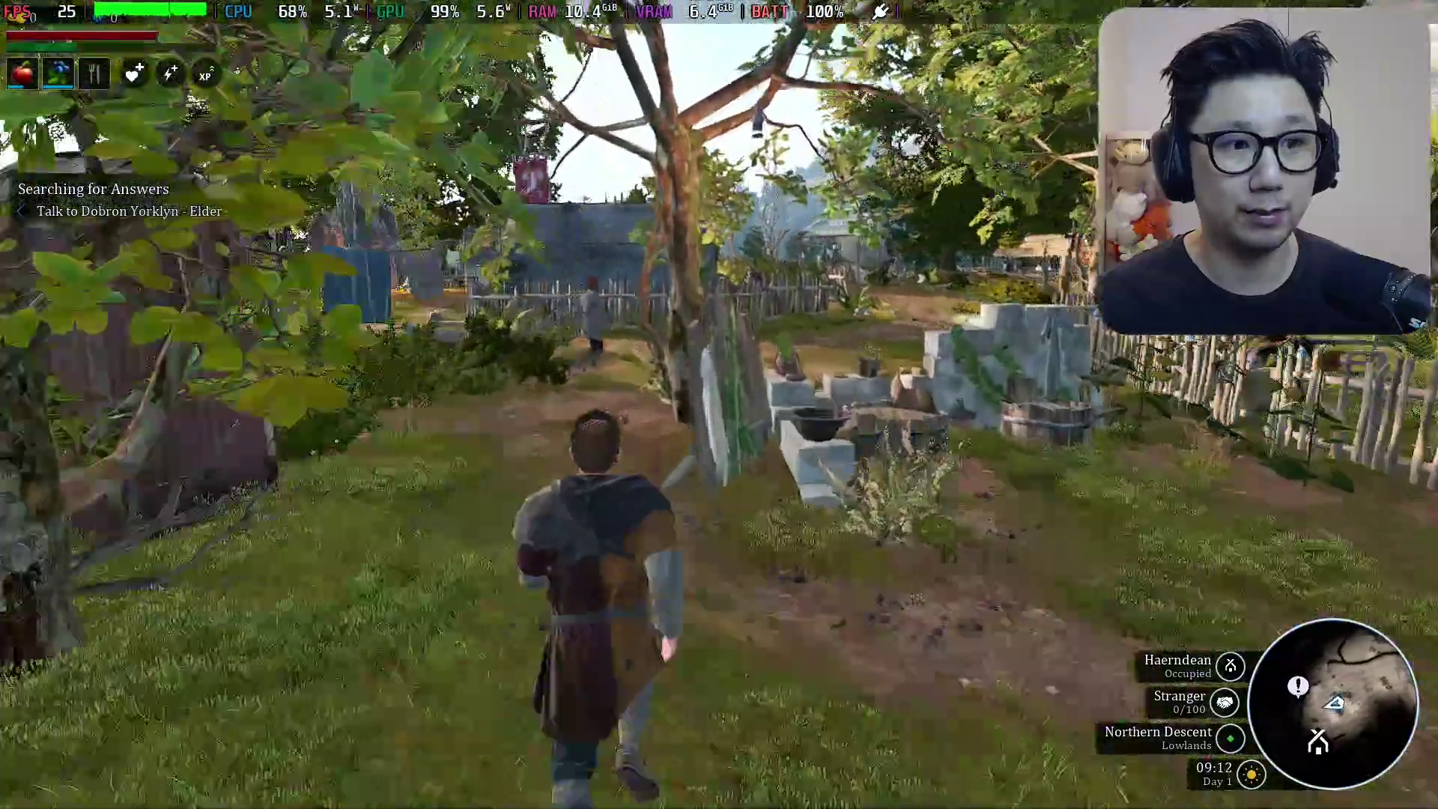
# Keep running the character along the village paths to judge the frame rate with DLSS Quality and frame generation.
pyautogui.press('w')
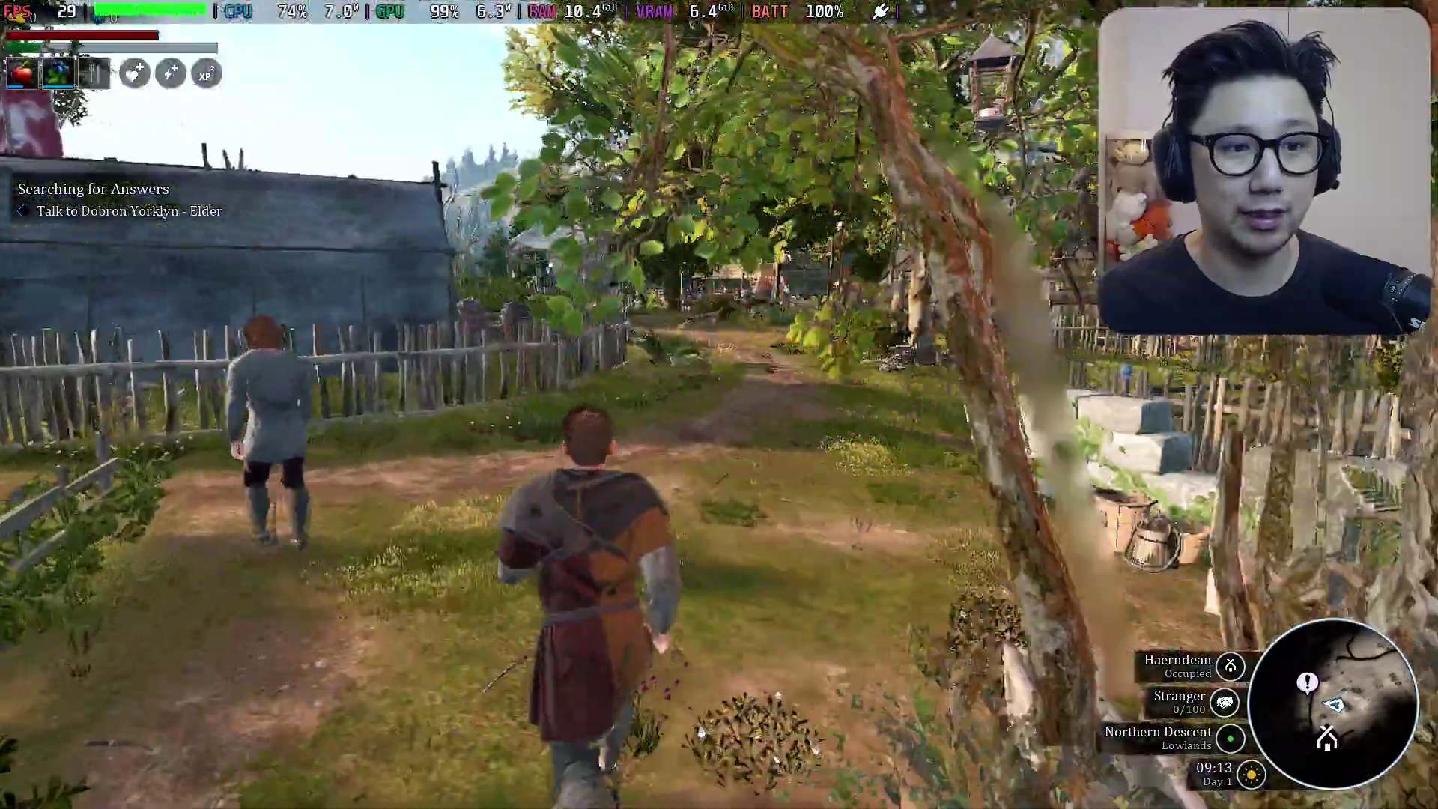
pyautogui.press('w')
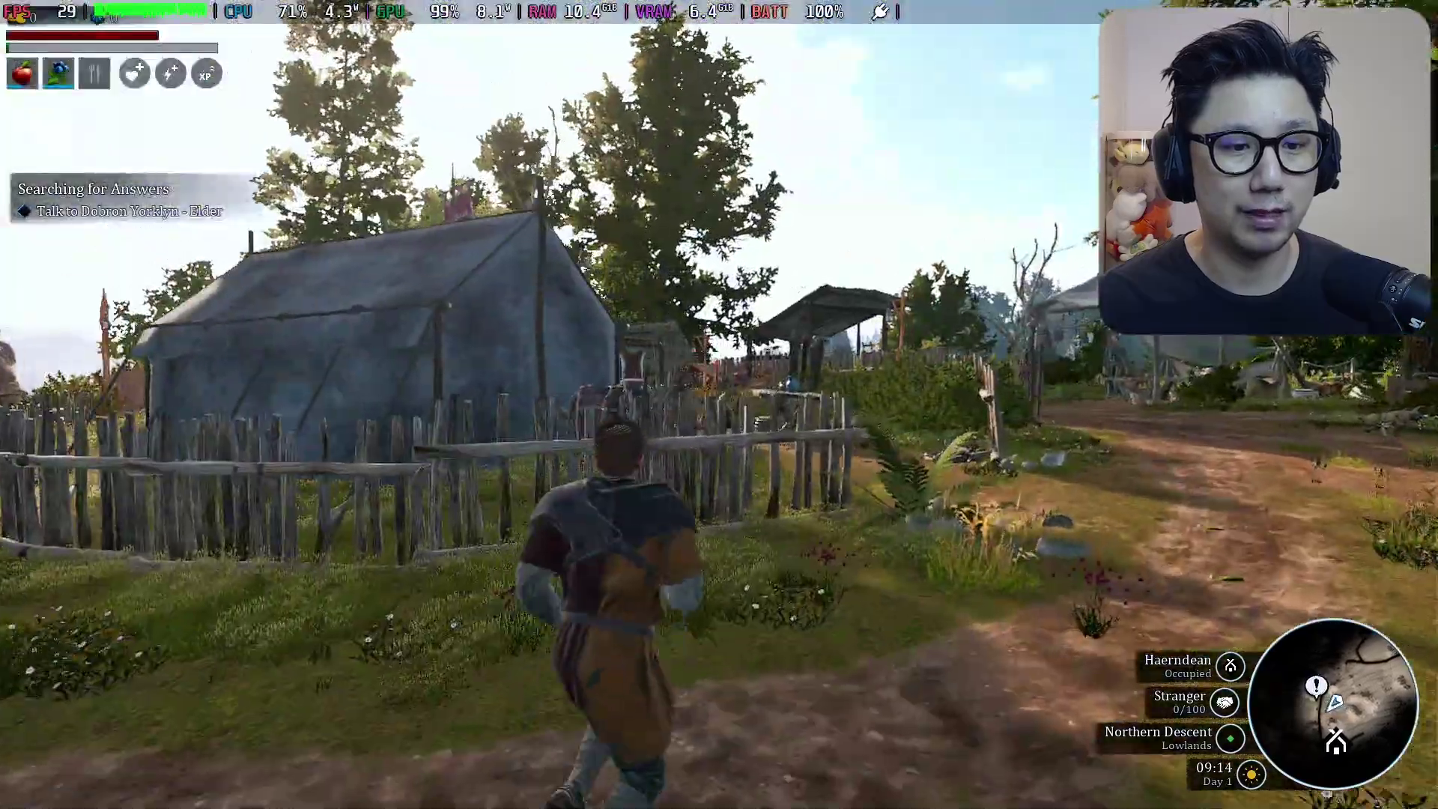
pyautogui.press('w')
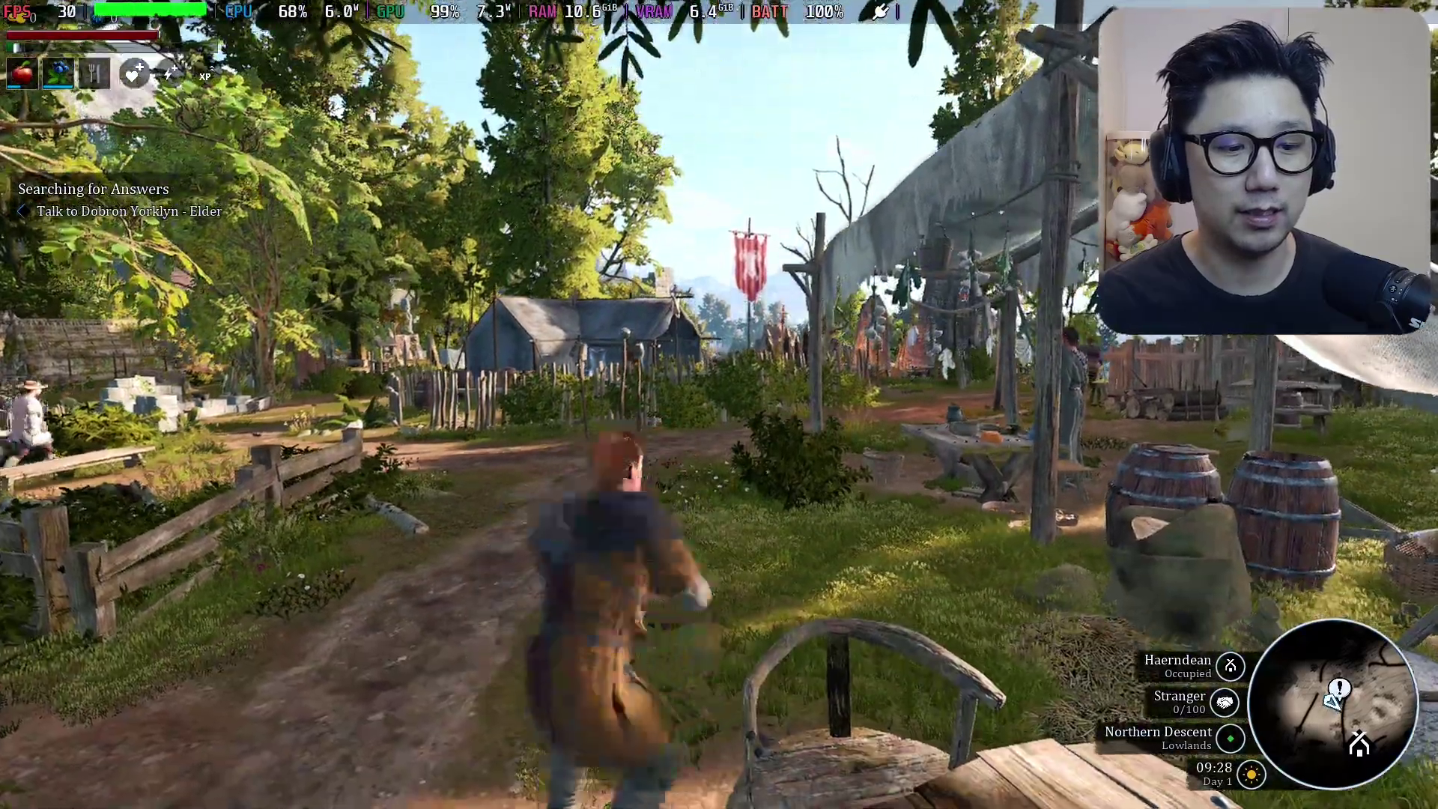
pyautogui.press('w')
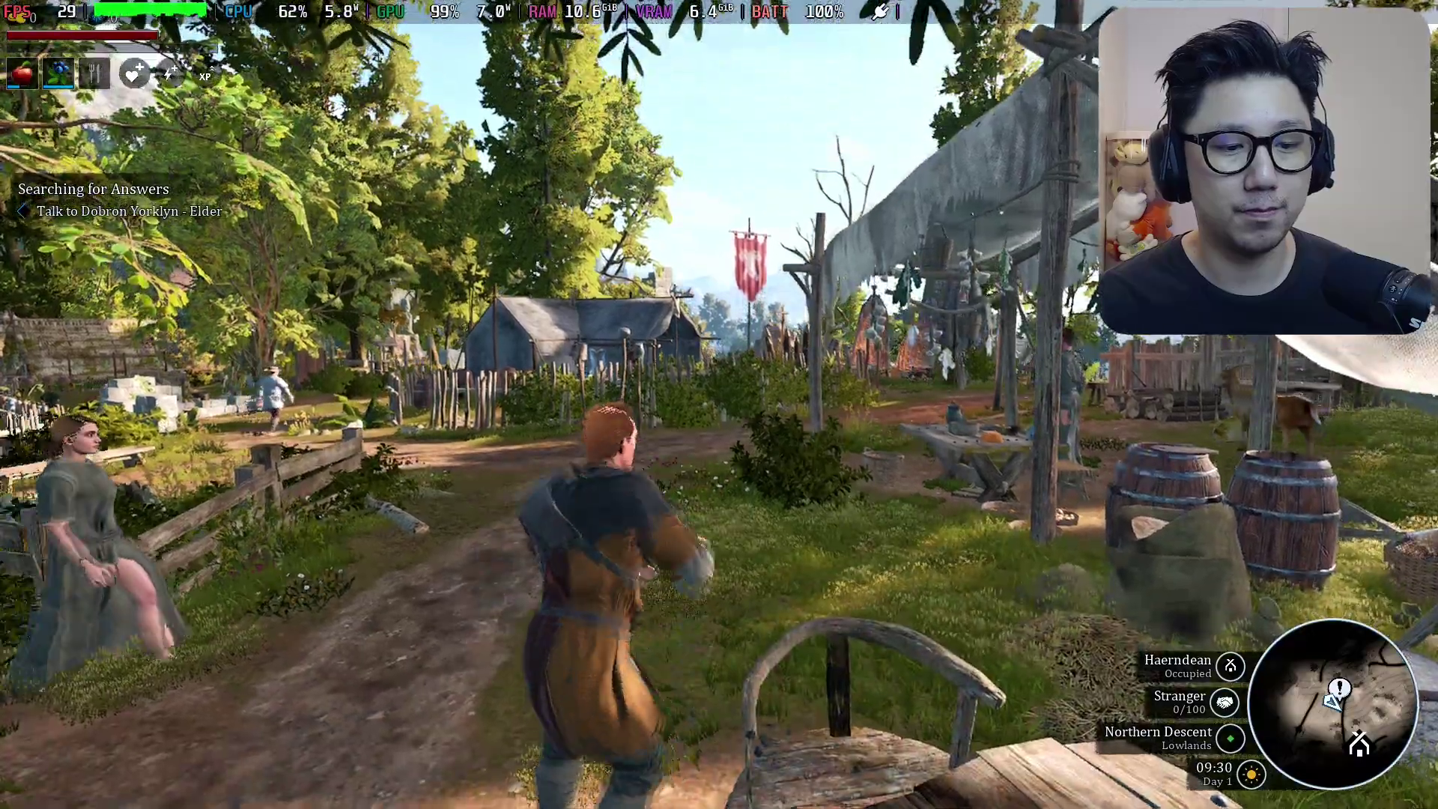
pyautogui.press('w')
pyautogui.press('w')
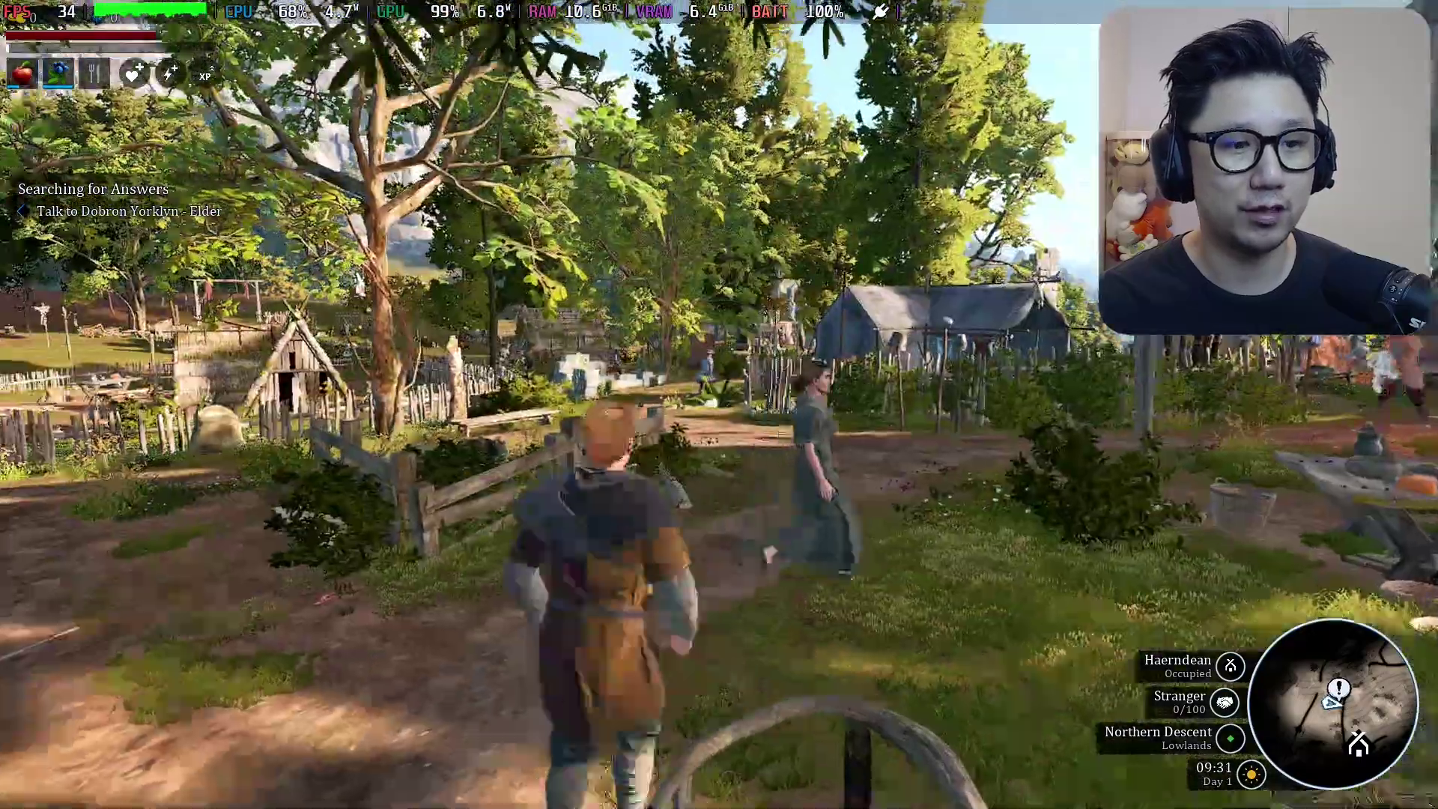
pyautogui.press('w')
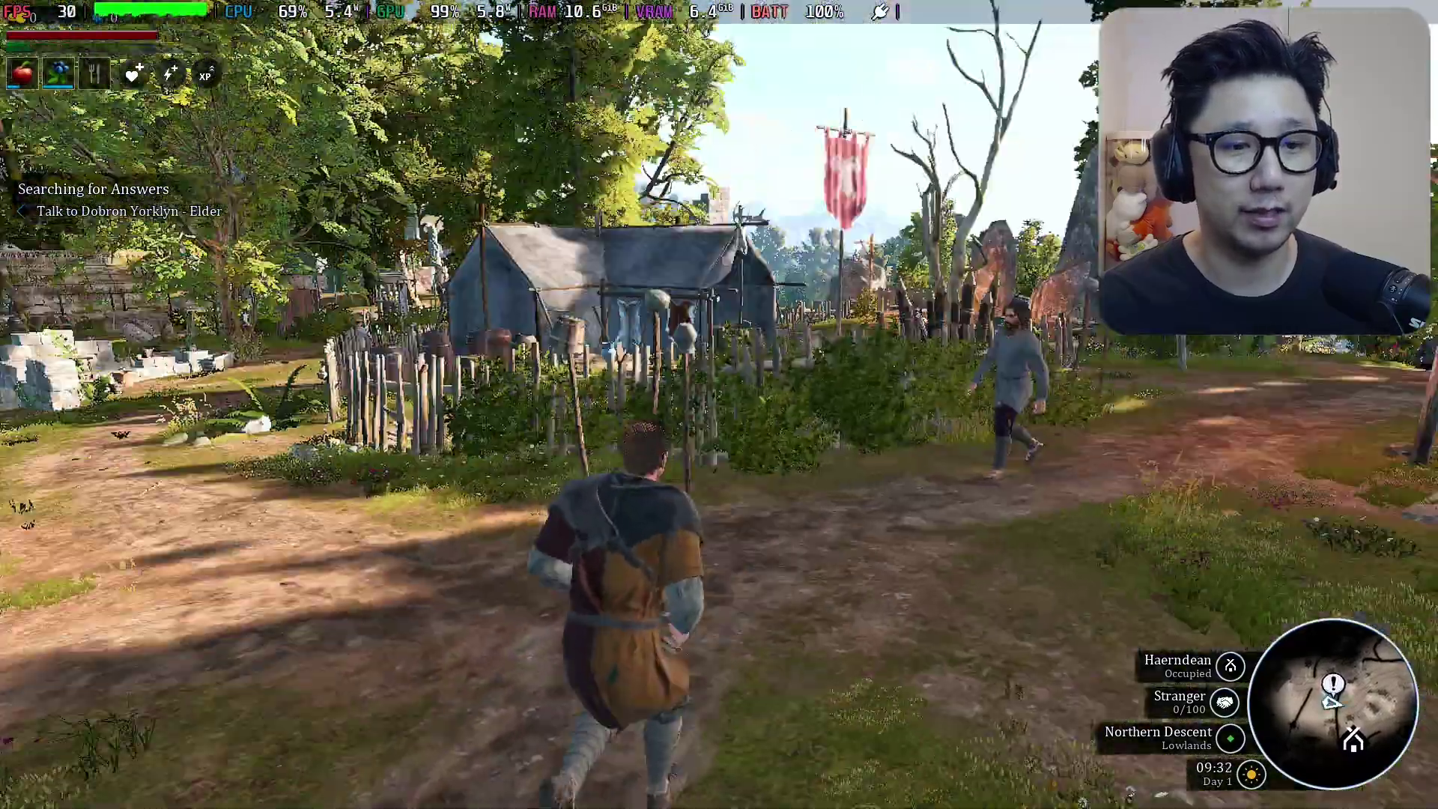
pyautogui.press('w')
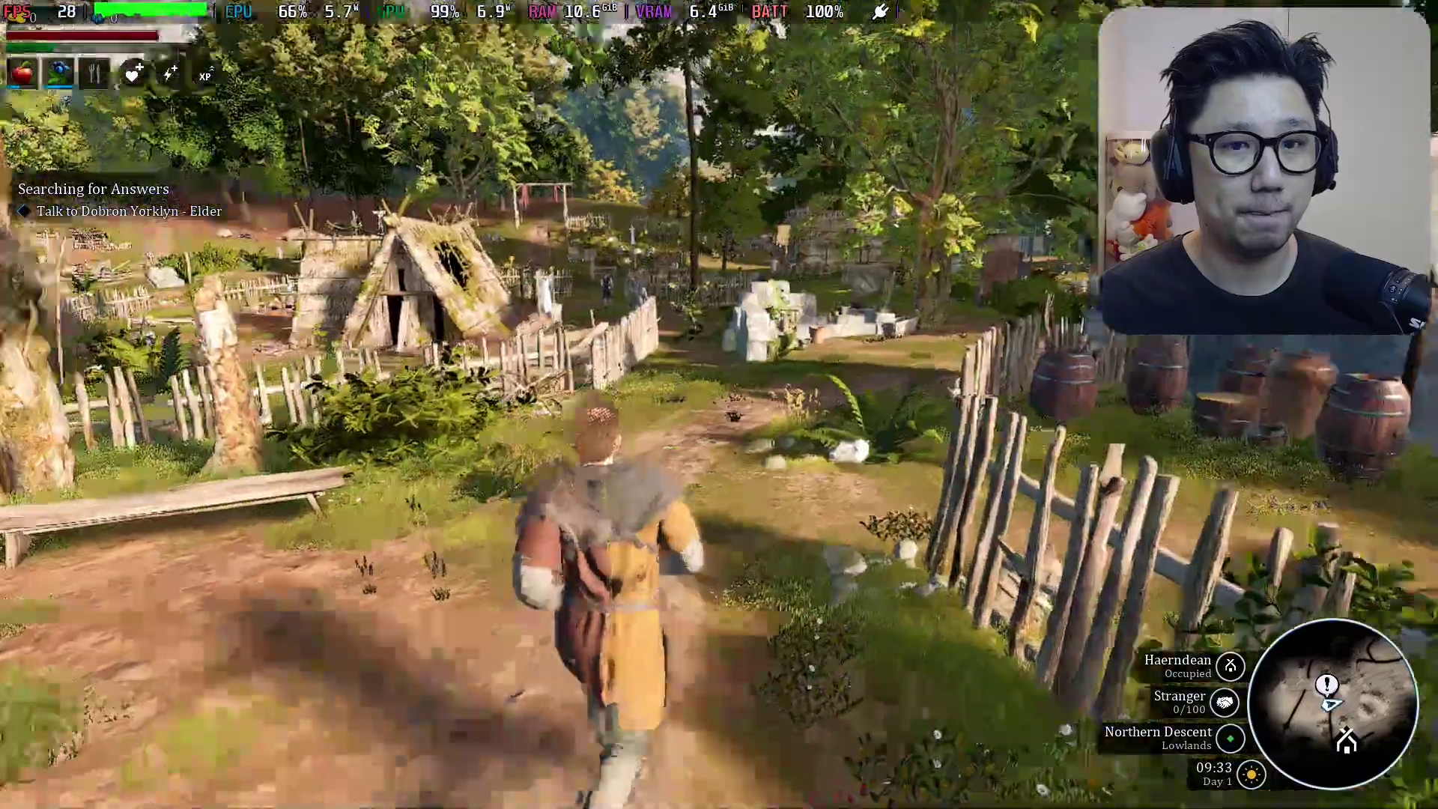
pyautogui.press('w')
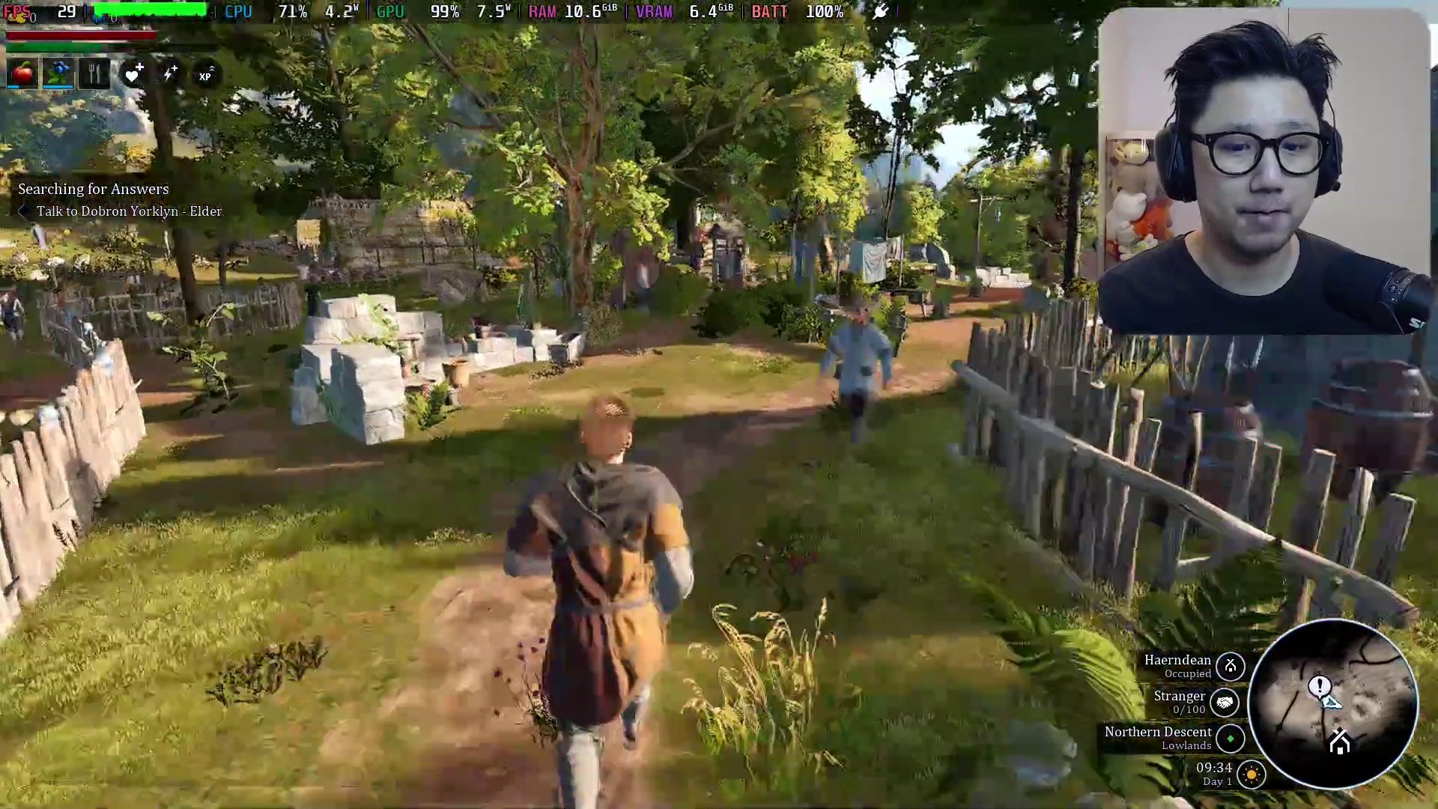
pyautogui.press('w')
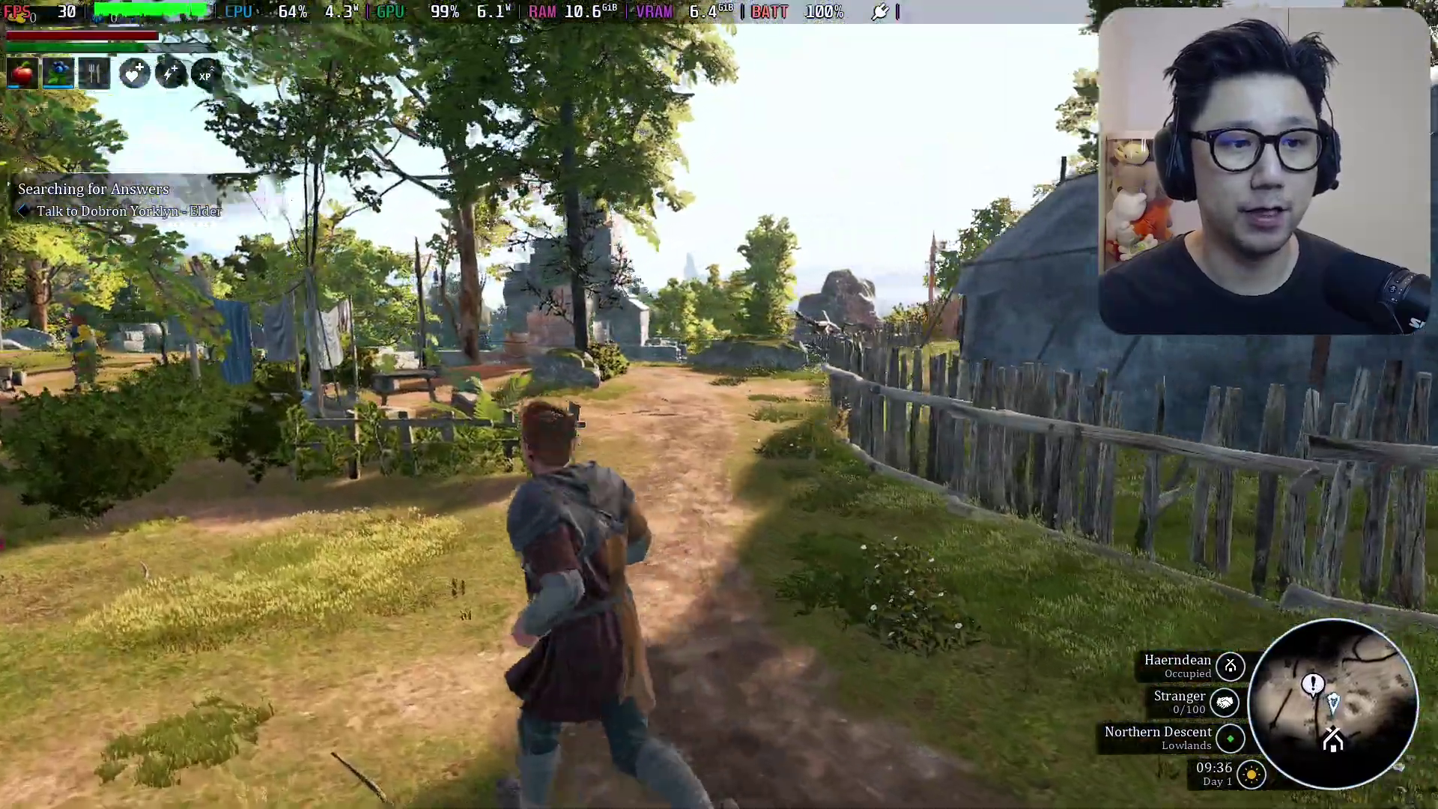
pyautogui.press('w')
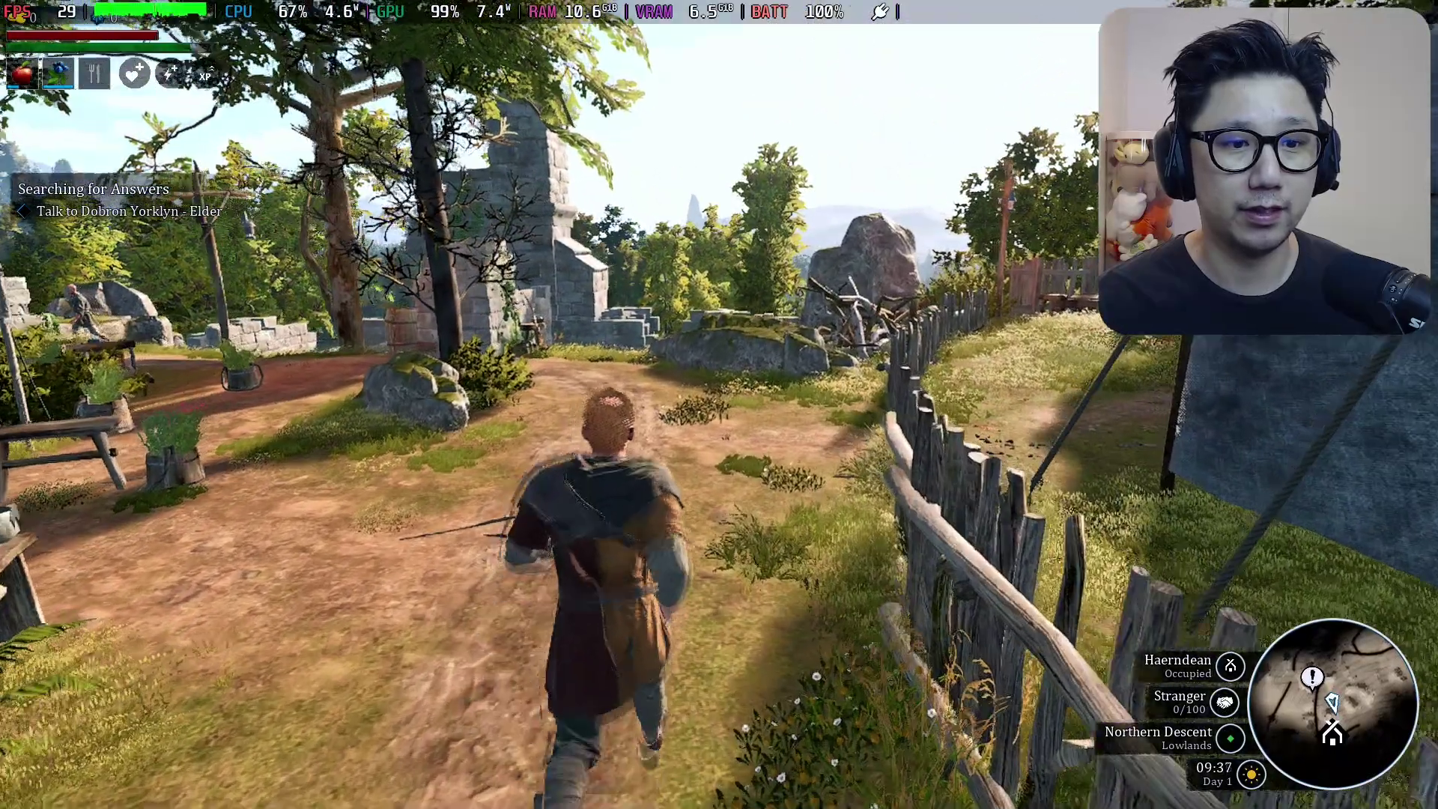
# Turn off frame generation in the game's graphics options and apply the change.
pyautogui.press('Escape')
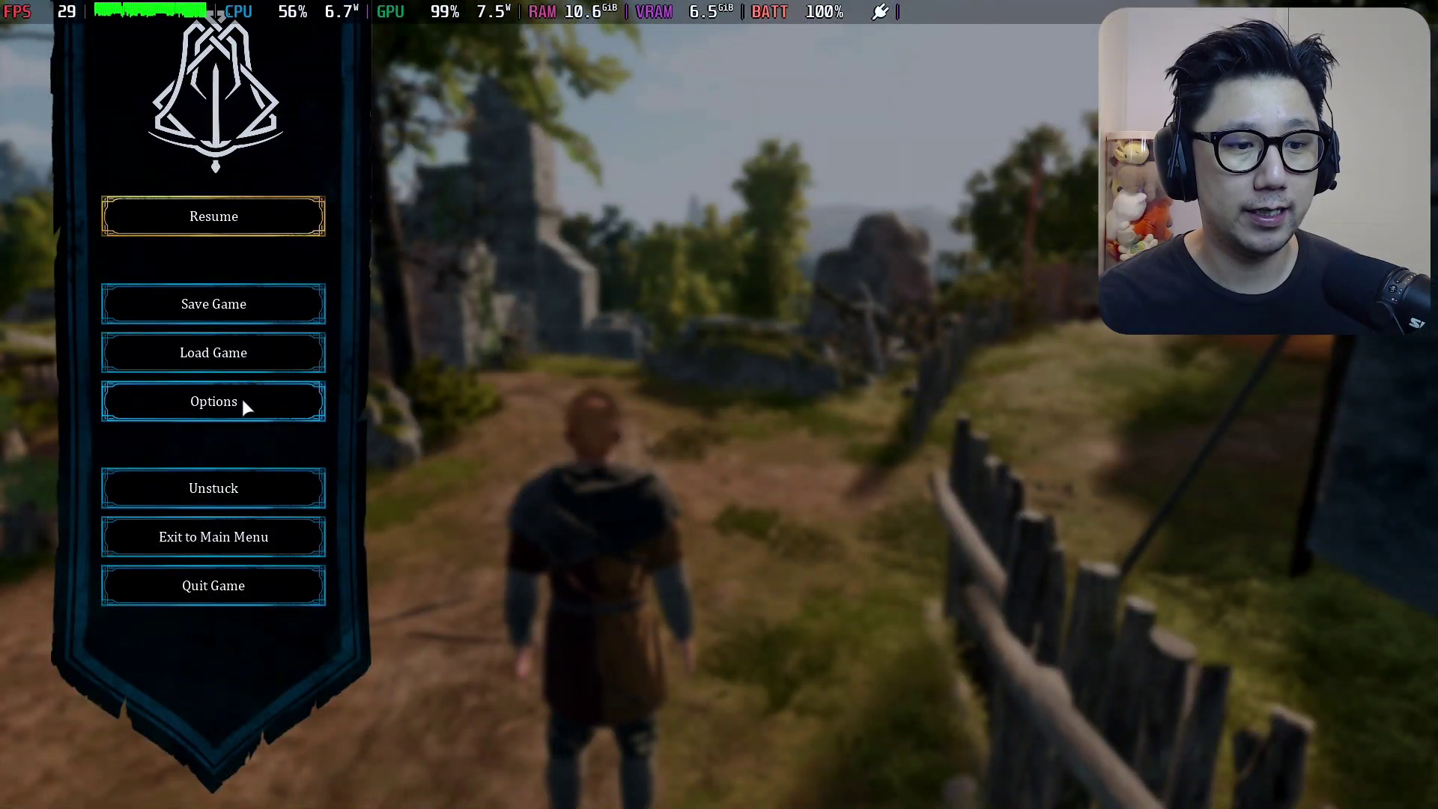
pyautogui.click(242, 400)
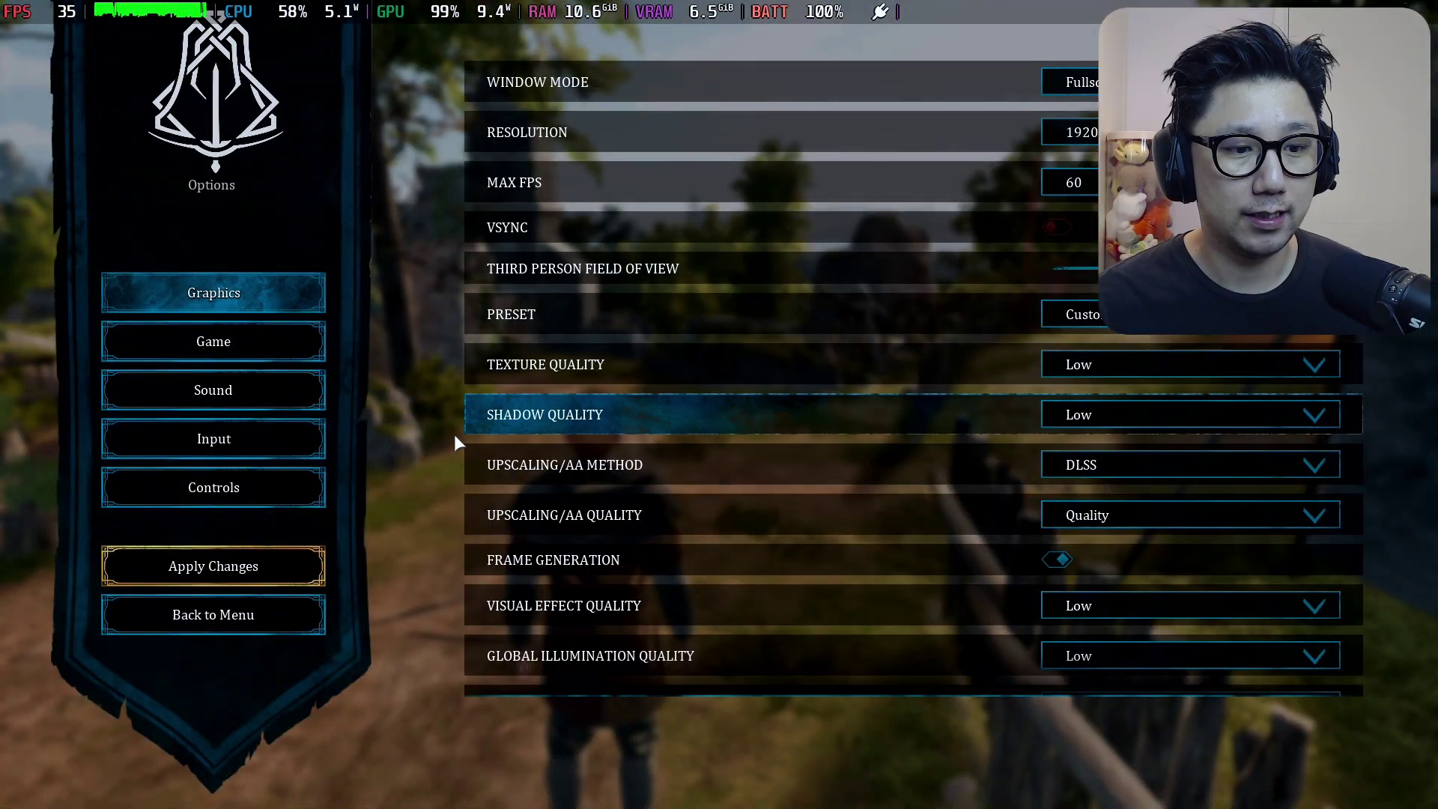
pyautogui.click(1056, 560)
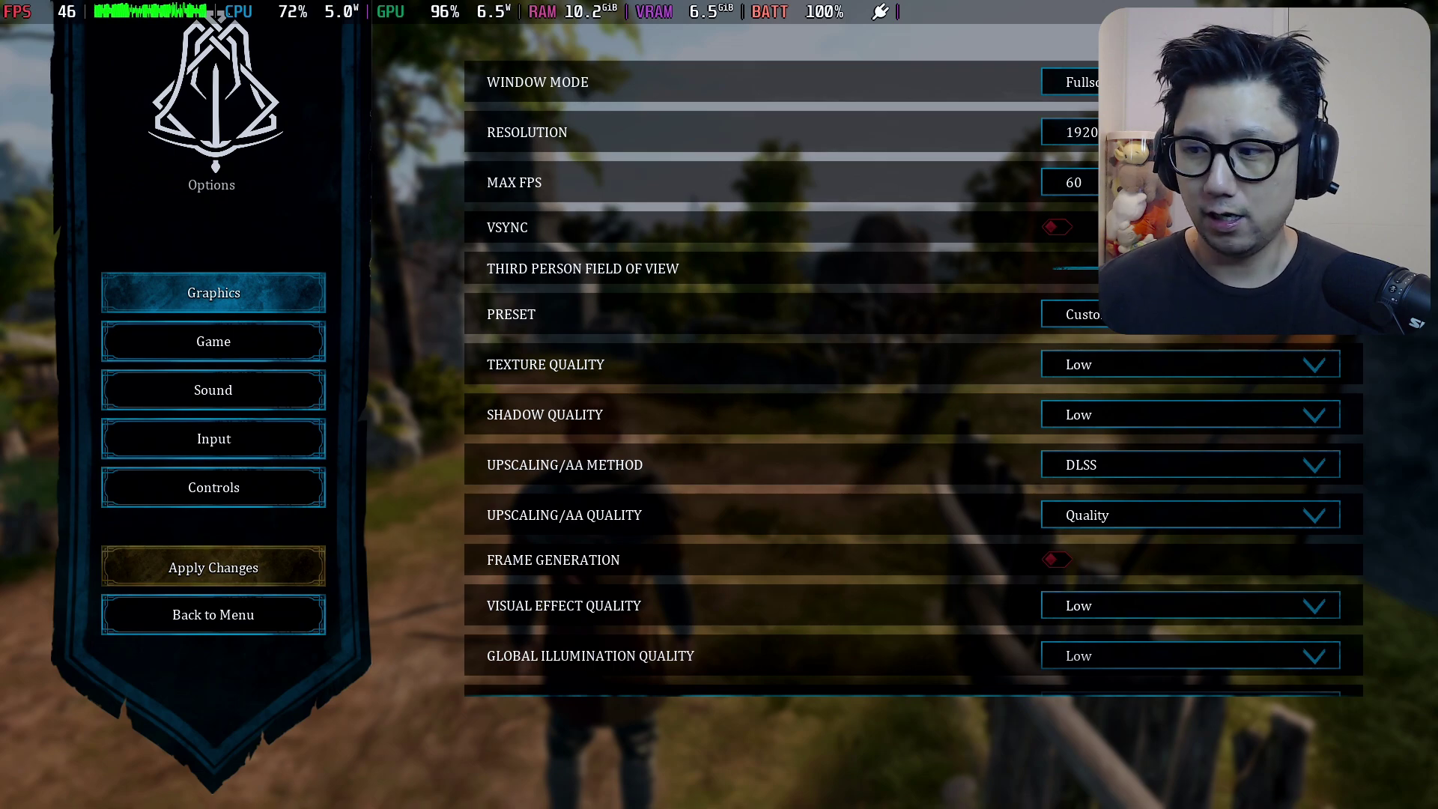
# Leave the game and switch the Steam Deck from gaming mode to the desktop using its power options.
pyautogui.hotkey('shift', 'Tab')
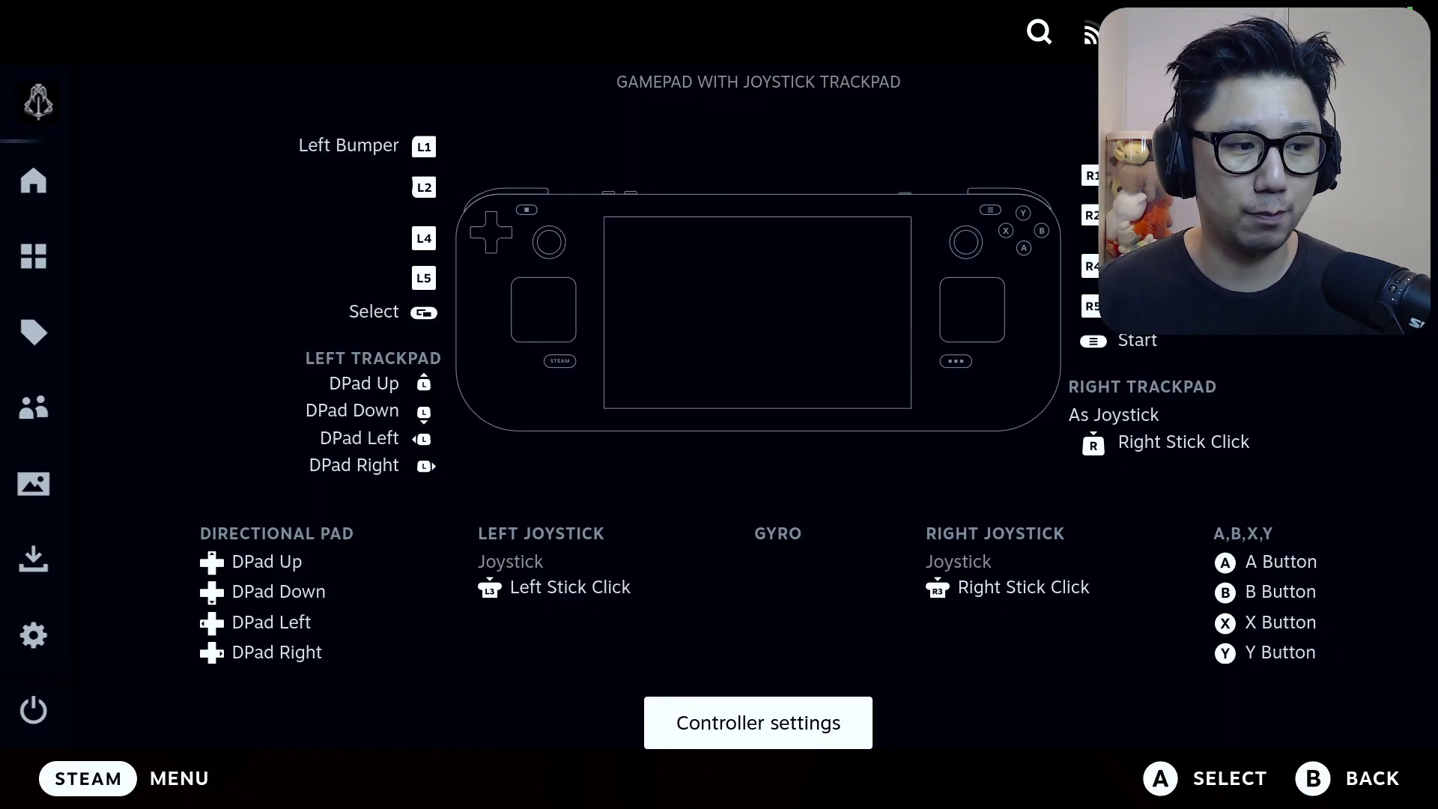
pyautogui.hotkey('ctrl', '1')
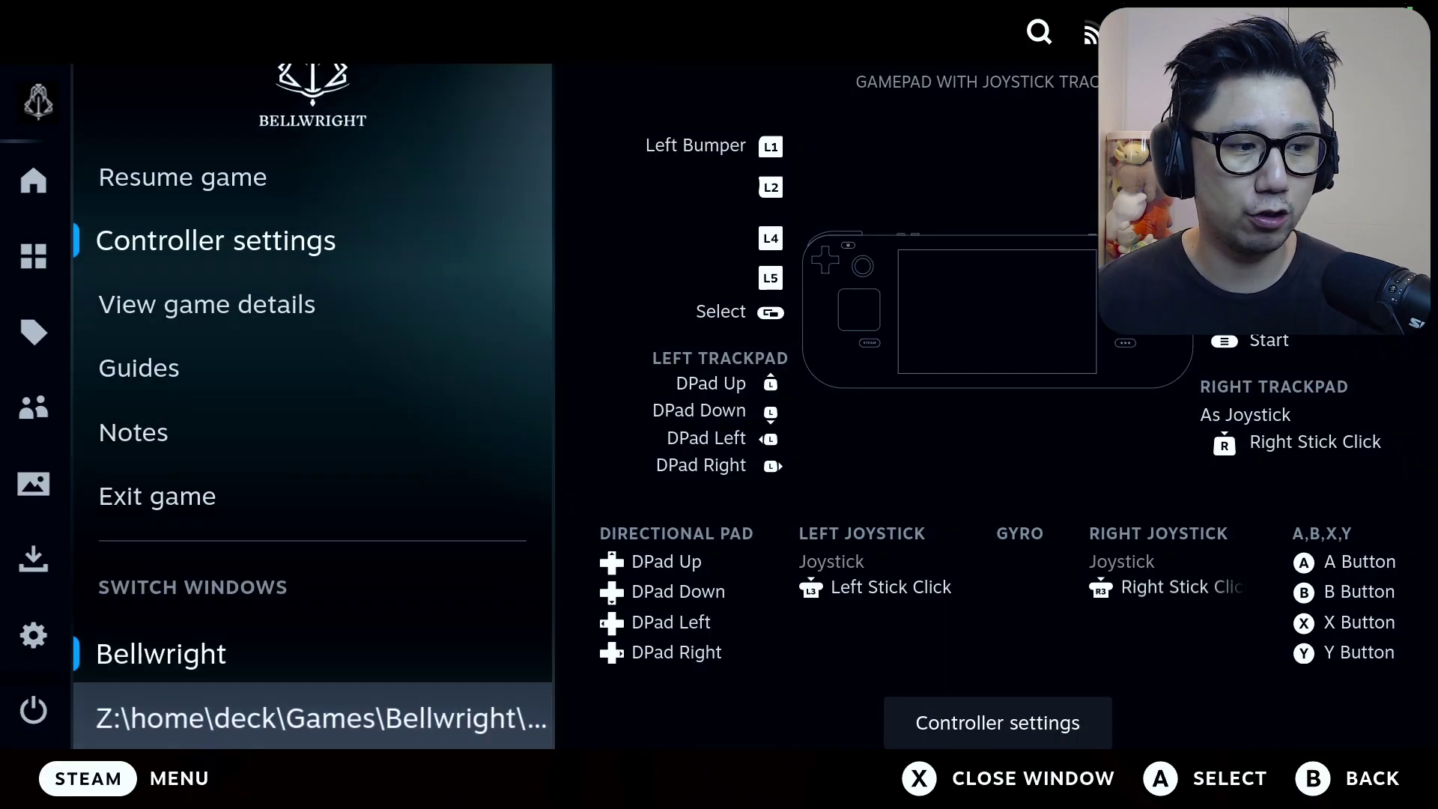
pyautogui.press('Left')
pyautogui.press('Down')
pyautogui.press('Down')
pyautogui.press('Down')
pyautogui.press('Down')
pyautogui.press('Down')
pyautogui.press('Down')
pyautogui.press('Down')
pyautogui.press('Return')
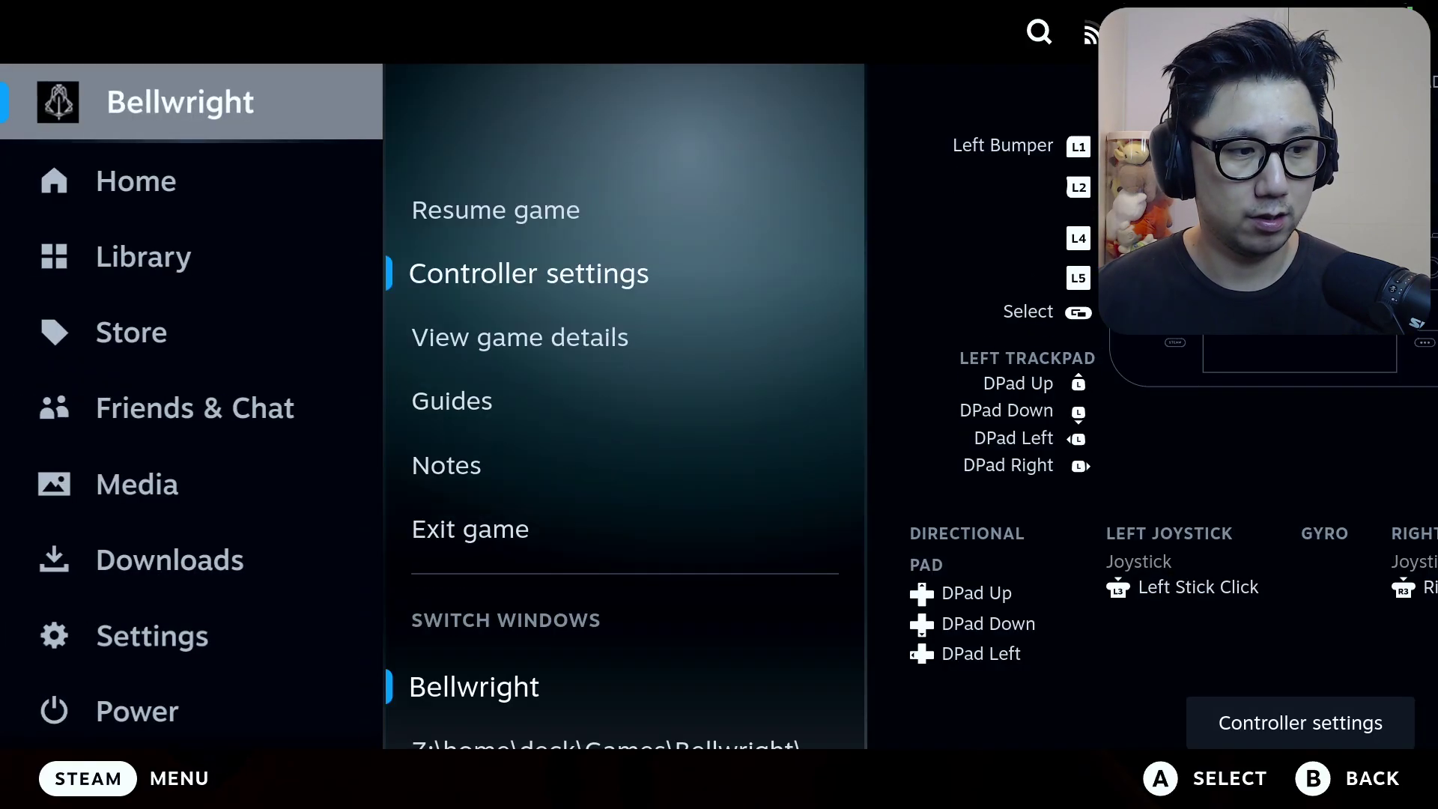
pyautogui.press('Left')
pyautogui.press('Down')
pyautogui.press('Down')
pyautogui.press('Down')
pyautogui.press('Down')
pyautogui.press('Down')
pyautogui.press('Down')
pyautogui.press('Down')
pyautogui.press('Down')
pyautogui.press('Return')
pyautogui.press('Down')
pyautogui.press('Down')
pyautogui.press('Down')
pyautogui.press('Down')
pyautogui.press('Down')
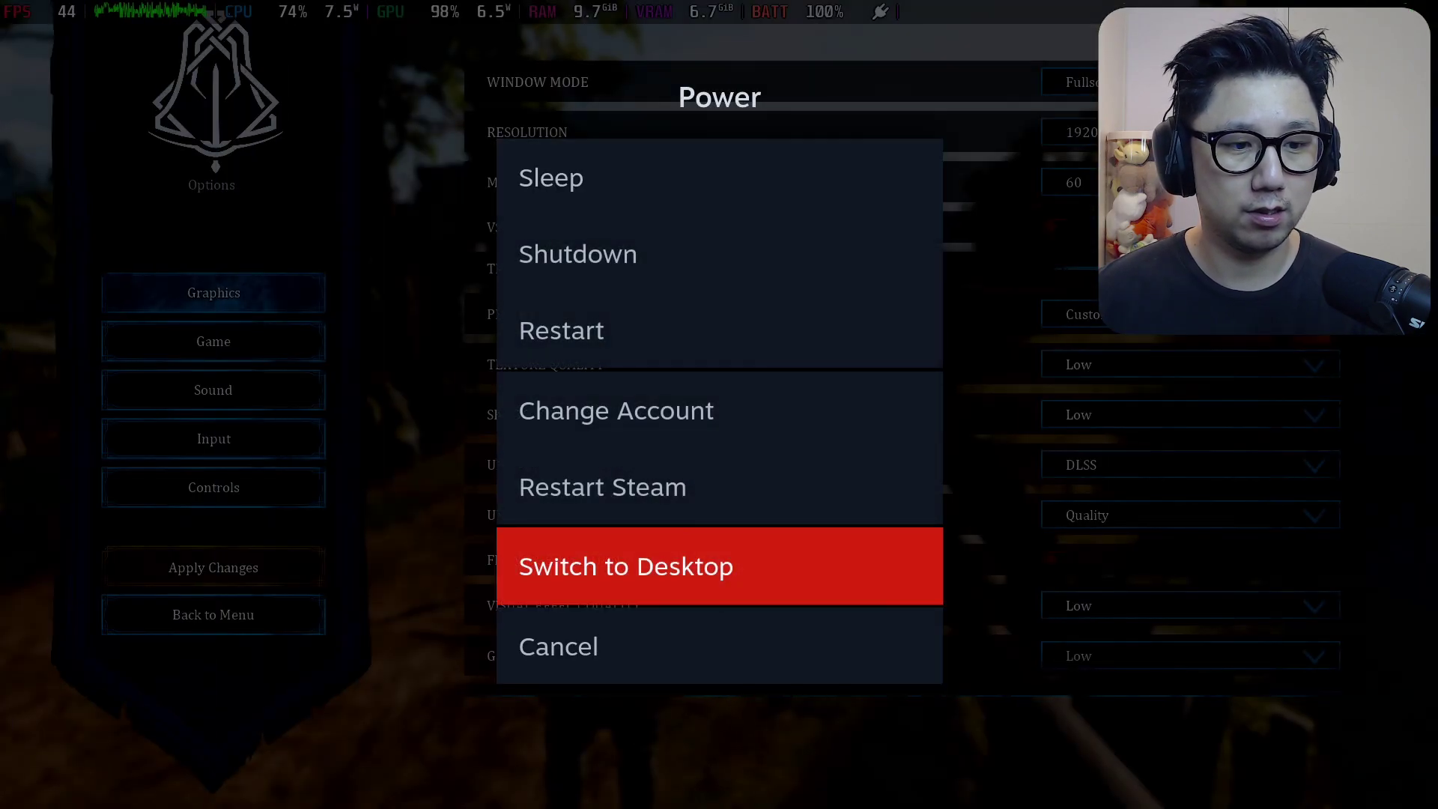
pyautogui.press('Return')
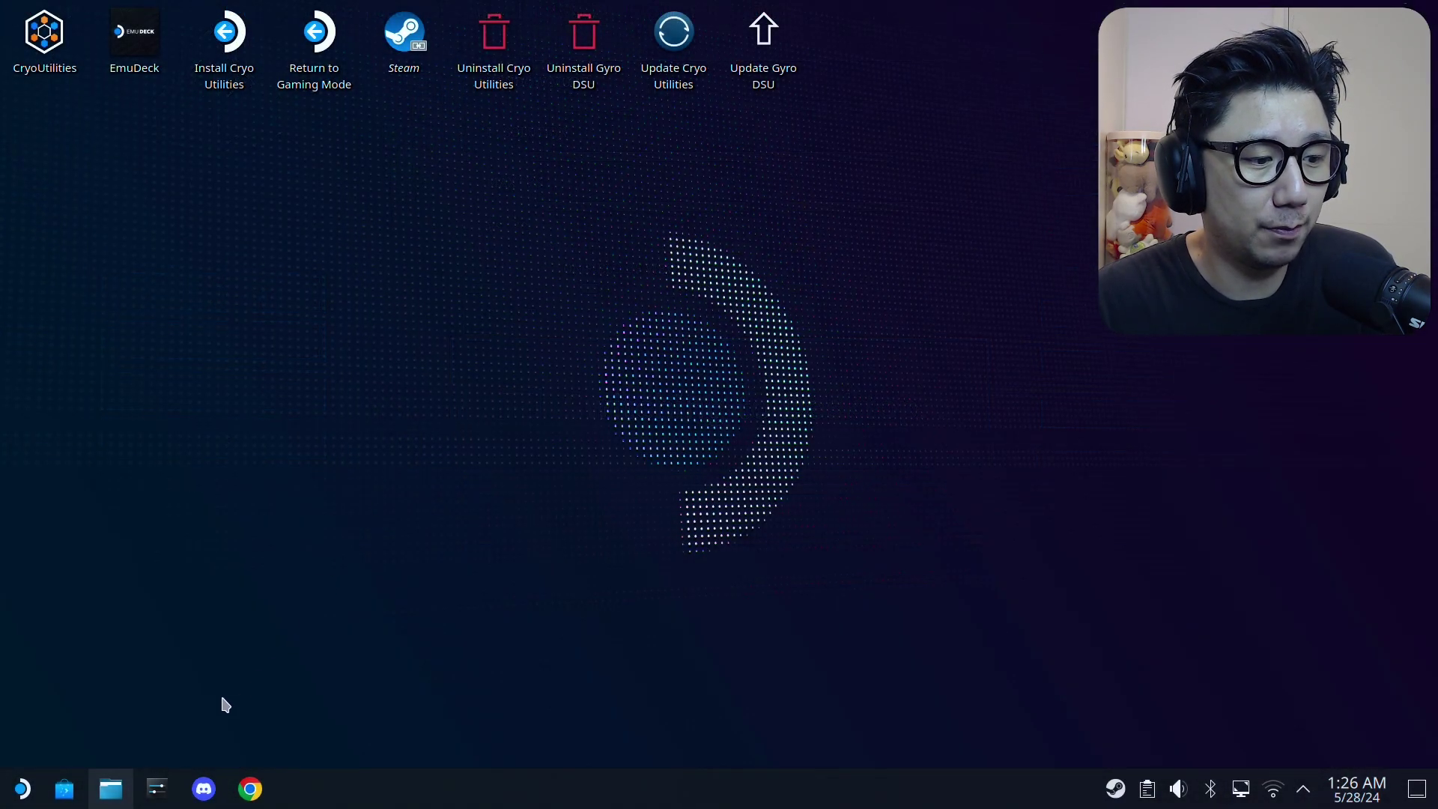
# Open the Home folder in the Dolphin file manager, narrow the window and check the Show Hidden Files option.
pyautogui.click(111, 789)
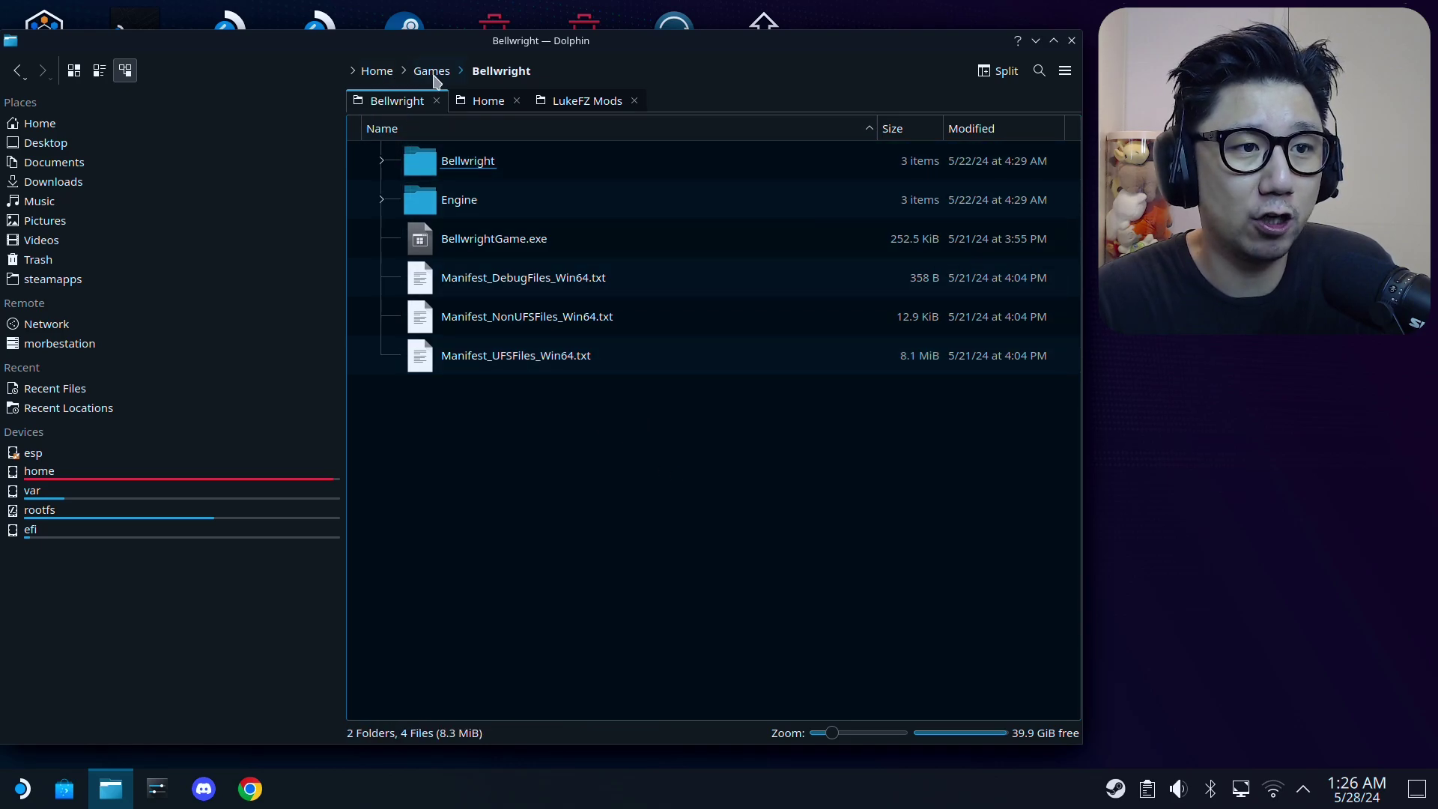
pyautogui.click(487, 102)
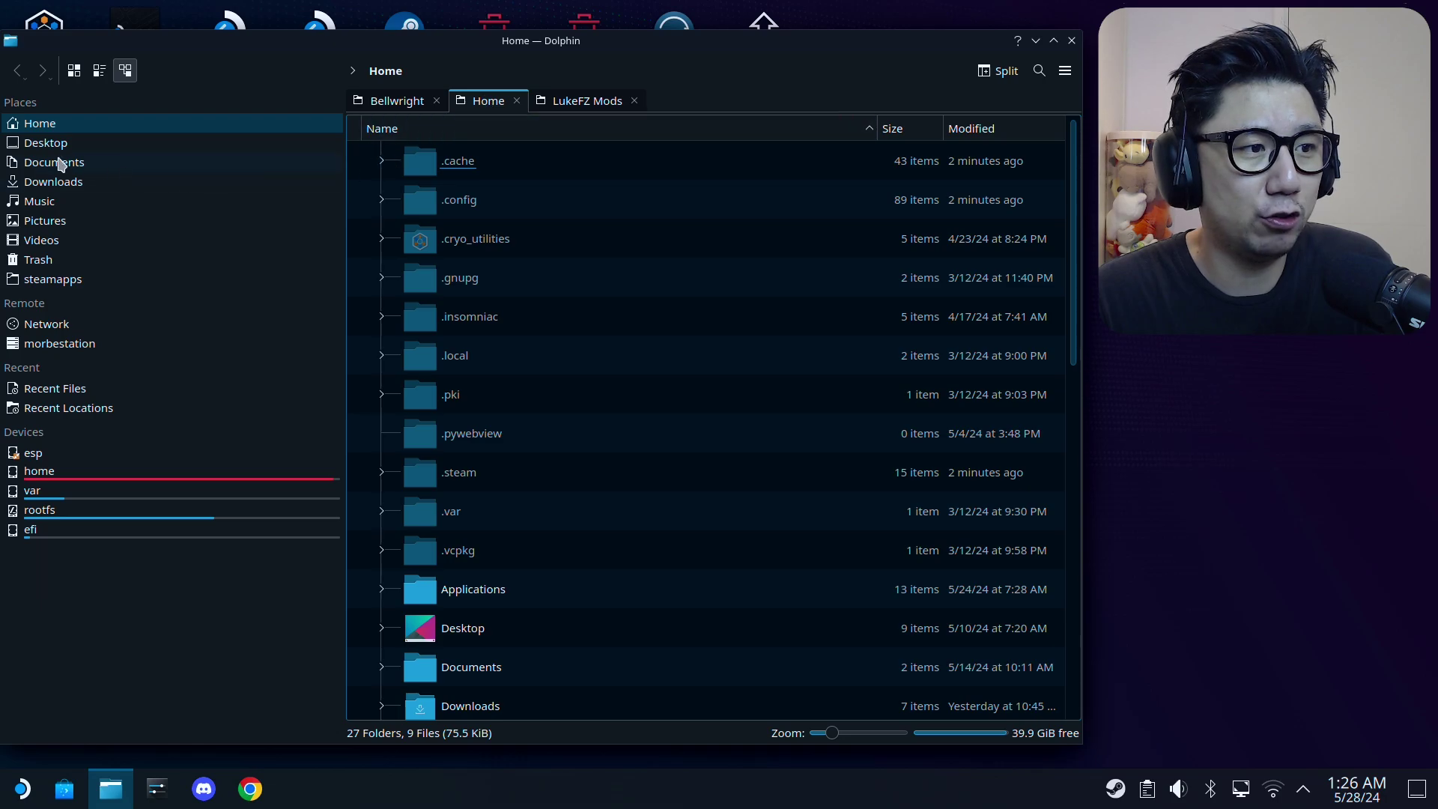
pyautogui.click(1064, 70)
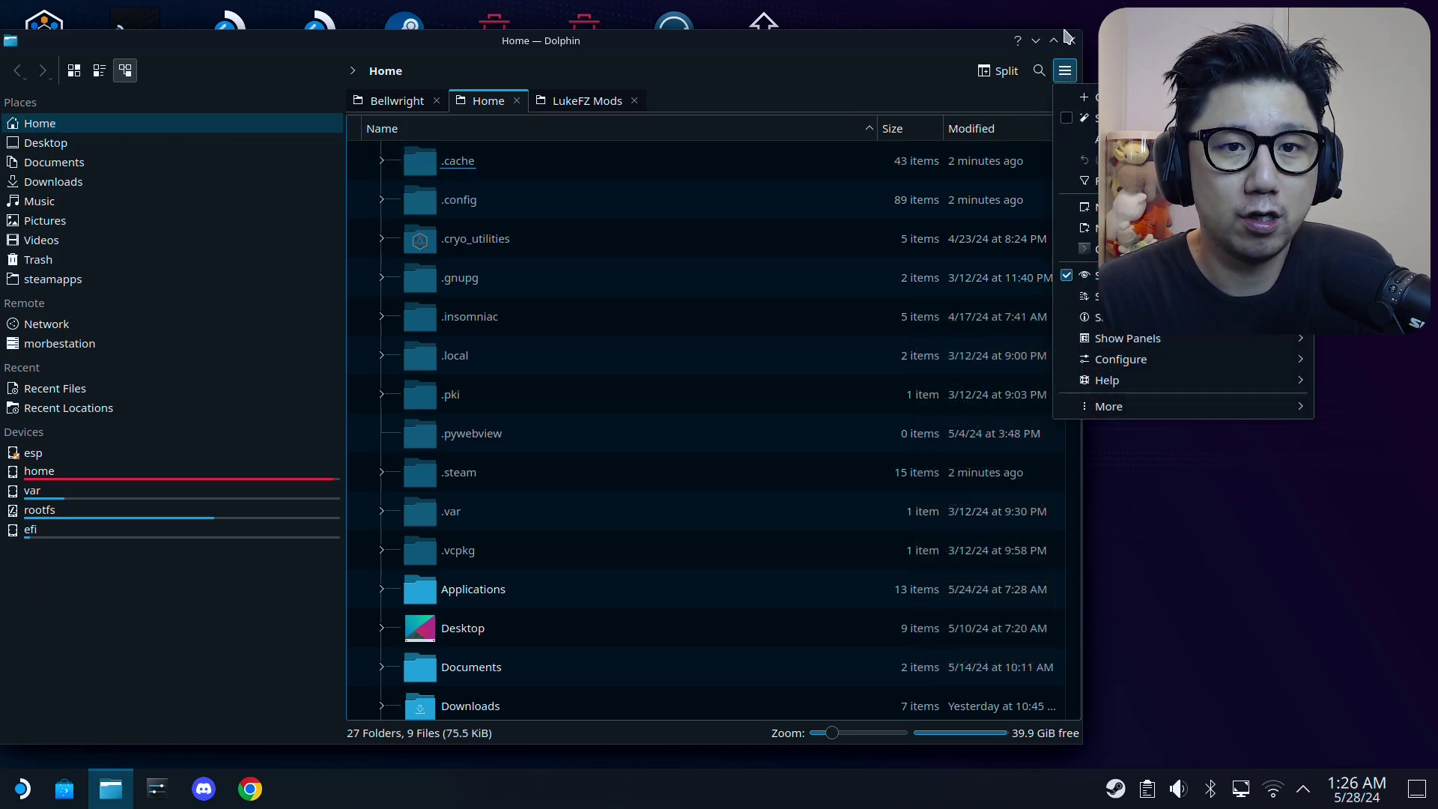
pyautogui.click(1077, 29)
pyautogui.moveTo(1077, 30); pyautogui.dragTo(912, 41)
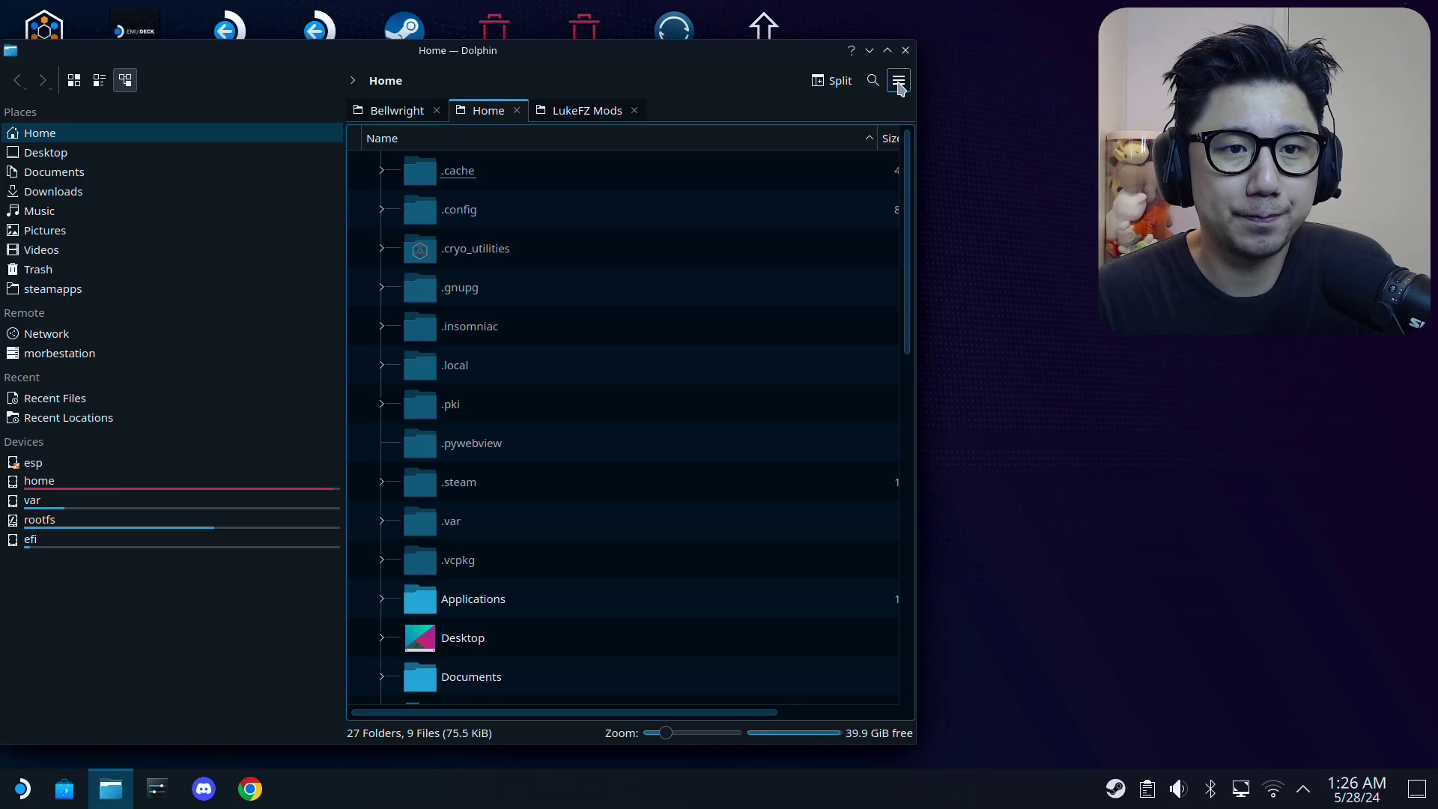
pyautogui.click(899, 80)
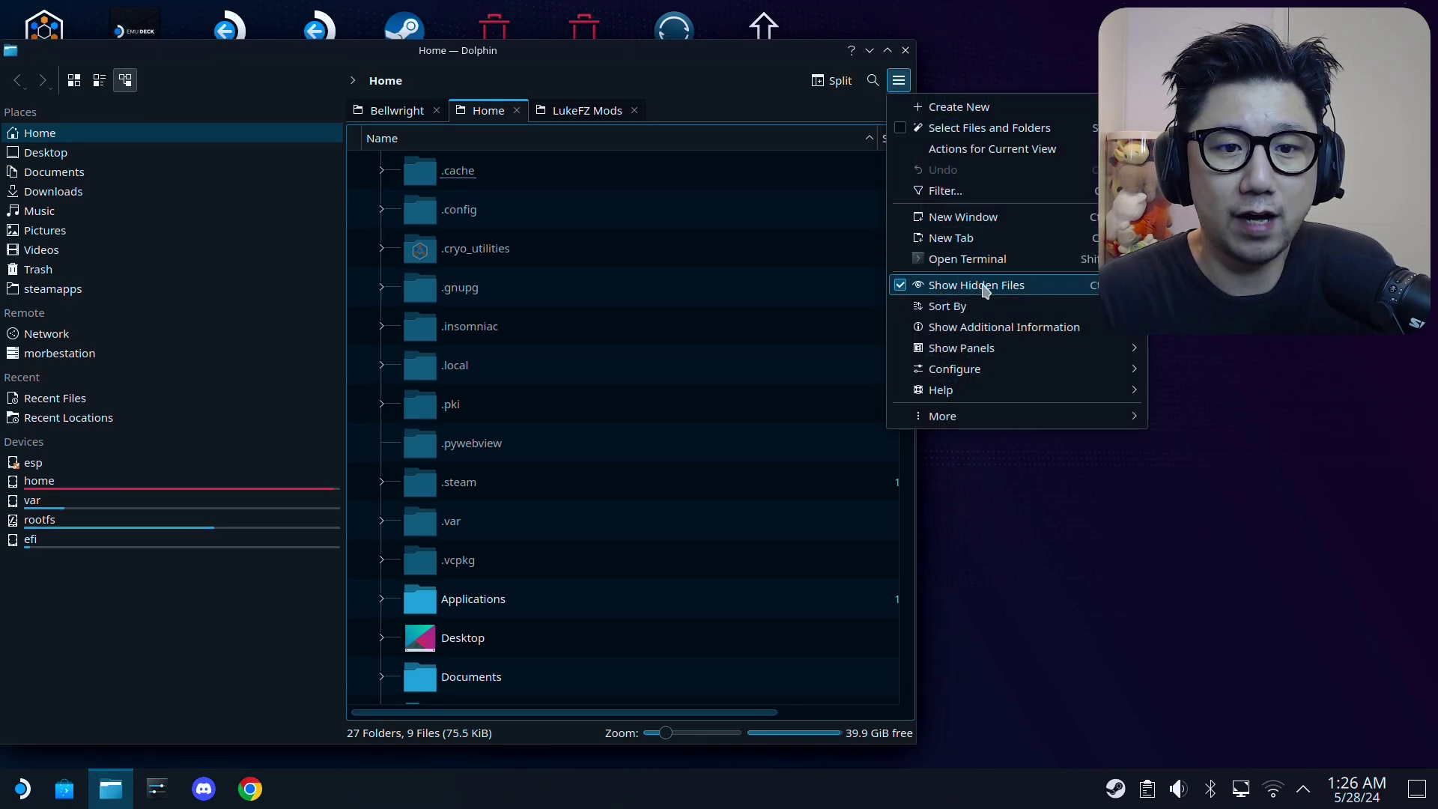
pyautogui.click(649, 305)
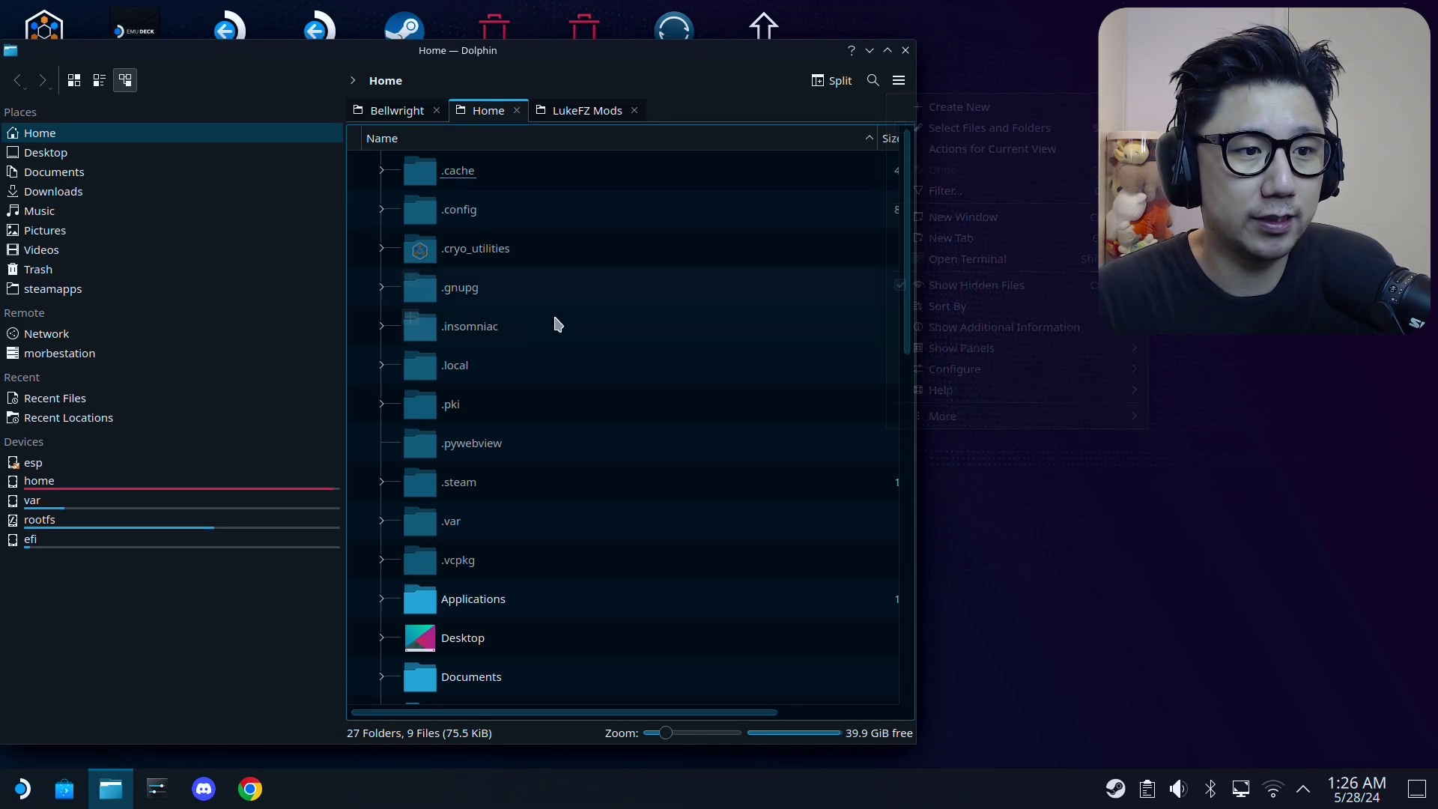
# Browse from the hidden .steam folder through steam and steamapps to the common folder where Steam games are installed.
pyautogui.click(485, 490)
pyautogui.click(485, 362)
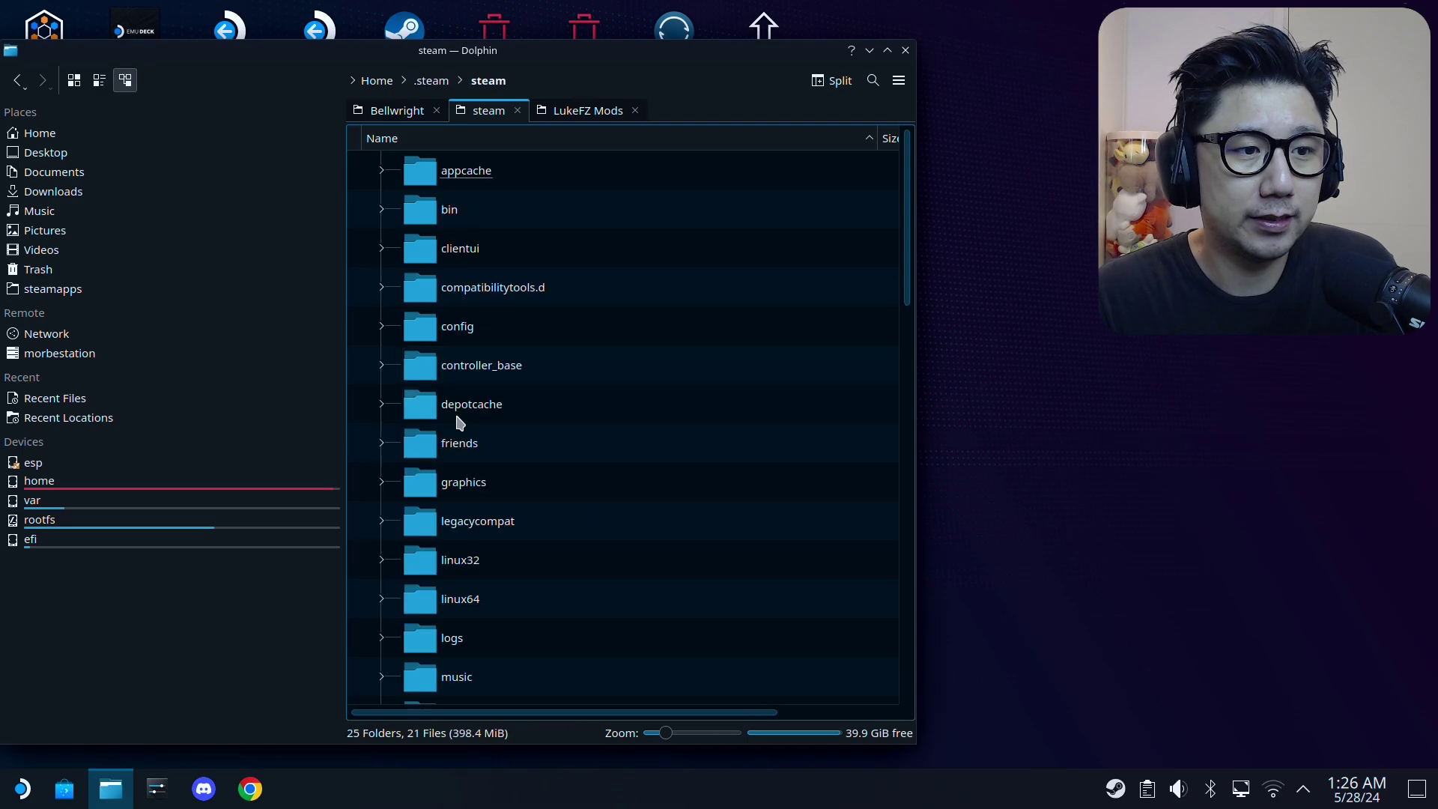
pyautogui.scroll(-3, 494, 603)
pyautogui.click(486, 612)
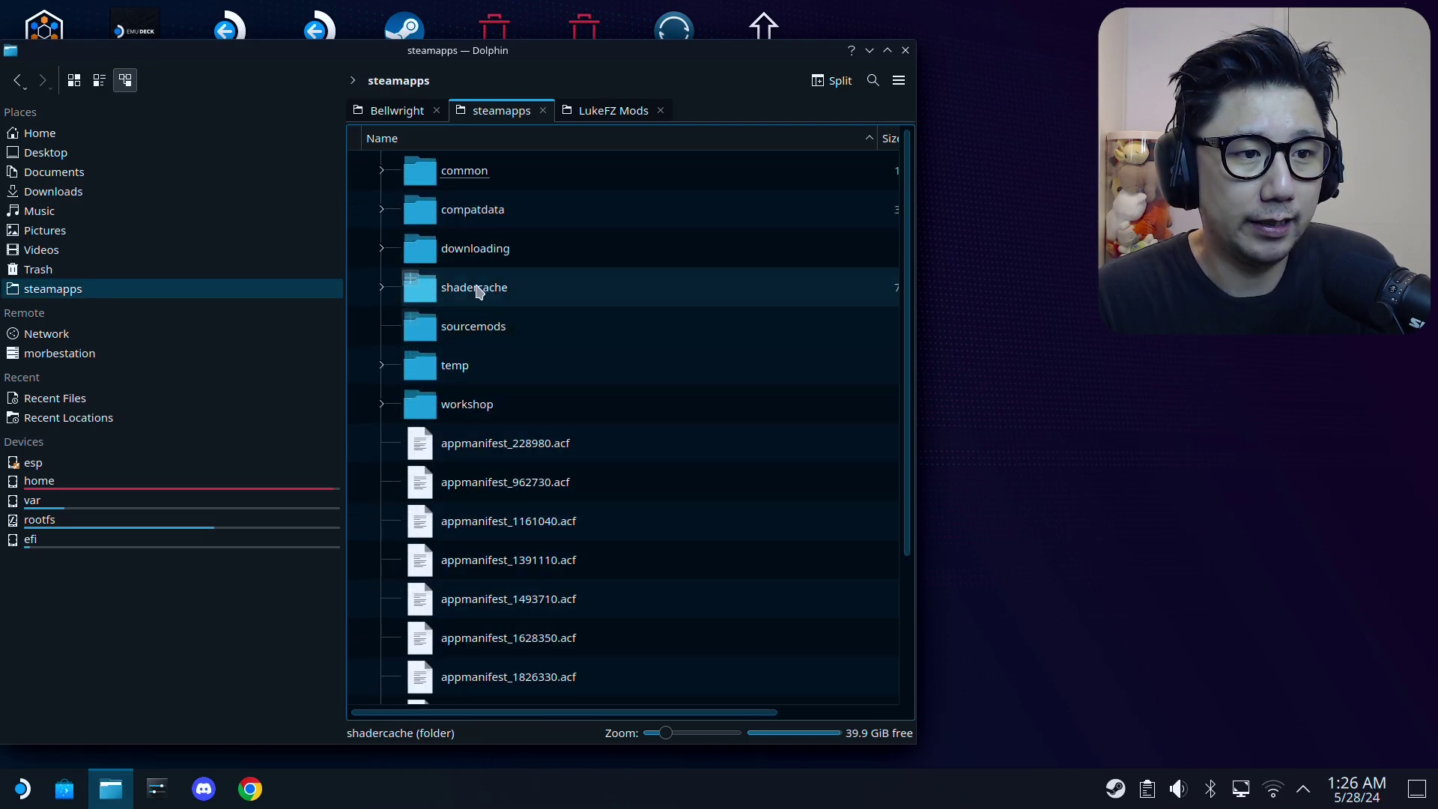
pyautogui.click(479, 172)
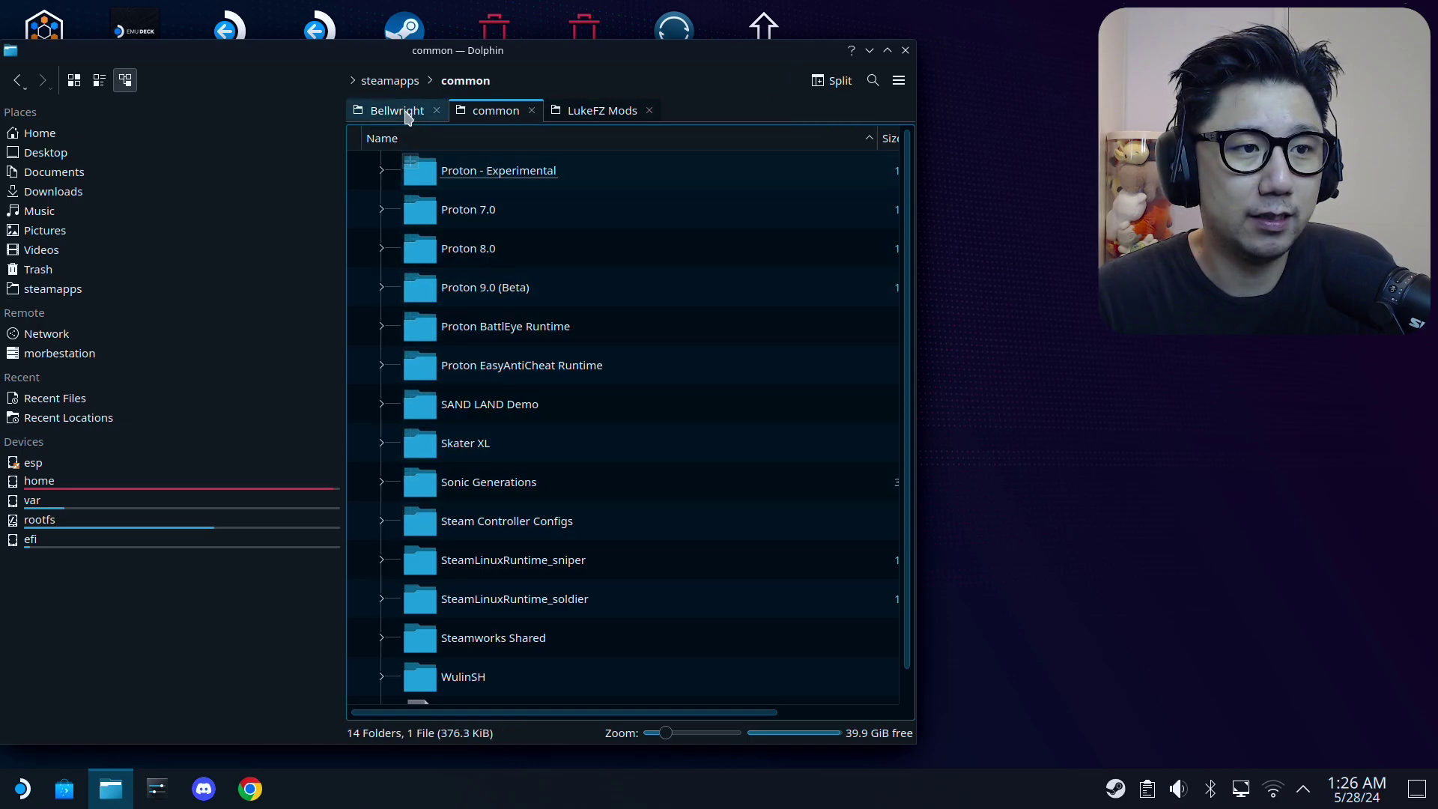
# Open the Win64 folder under Games/Bellwright/Bellwright/Binaries and look through its files.
pyautogui.click(406, 114)
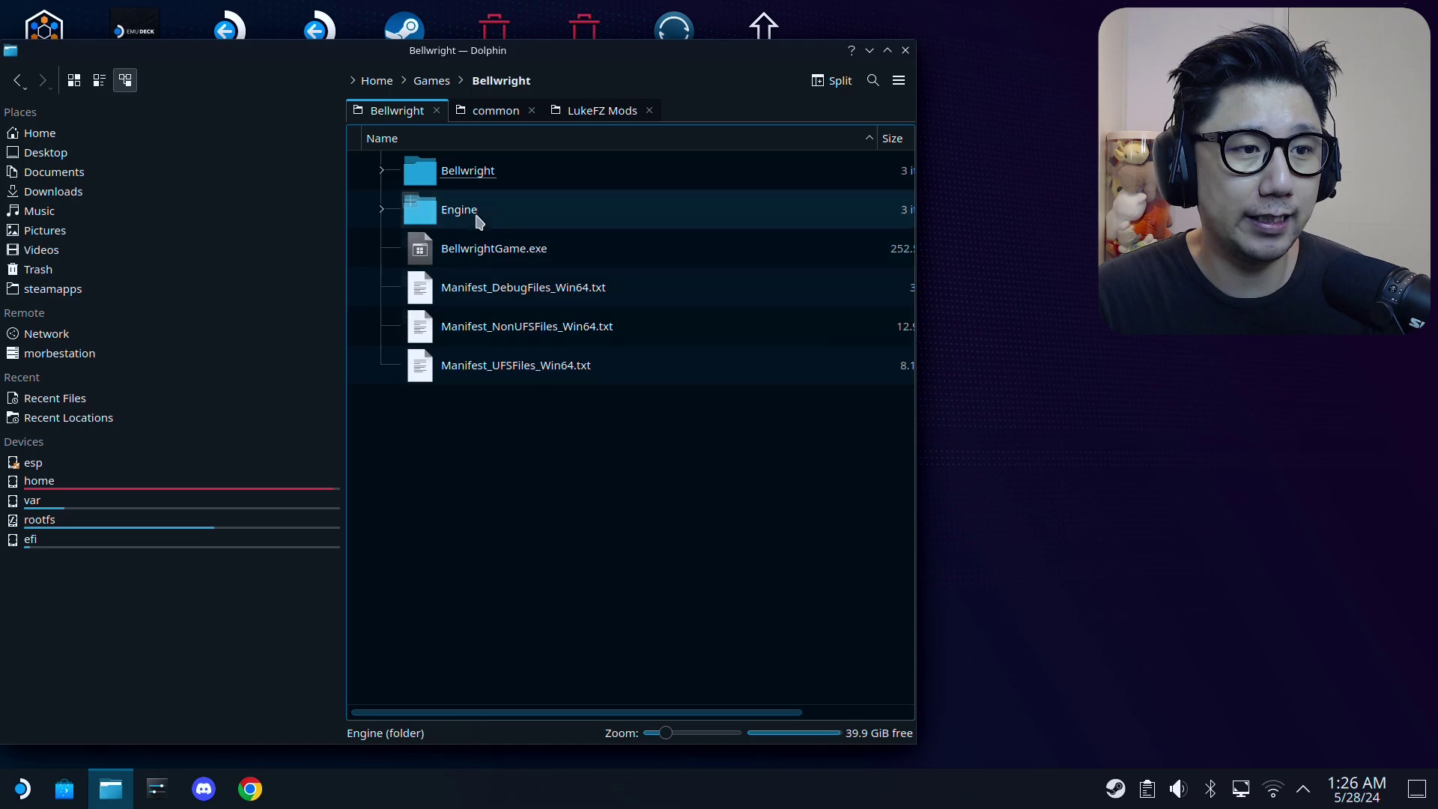
pyautogui.doubleClick(488, 175)
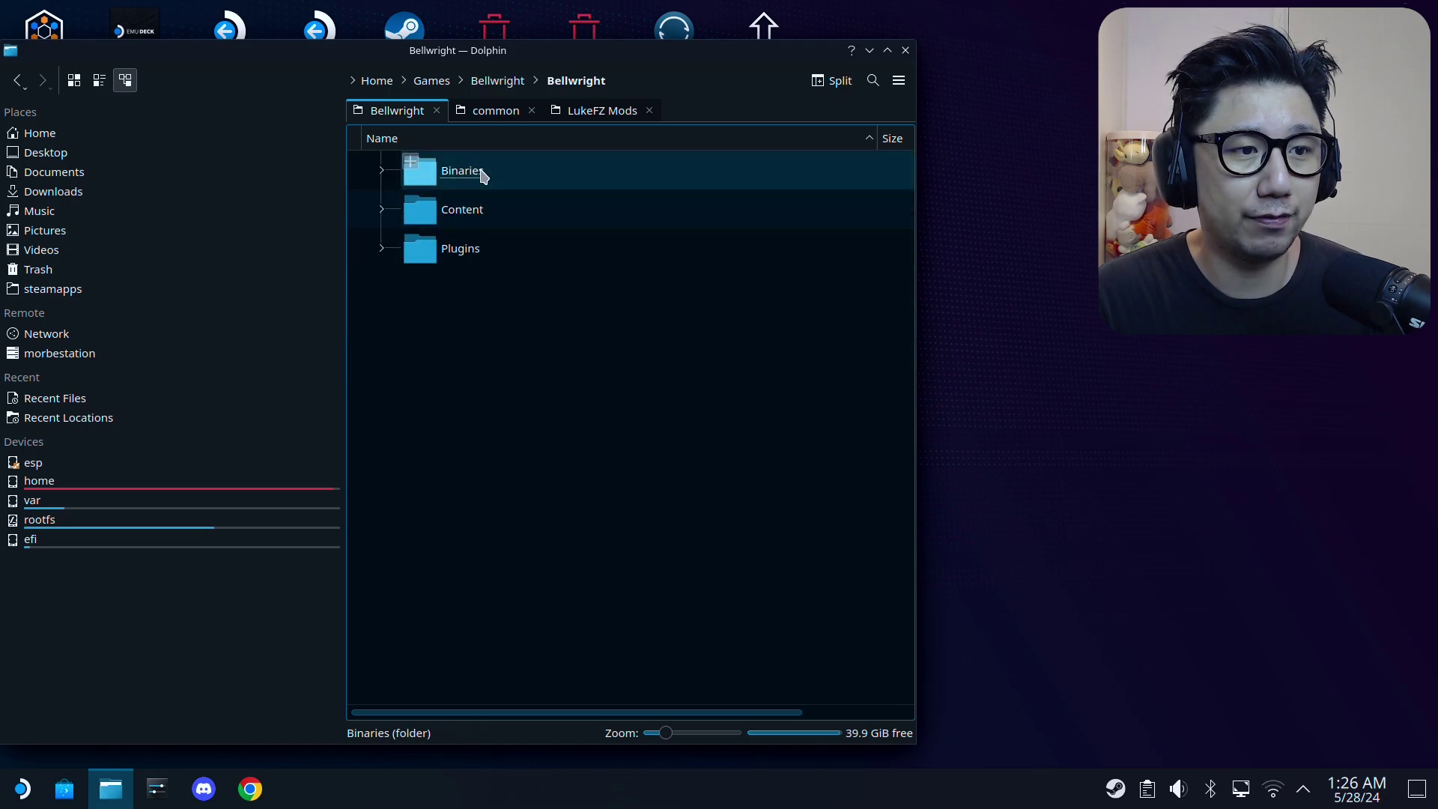
pyautogui.doubleClick(483, 175)
pyautogui.doubleClick(482, 172)
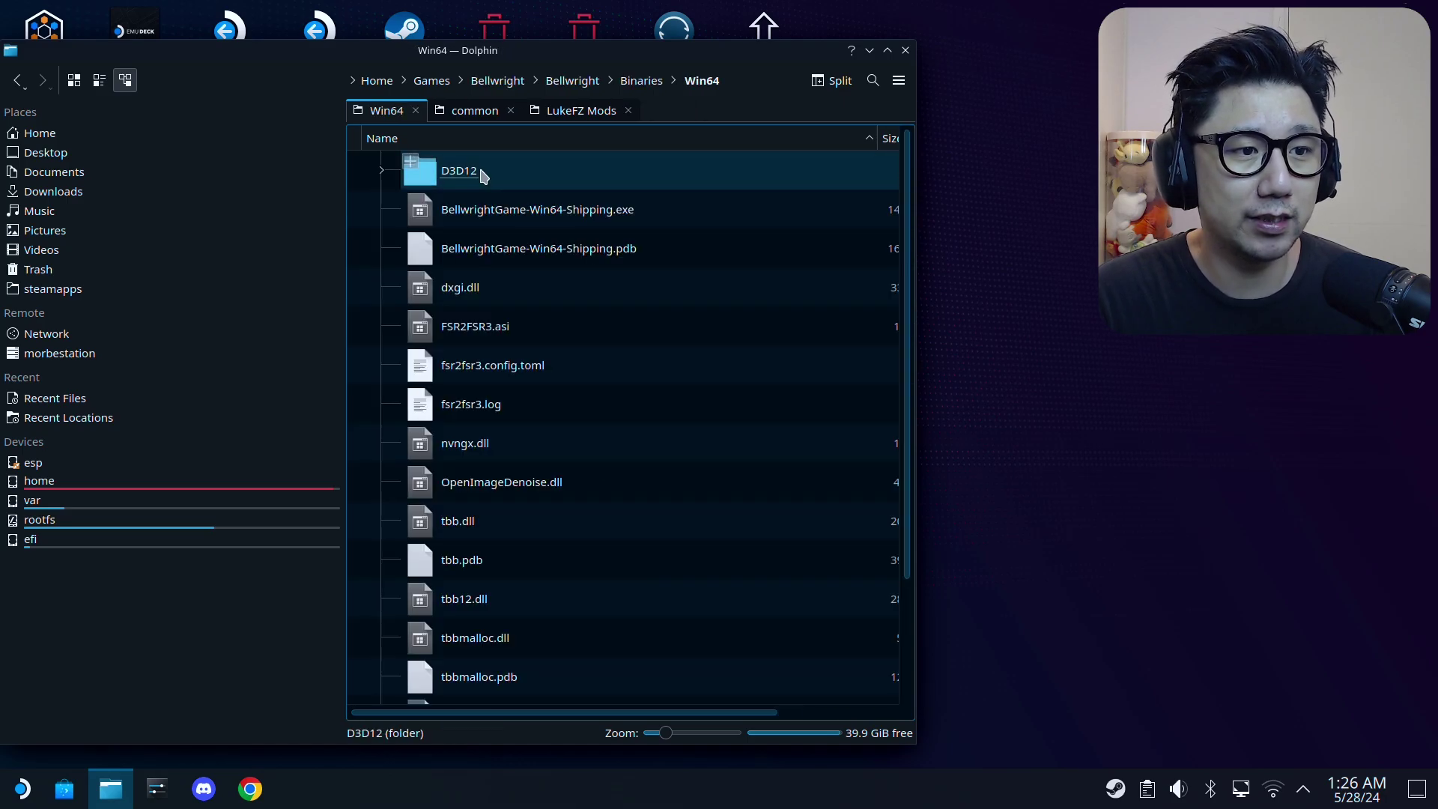
pyautogui.scroll(-2, 557, 557)
pyautogui.scroll(2, 575, 546)
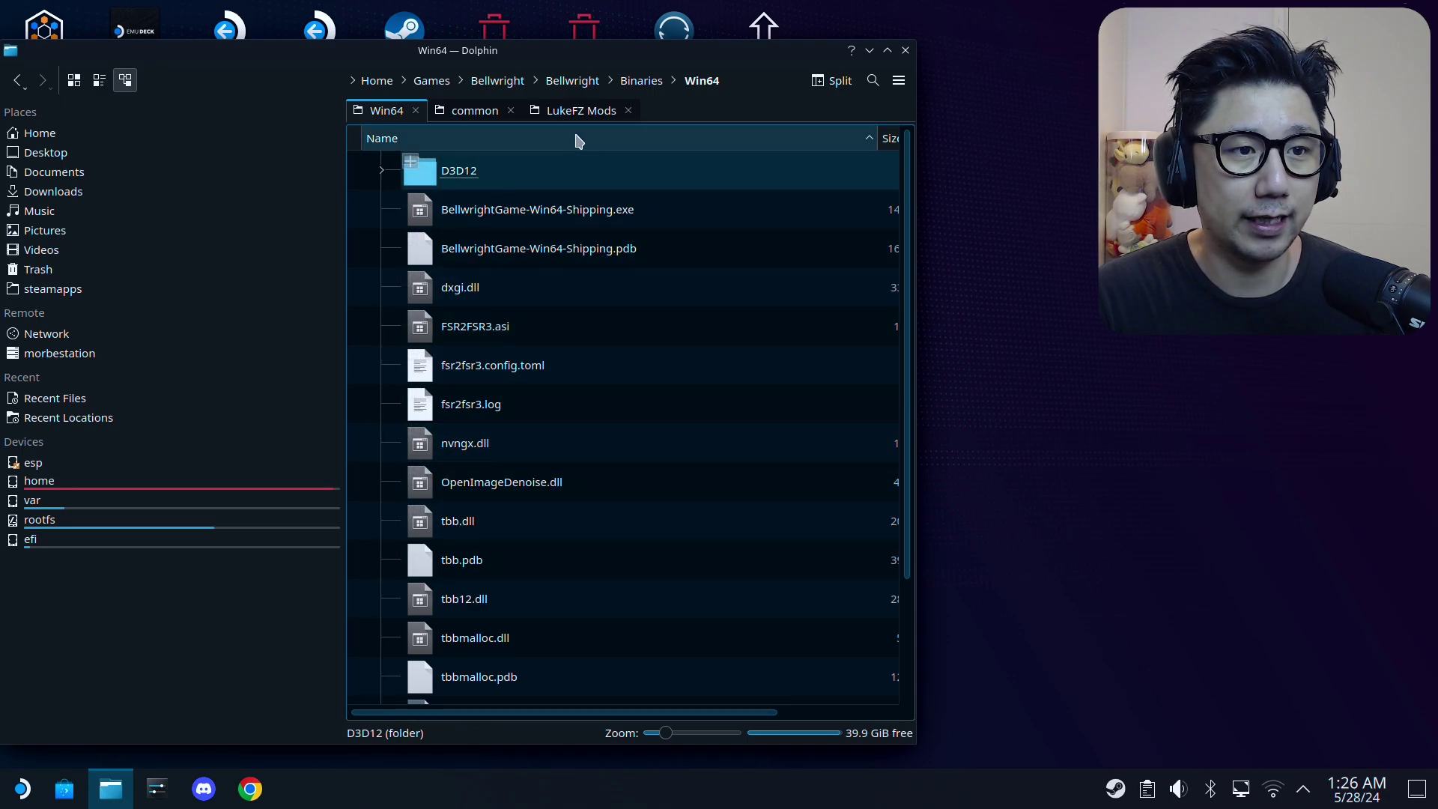
# Open the preview 8 folder of the Uniscaler mod inside the LukeFZ Mods folder.
pyautogui.click(585, 113)
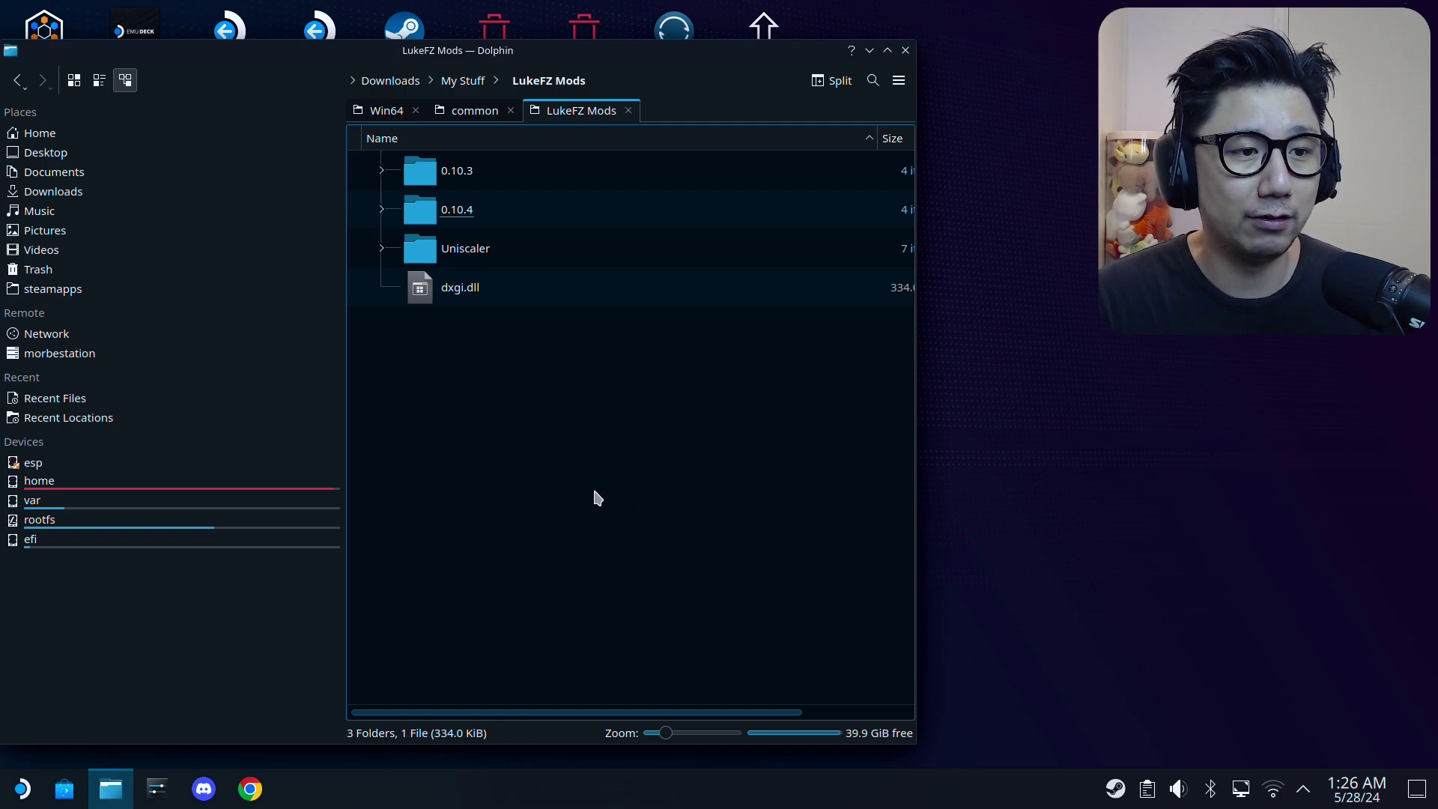
pyautogui.click(492, 261)
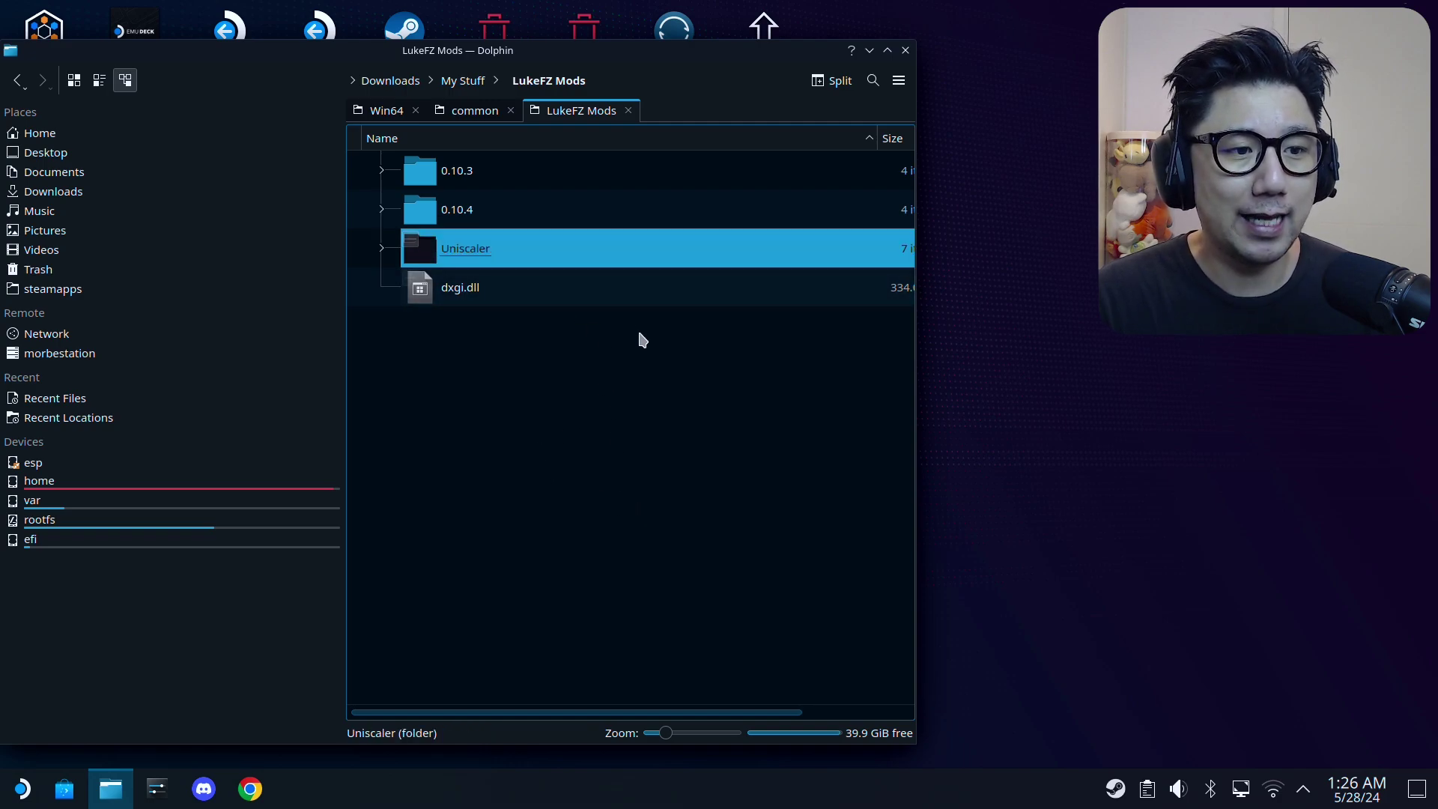
pyautogui.doubleClick(479, 250)
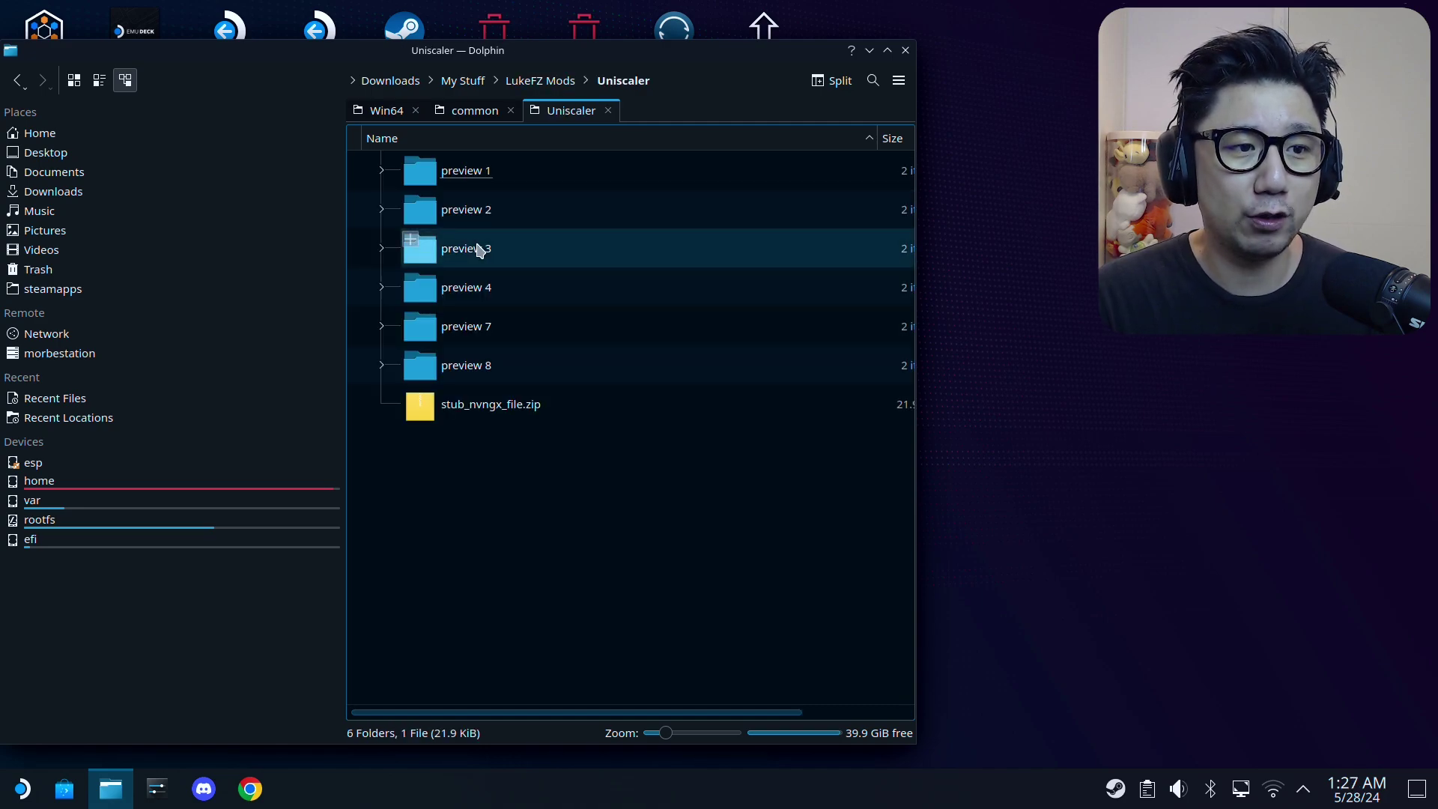
pyautogui.doubleClick(494, 365)
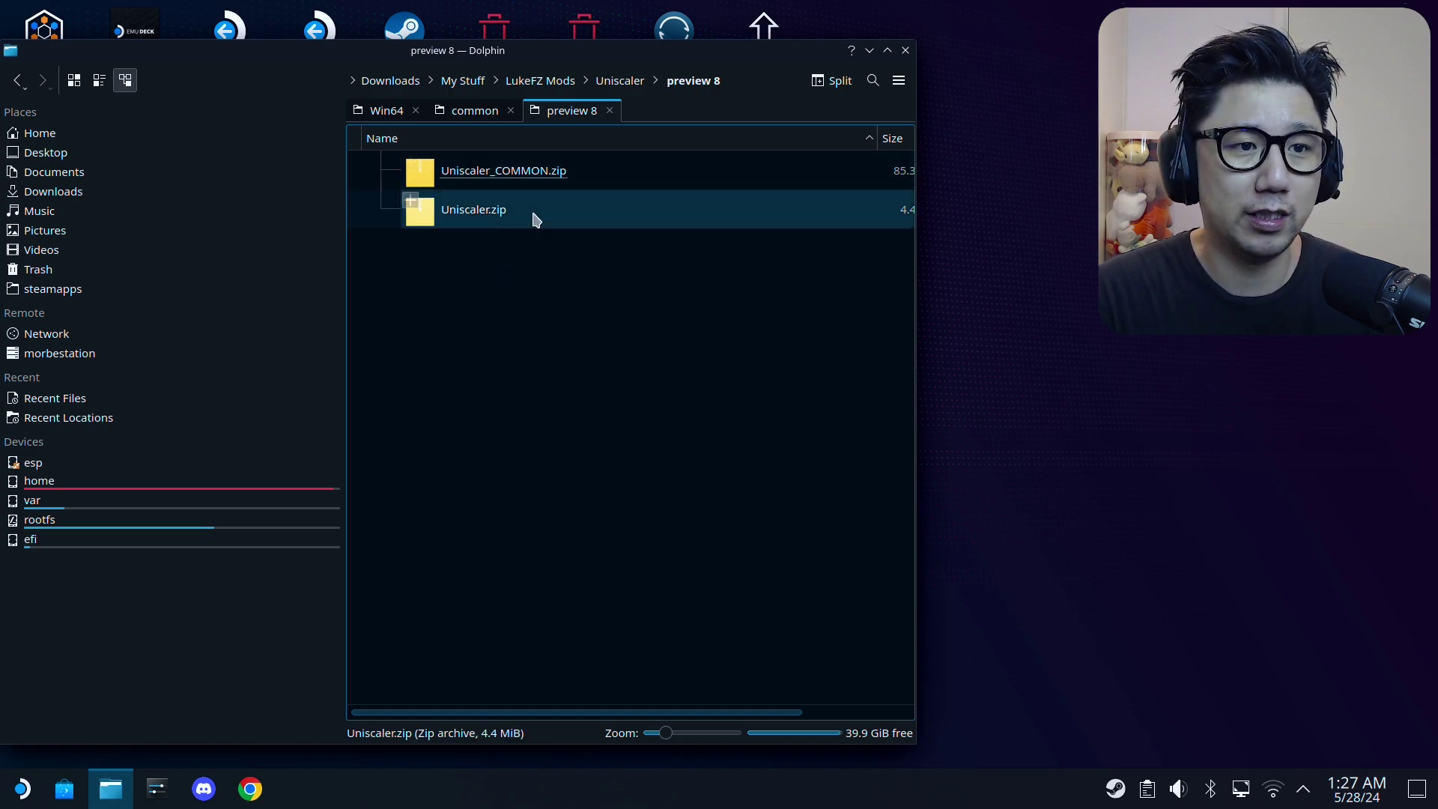
# Open the 220 folder inside the 0.10.4 folder of LukeFZ Mods.
pyautogui.click(545, 80)
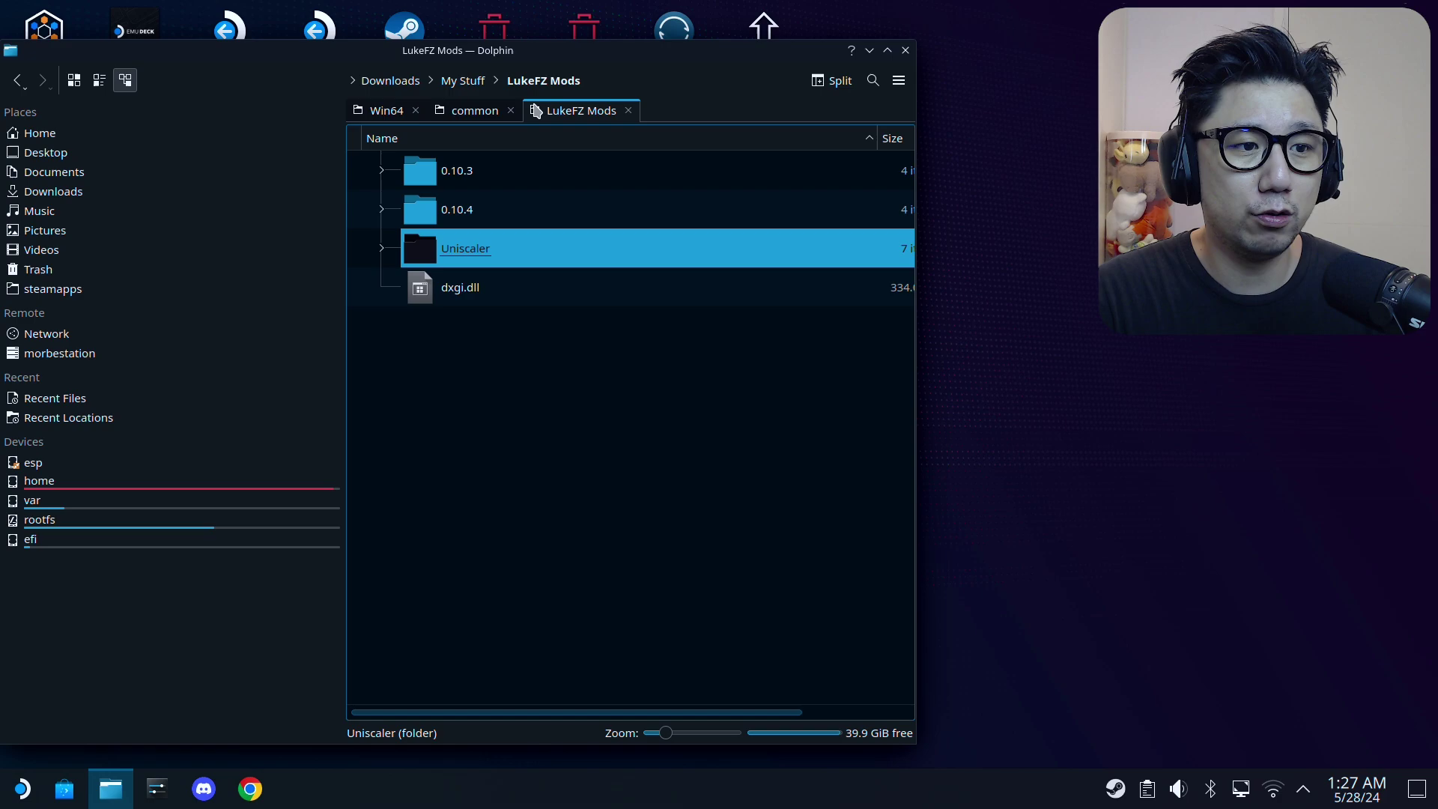
pyautogui.click(558, 201)
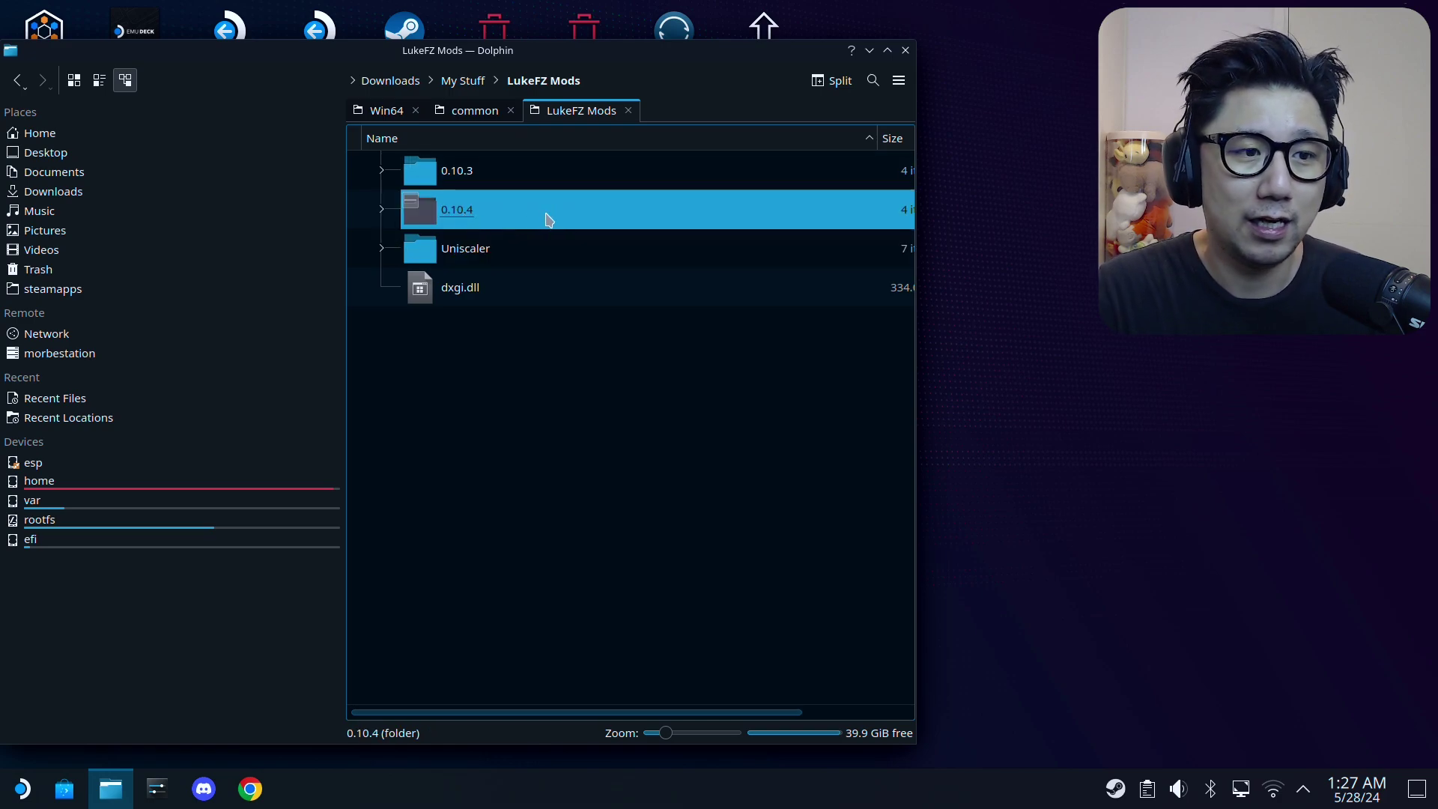
pyautogui.doubleClick(549, 218)
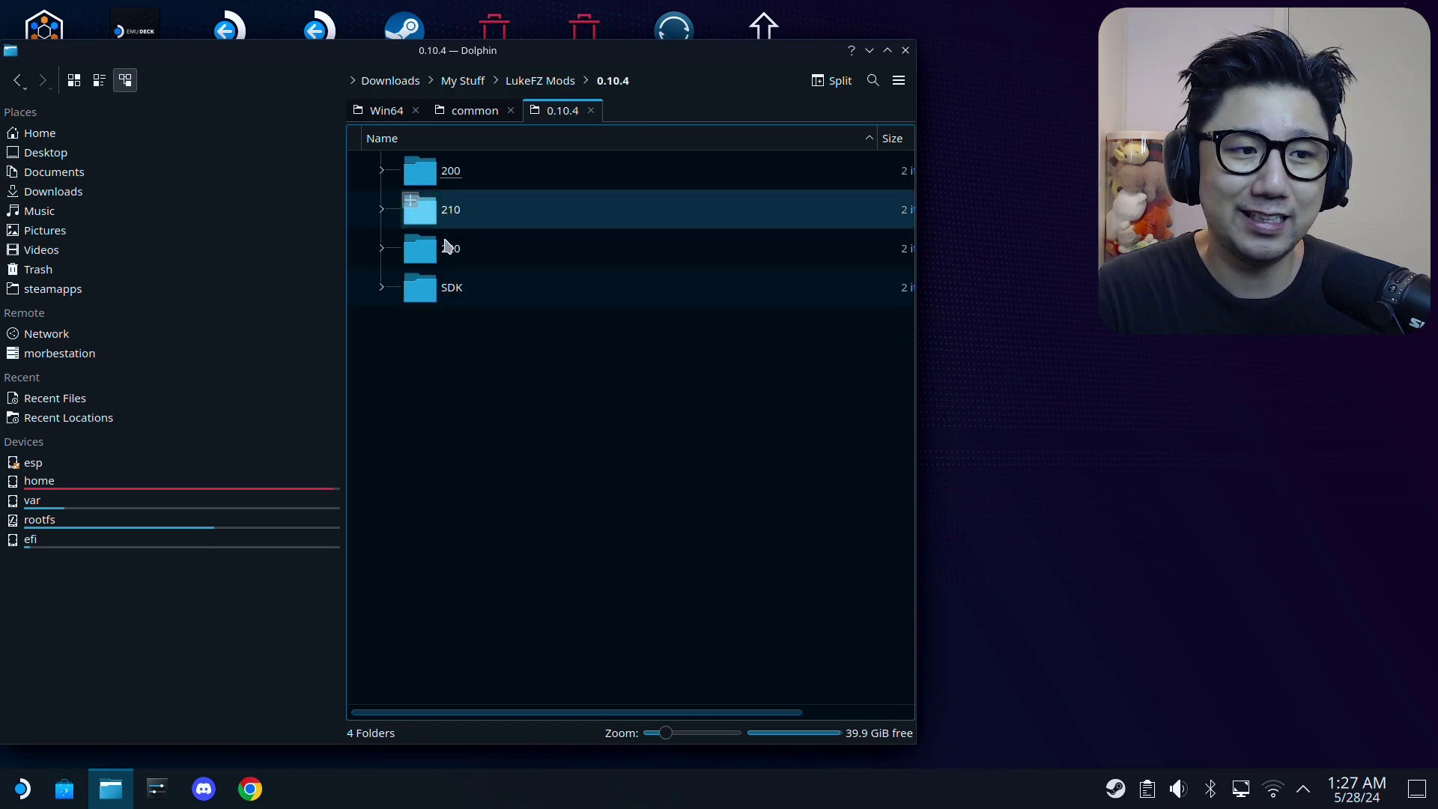
pyautogui.click(495, 246)
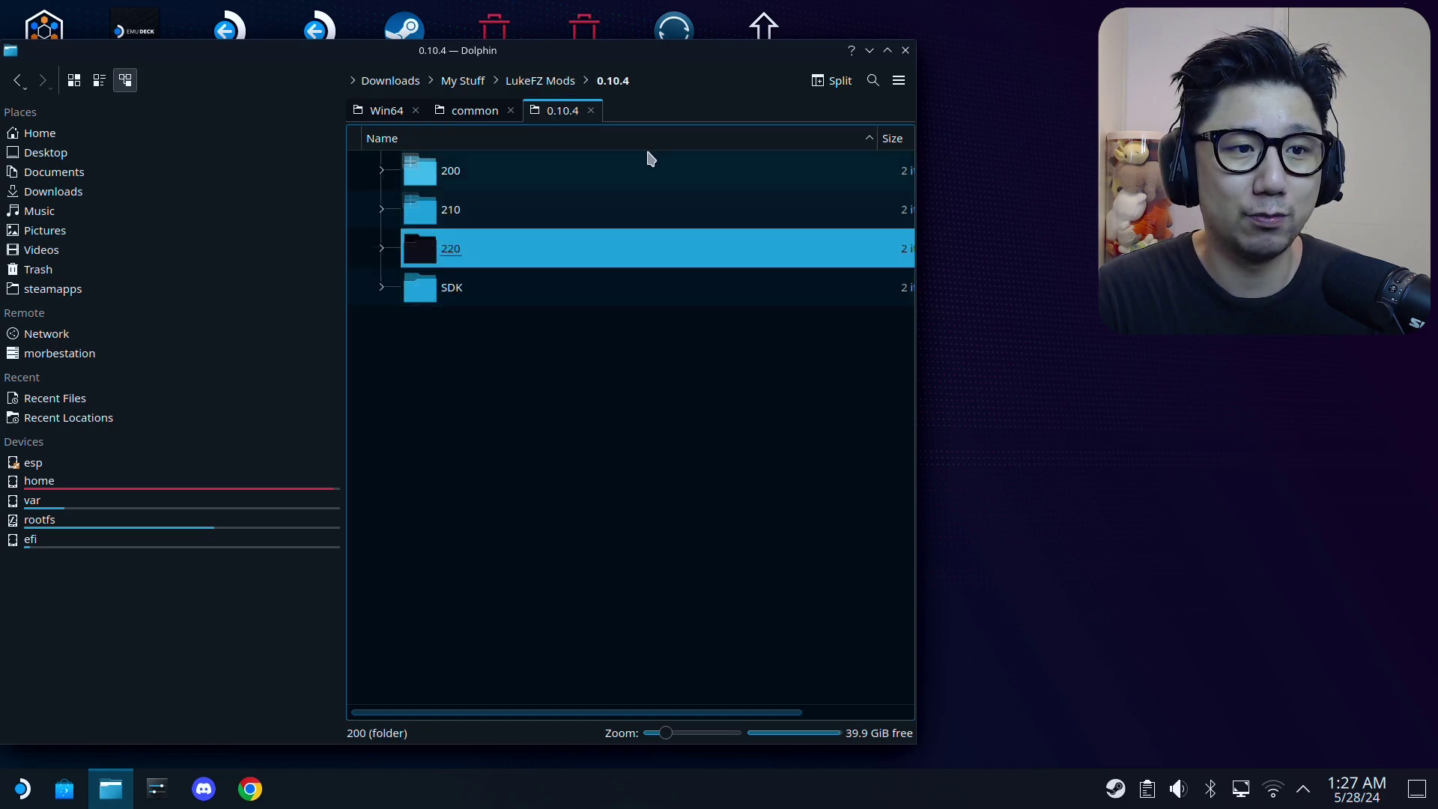
pyautogui.doubleClick(464, 261)
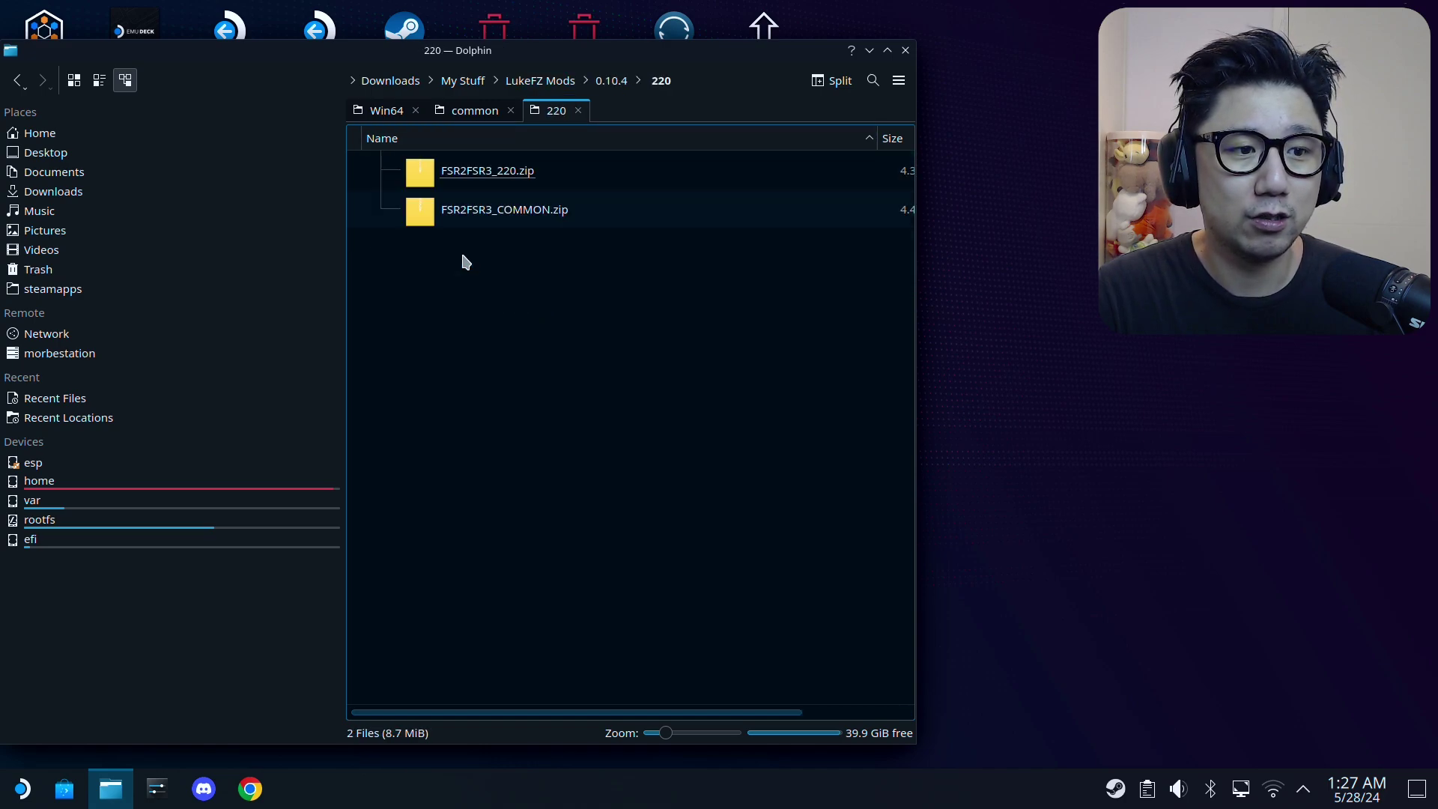
pyautogui.click(368, 113)
pyautogui.click(556, 111)
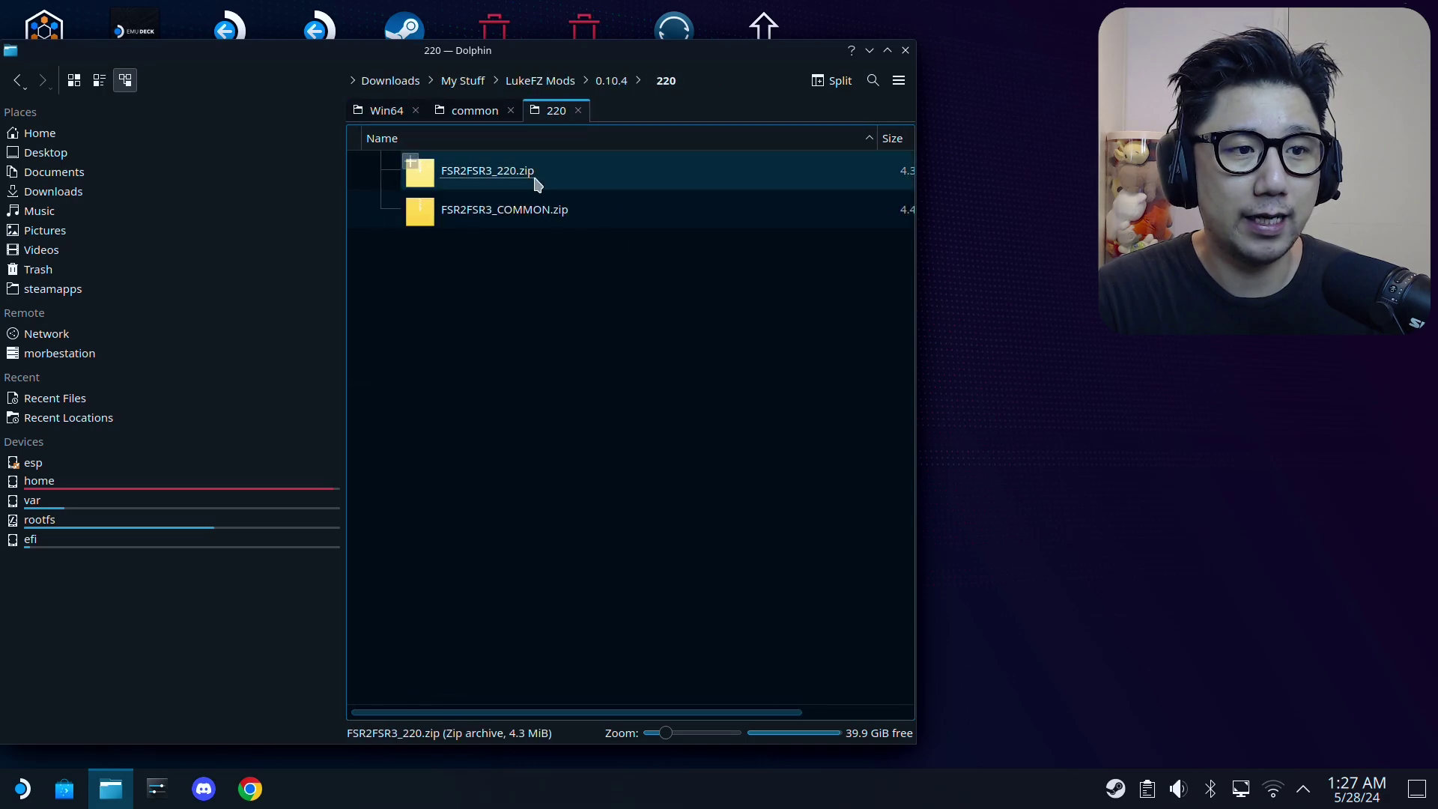
# Extract FSR2FSR3.asi from FSR2FSR3_220.zip into Bellwright's Win64 folder, overwriting the existing file, and close the archive.
pyautogui.doubleClick(536, 184)
pyautogui.click(380, 111)
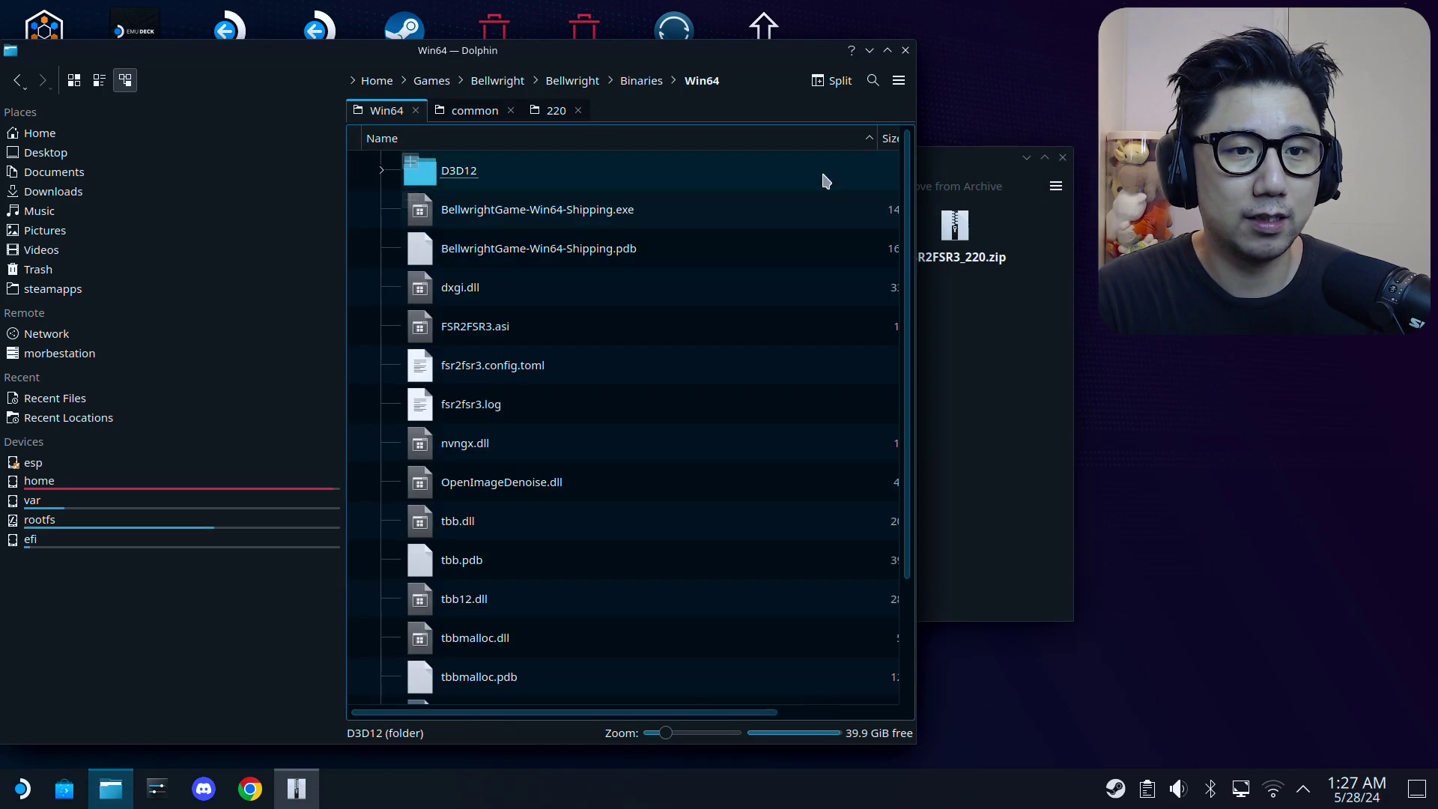
pyautogui.click(947, 153)
pyautogui.moveTo(554, 153); pyautogui.dragTo(787, 154)
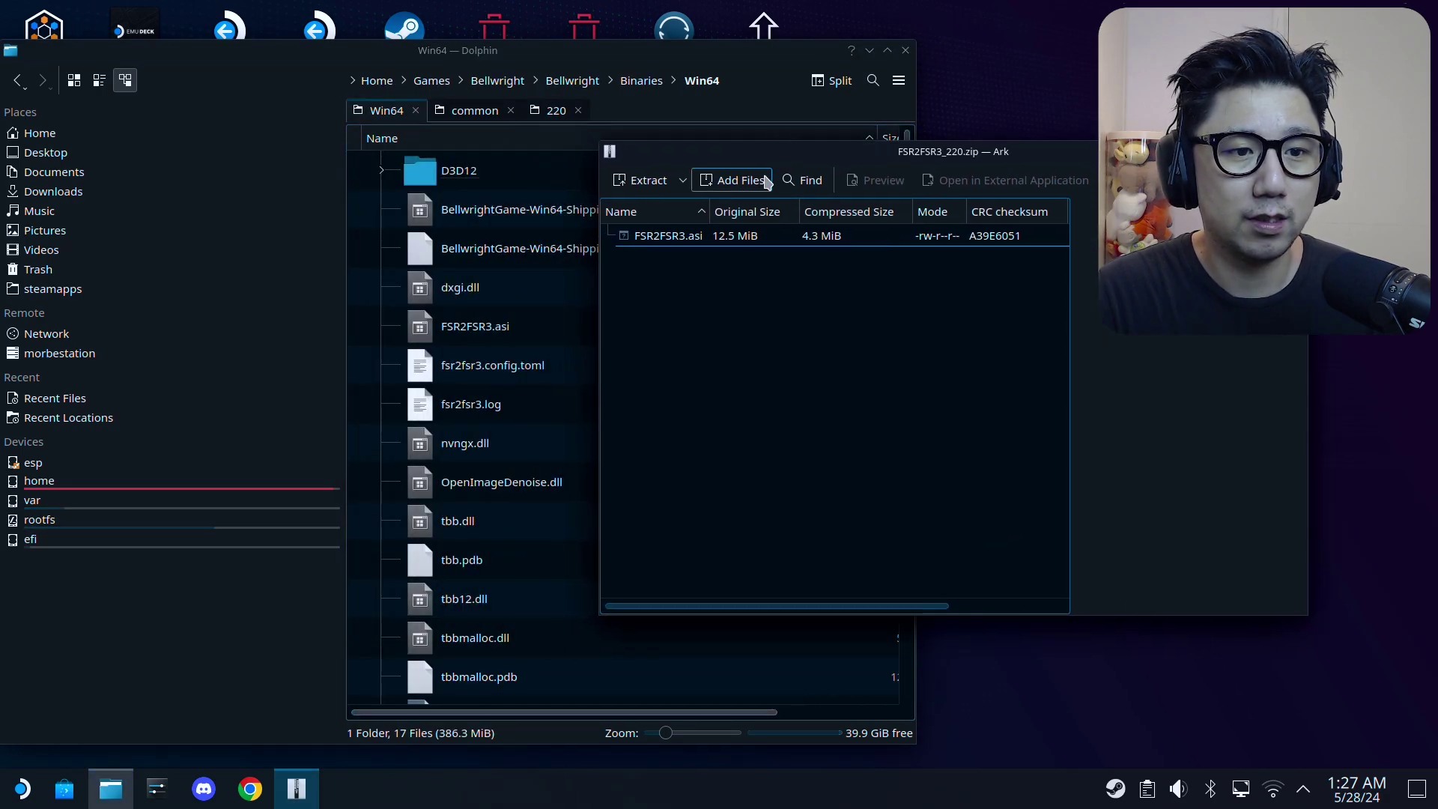
pyautogui.moveTo(683, 238); pyautogui.dragTo(397, 390)
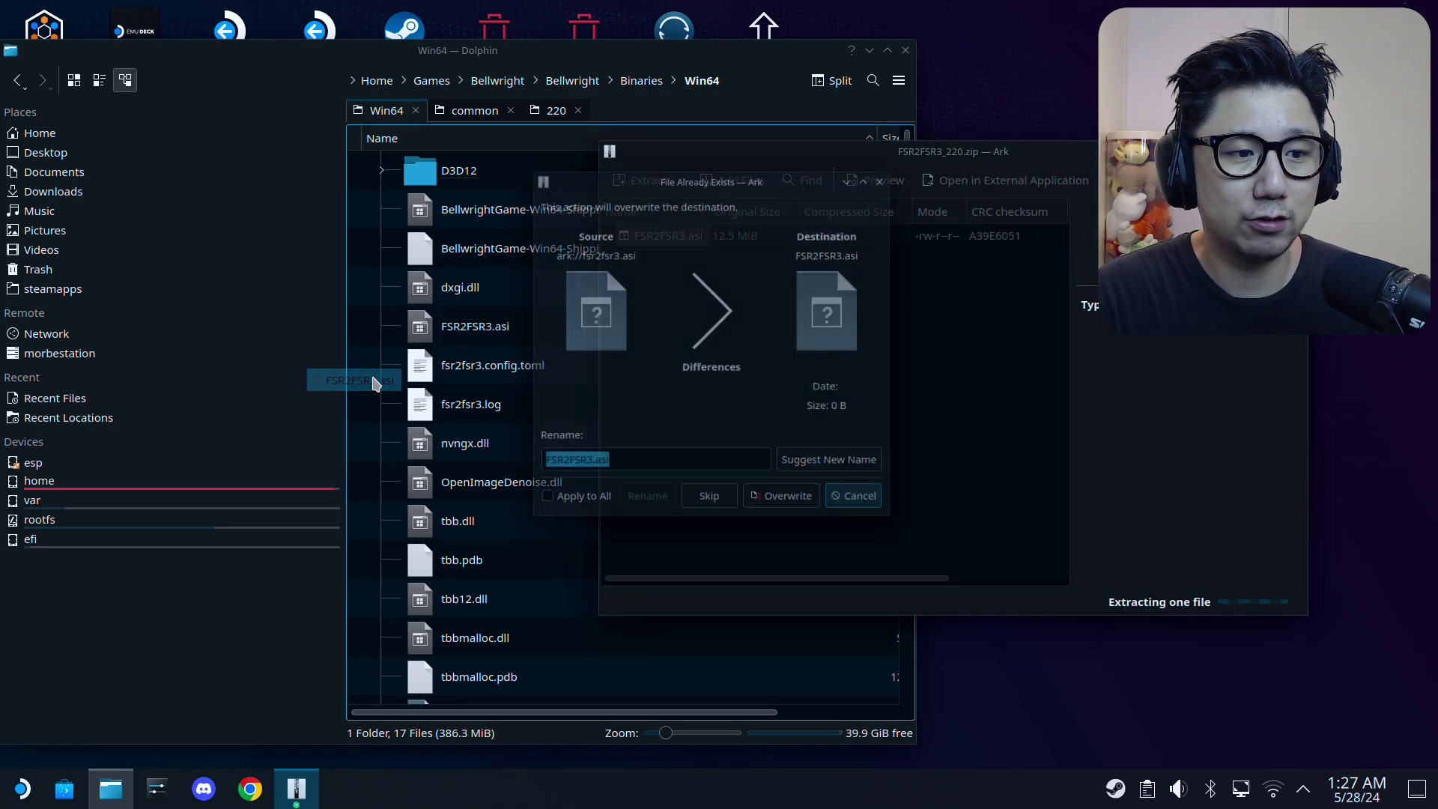
pyautogui.click(787, 509)
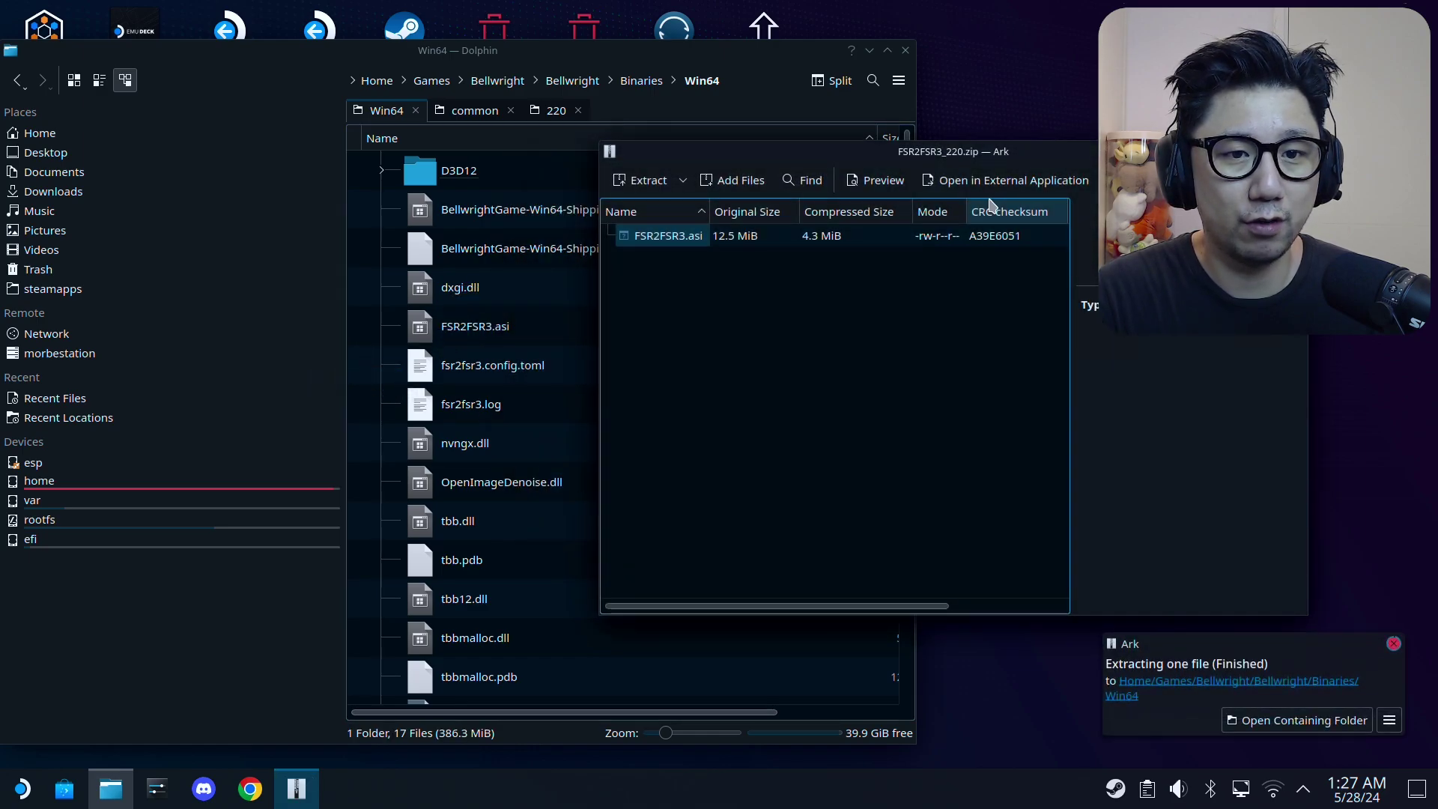
pyautogui.click(1088, 159)
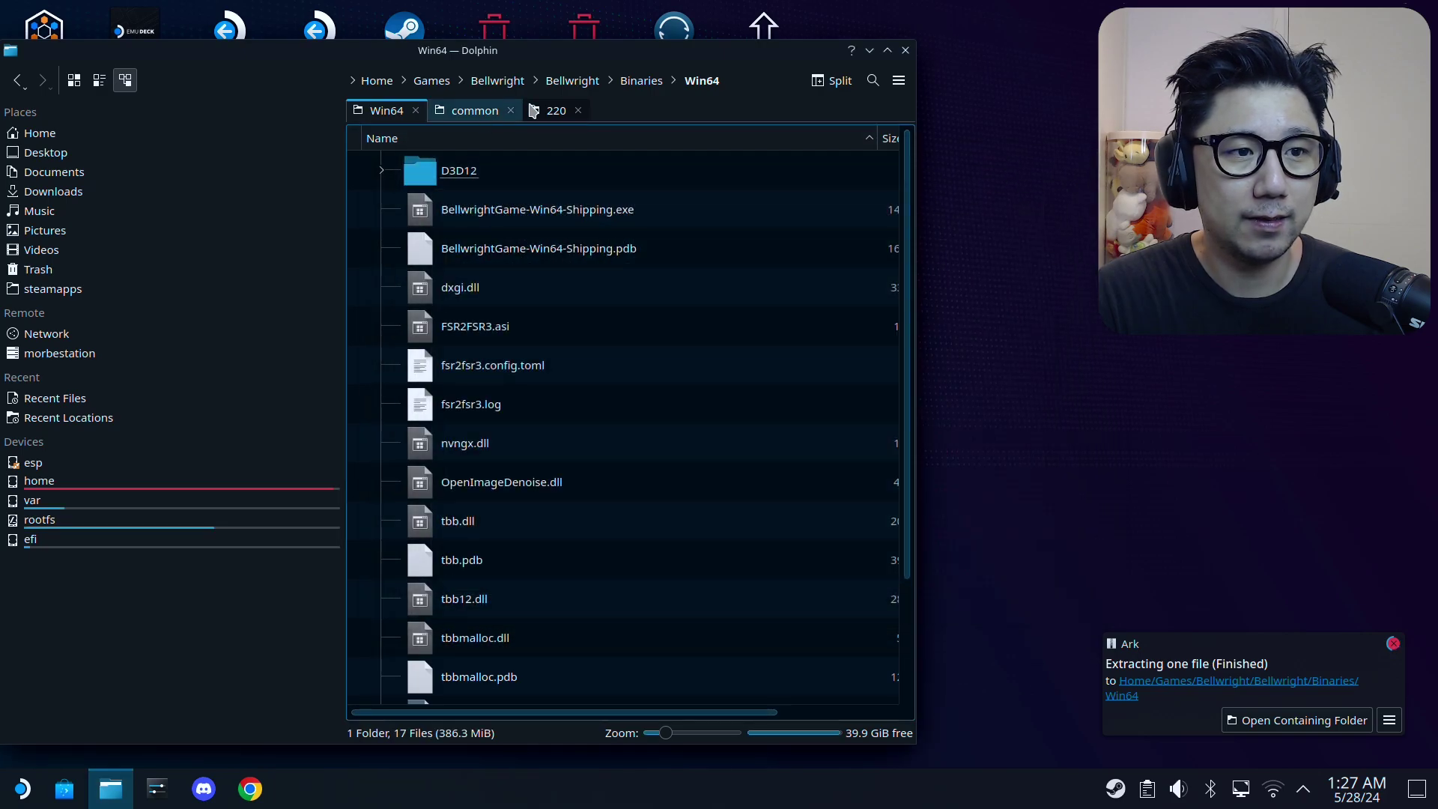
# Extract winmm.dll and winmm.ini from FSR2FSR3_COMMON.zip into Bellwright's Win64 folder.
pyautogui.click(554, 110)
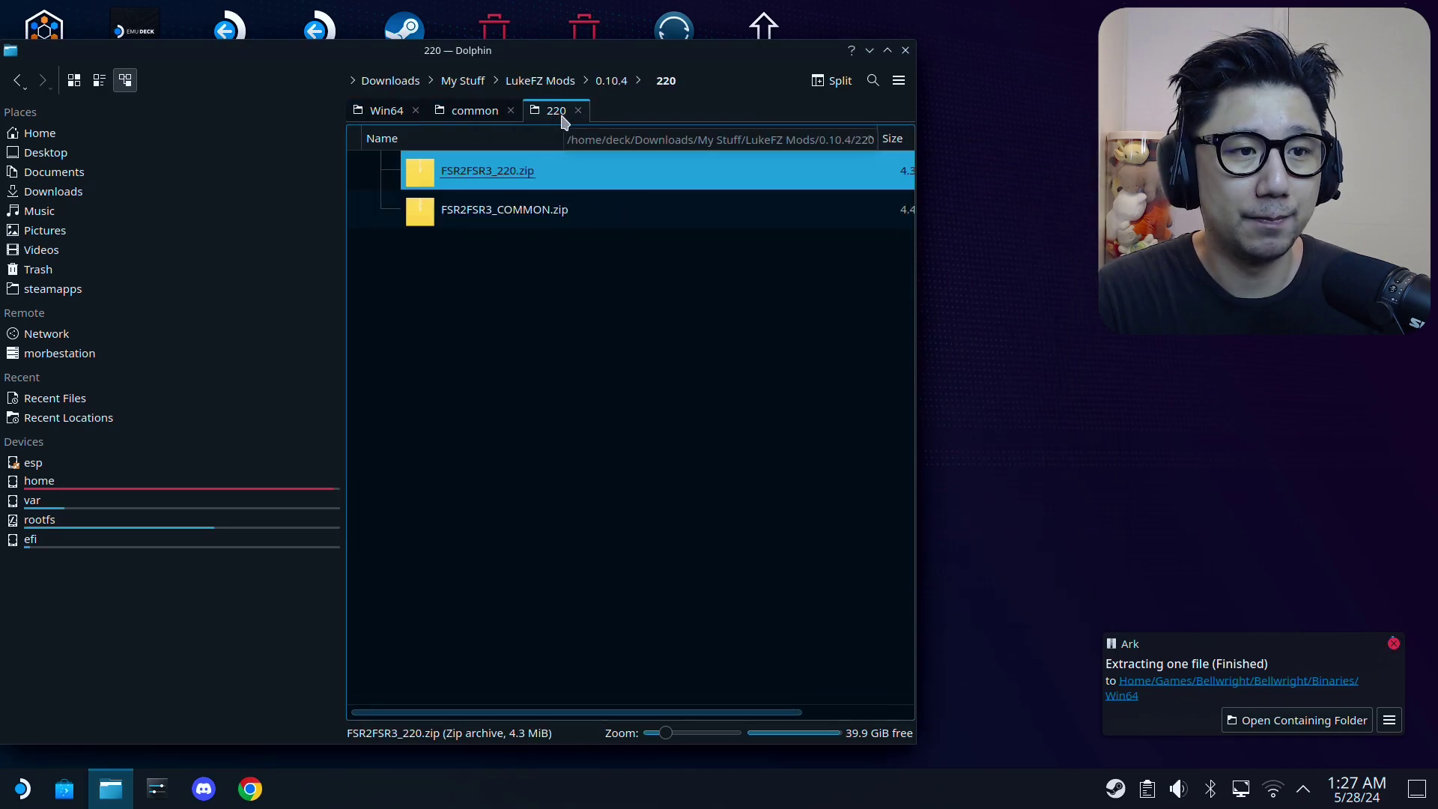
pyautogui.doubleClick(514, 215)
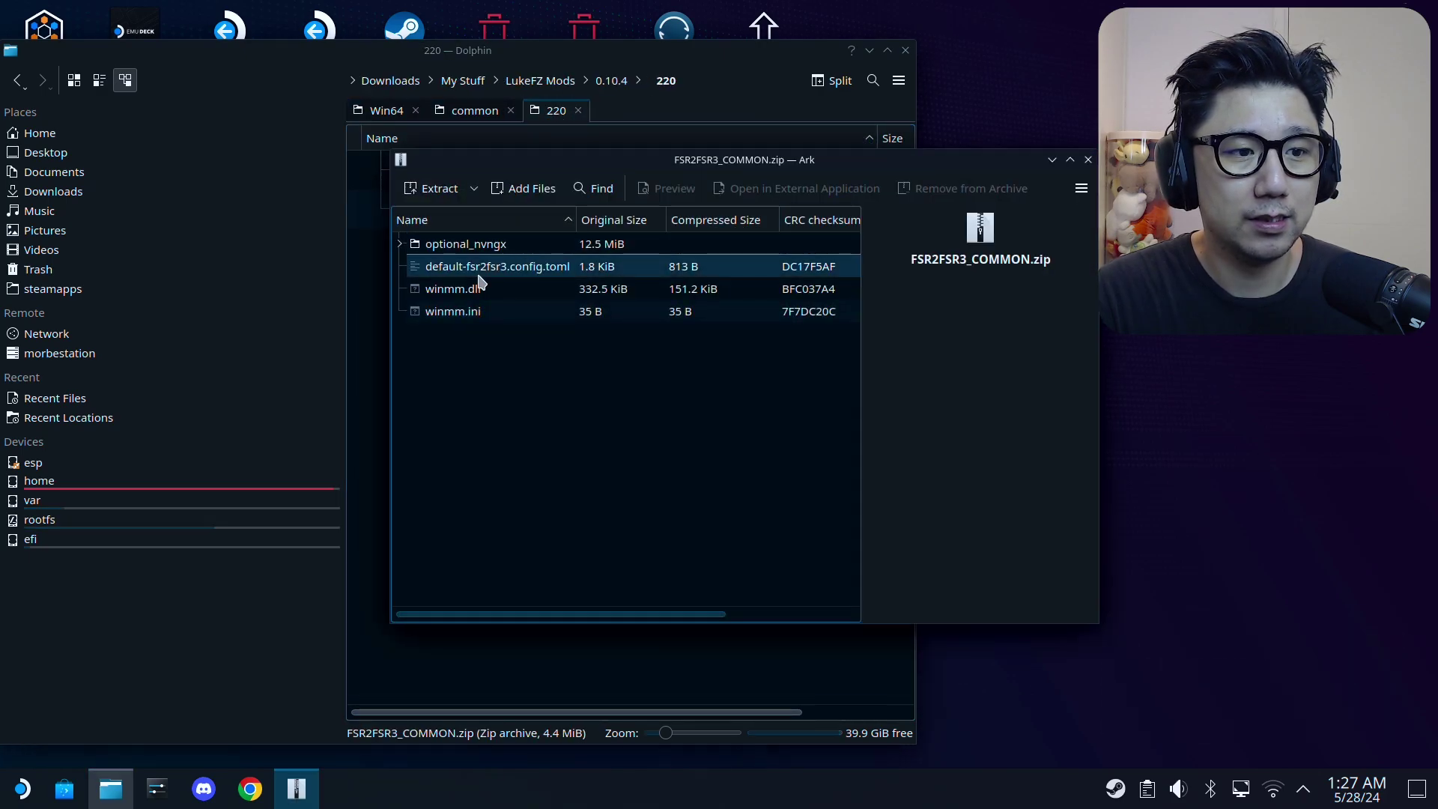
pyautogui.click(384, 119)
pyautogui.click(936, 404)
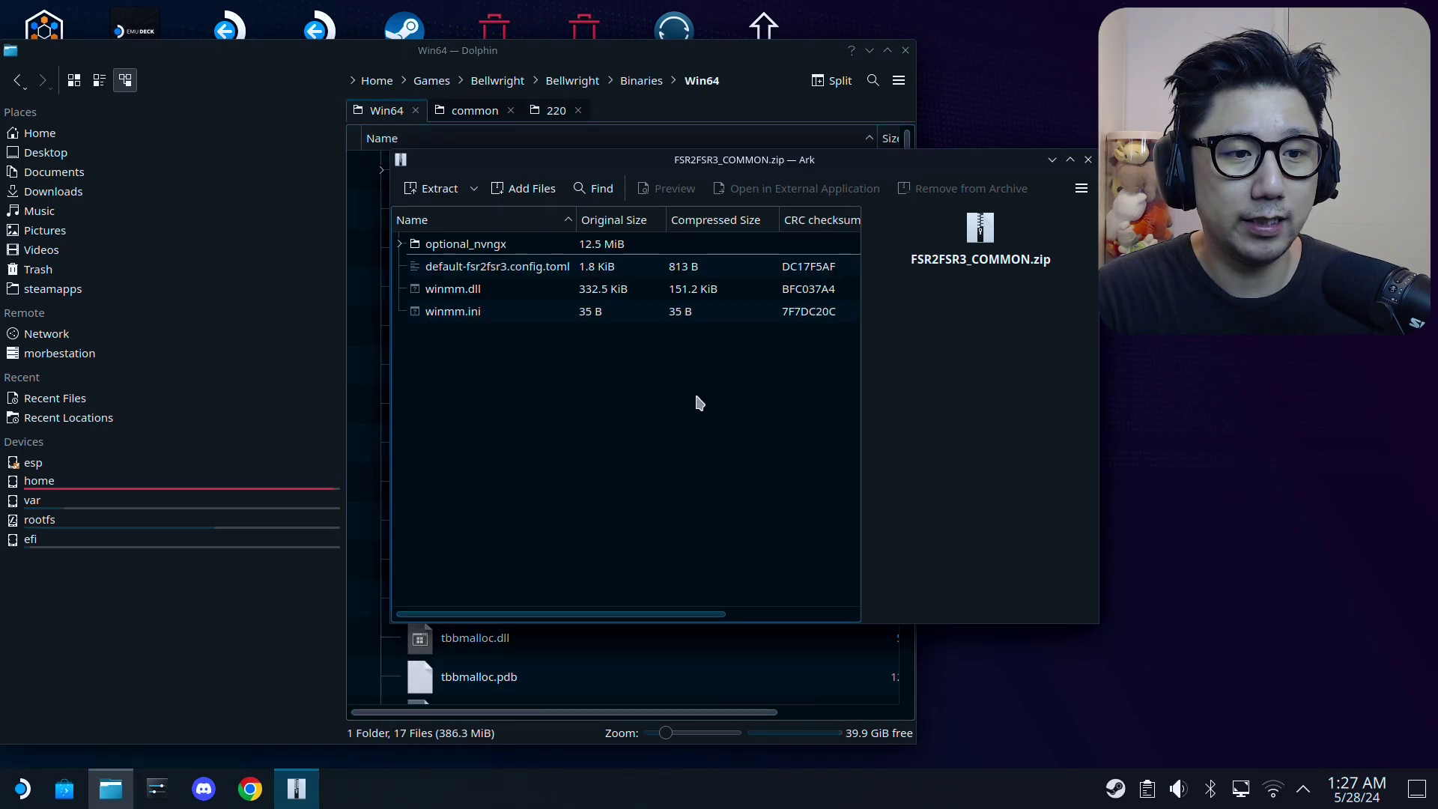
pyautogui.moveTo(667, 161); pyautogui.dragTo(914, 170)
pyautogui.moveTo(749, 386); pyautogui.dragTo(696, 309)
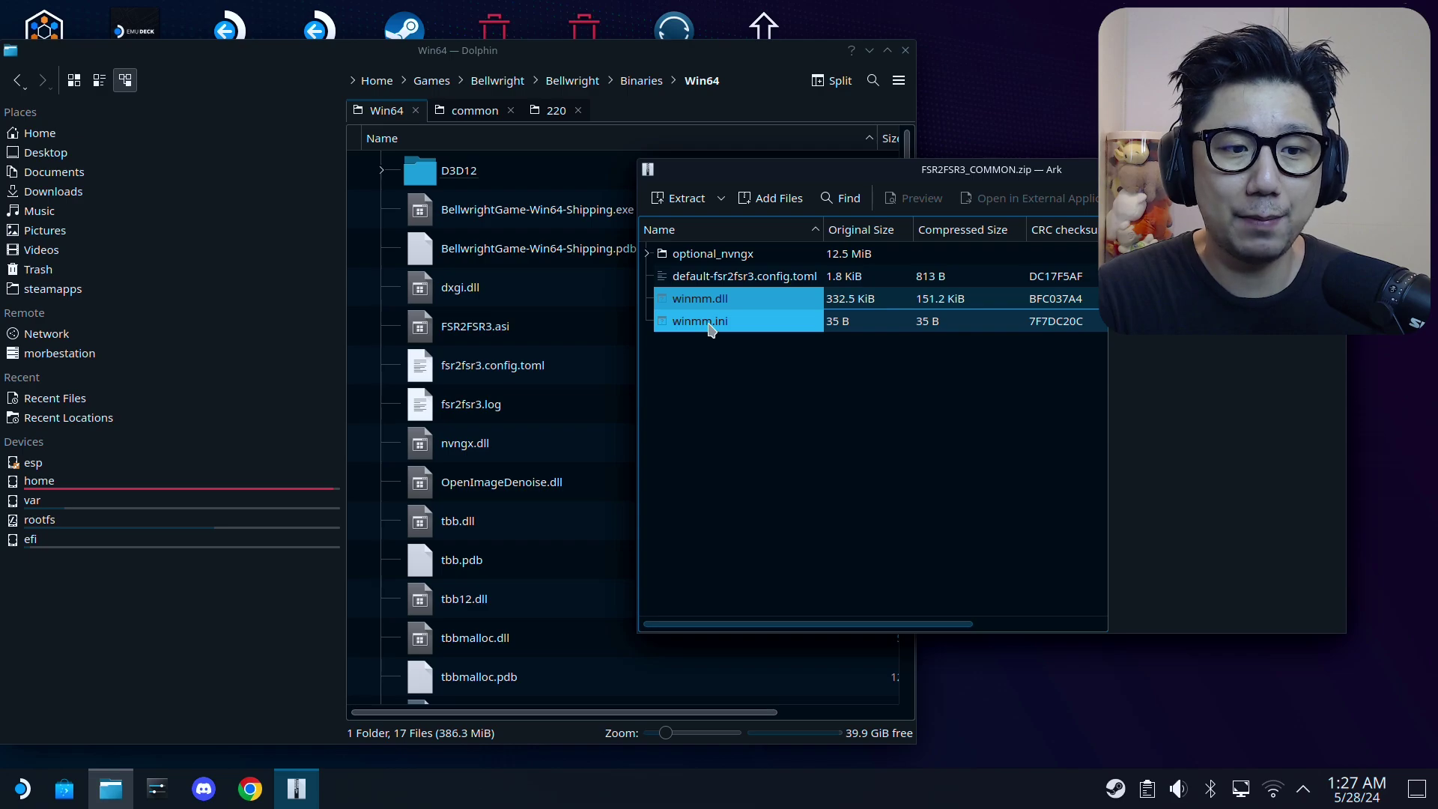
pyautogui.moveTo(711, 329); pyautogui.dragTo(376, 395)
pyautogui.click(578, 499)
pyautogui.click(760, 499)
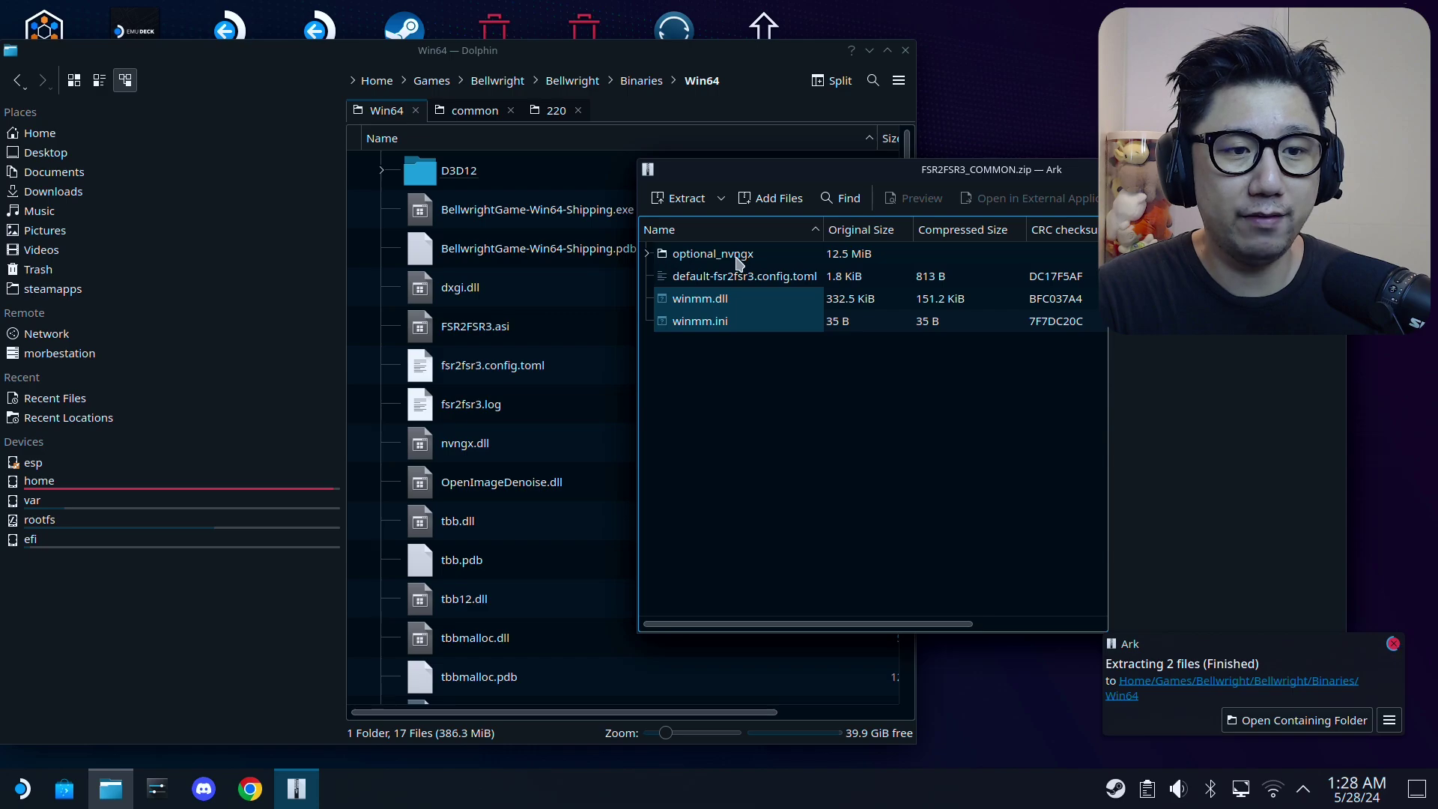
# Extract nvngx.dll from the archive's optional_nvngx folder into the Win64 folder, overwriting the existing file.
pyautogui.click(646, 253)
pyautogui.click(671, 253)
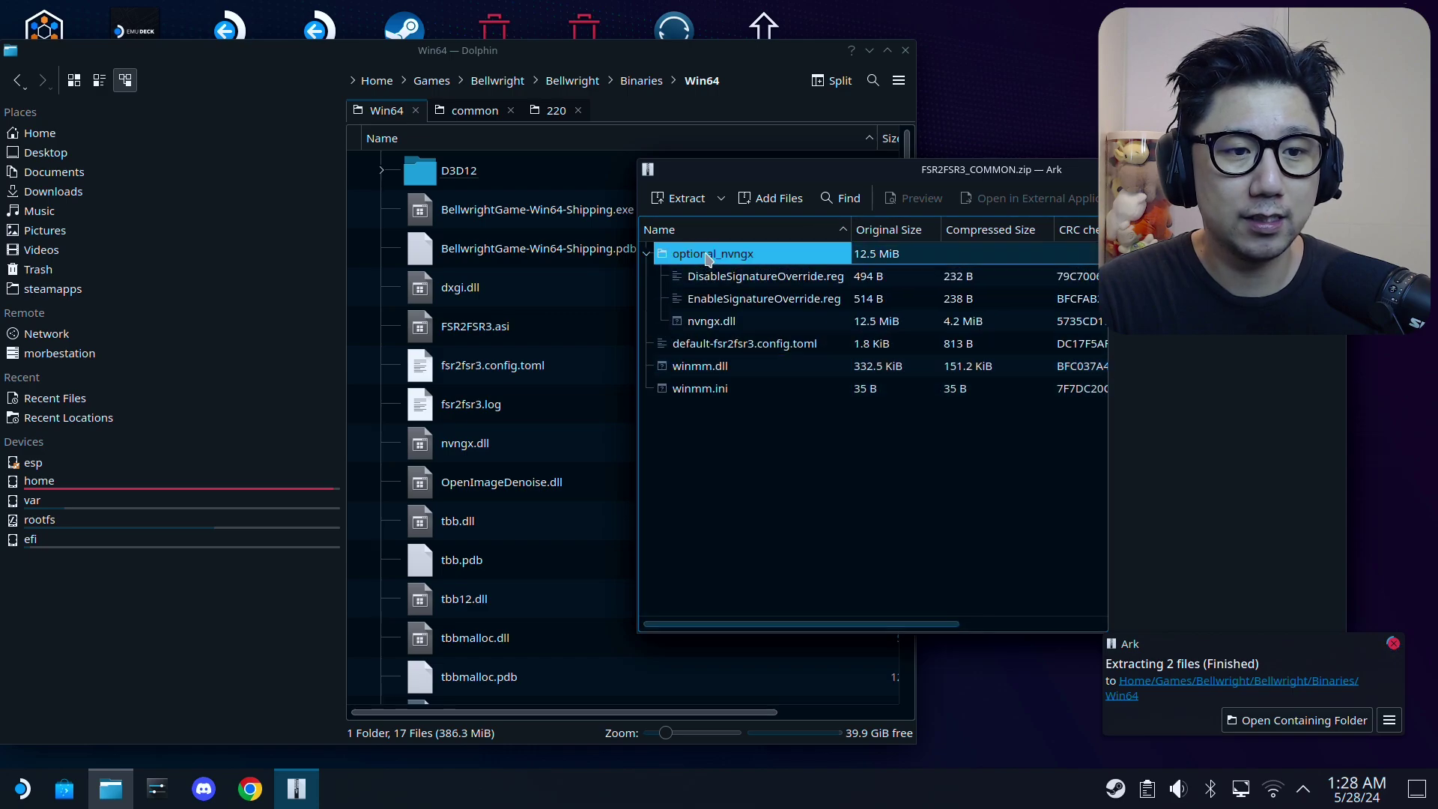
pyautogui.click(716, 318)
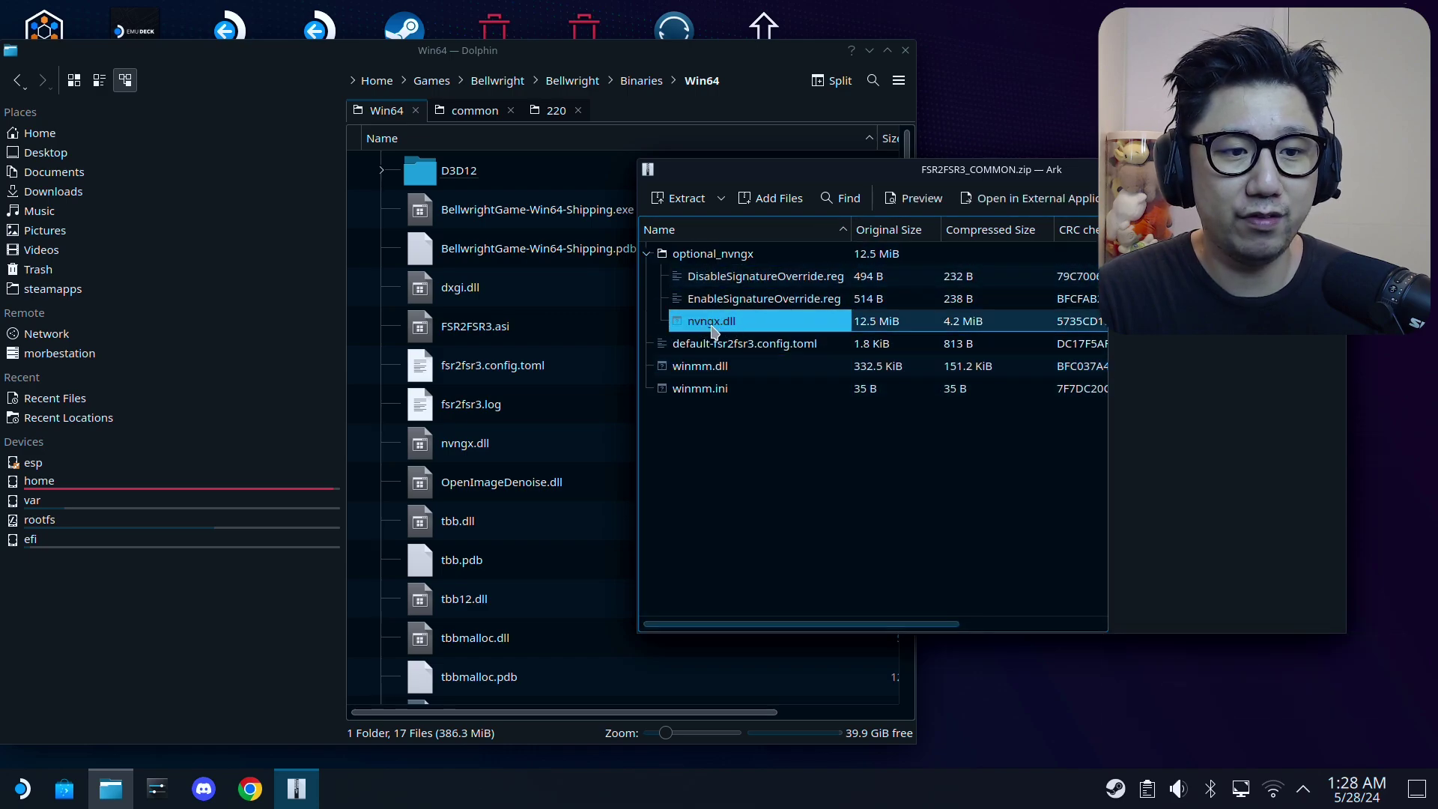
pyautogui.moveTo(730, 332); pyautogui.dragTo(375, 408)
pyautogui.click(790, 509)
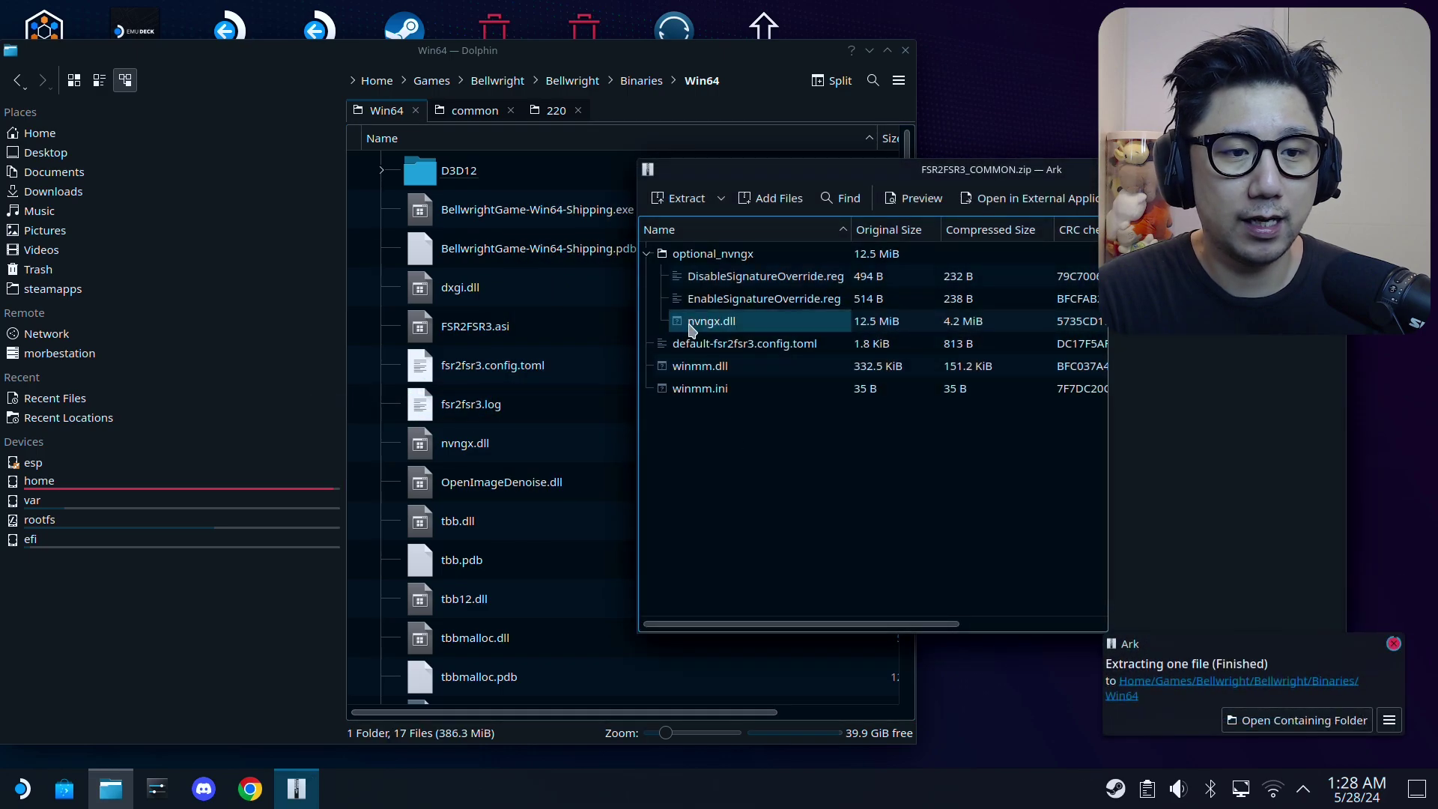
# Extract EnableSignatureOverride.reg from the optional_nvngx folder into Downloads, overwriting the existing copy, and close the archive.
pyautogui.click(738, 300)
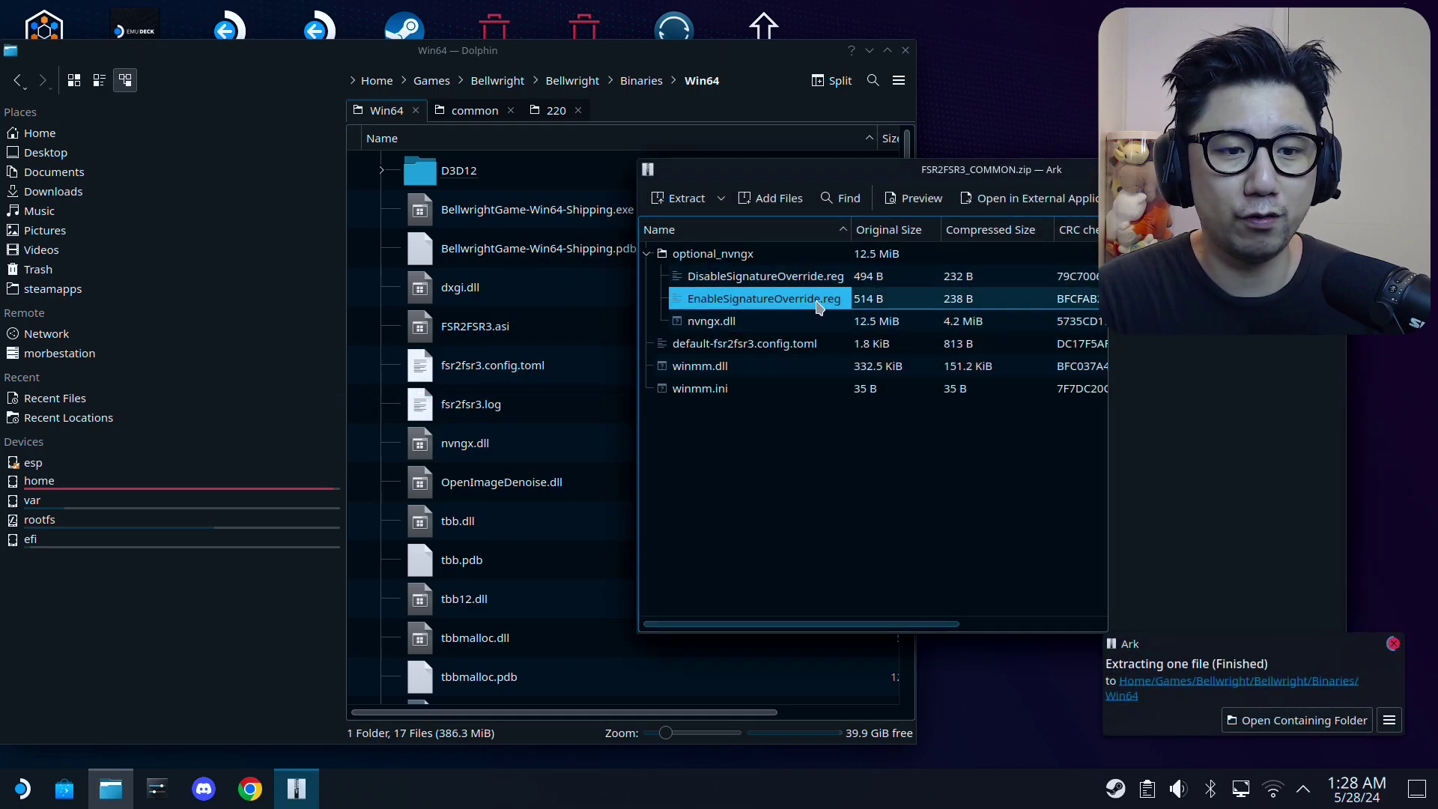
pyautogui.moveTo(818, 307); pyautogui.dragTo(67, 195)
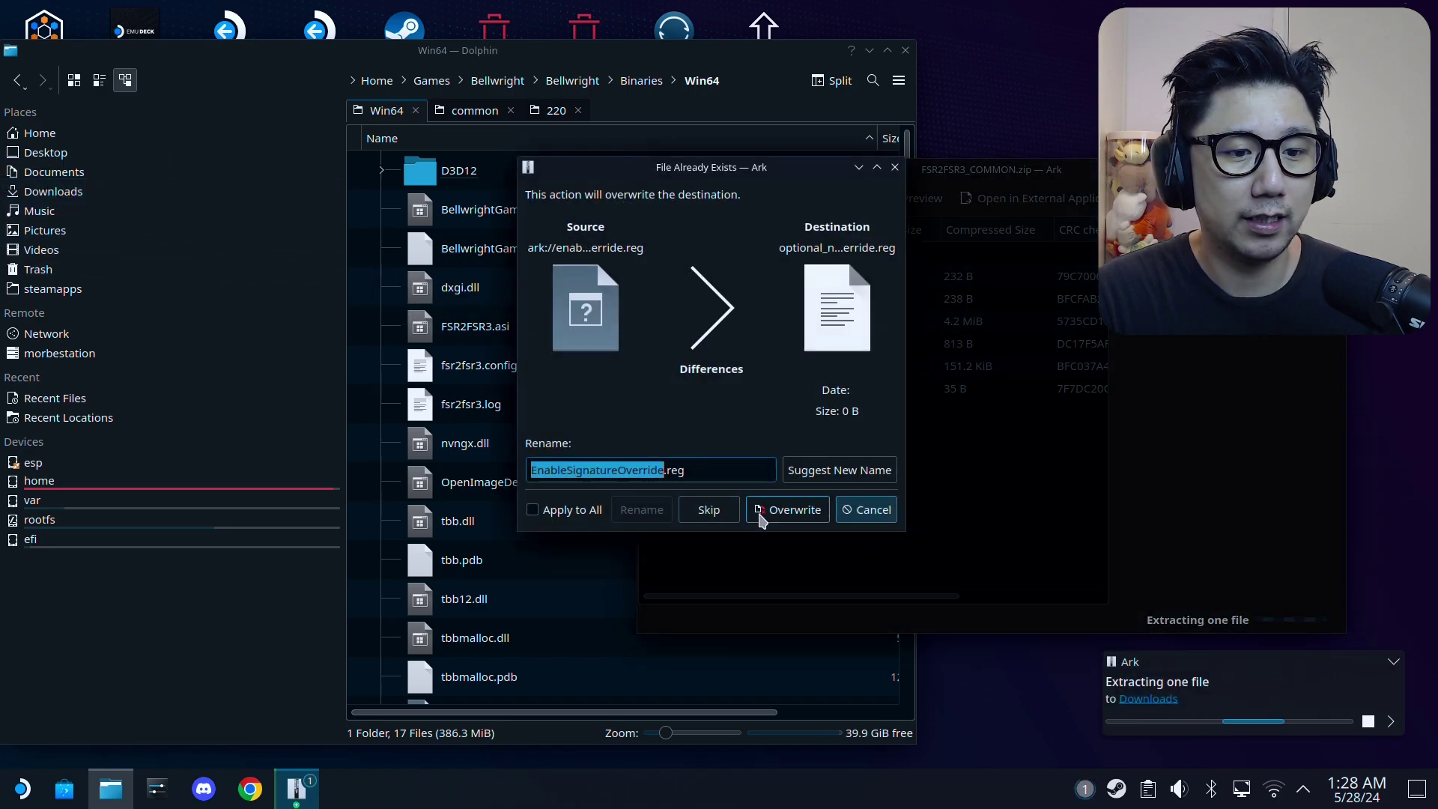
pyautogui.click(792, 511)
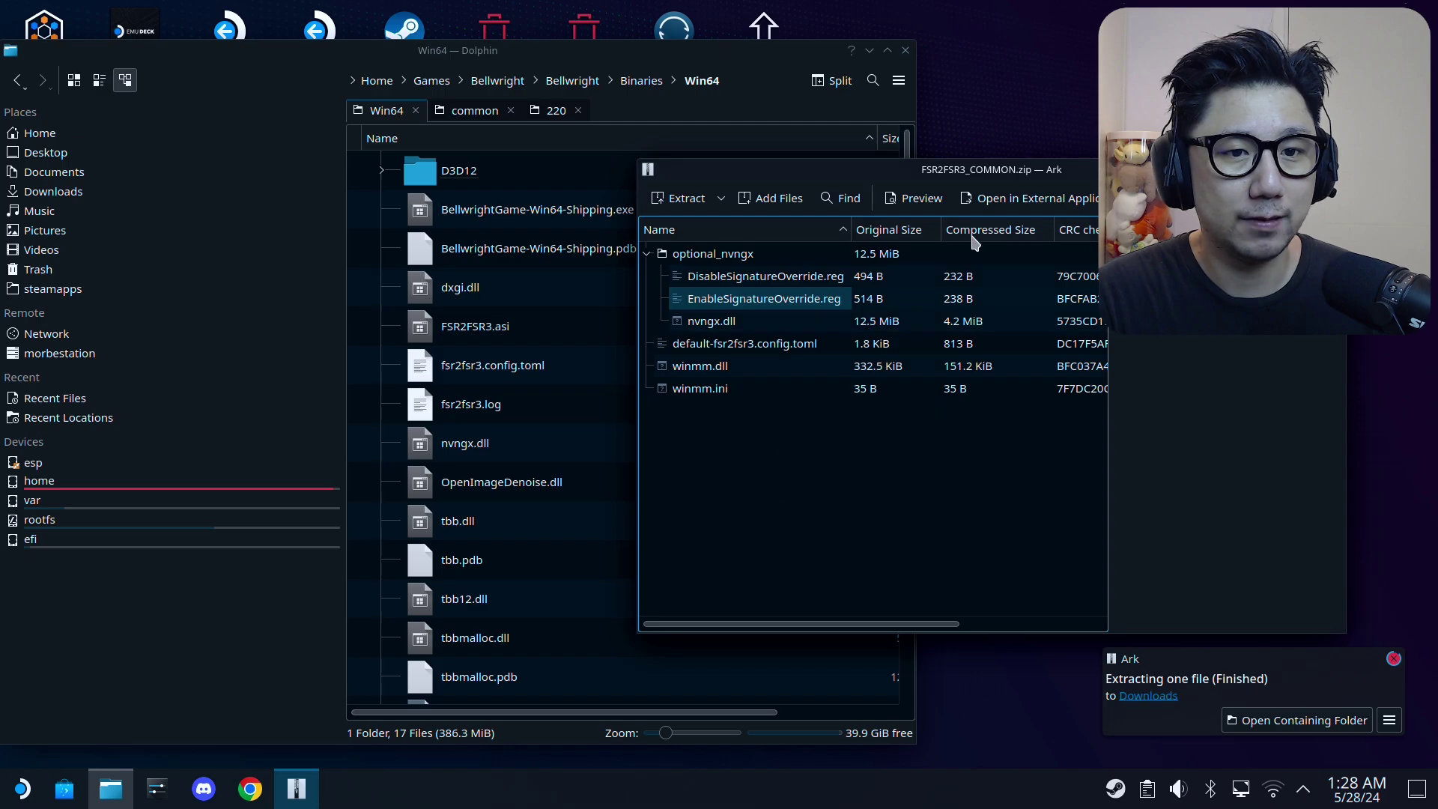
pyautogui.moveTo(1001, 168); pyautogui.dragTo(638, 170)
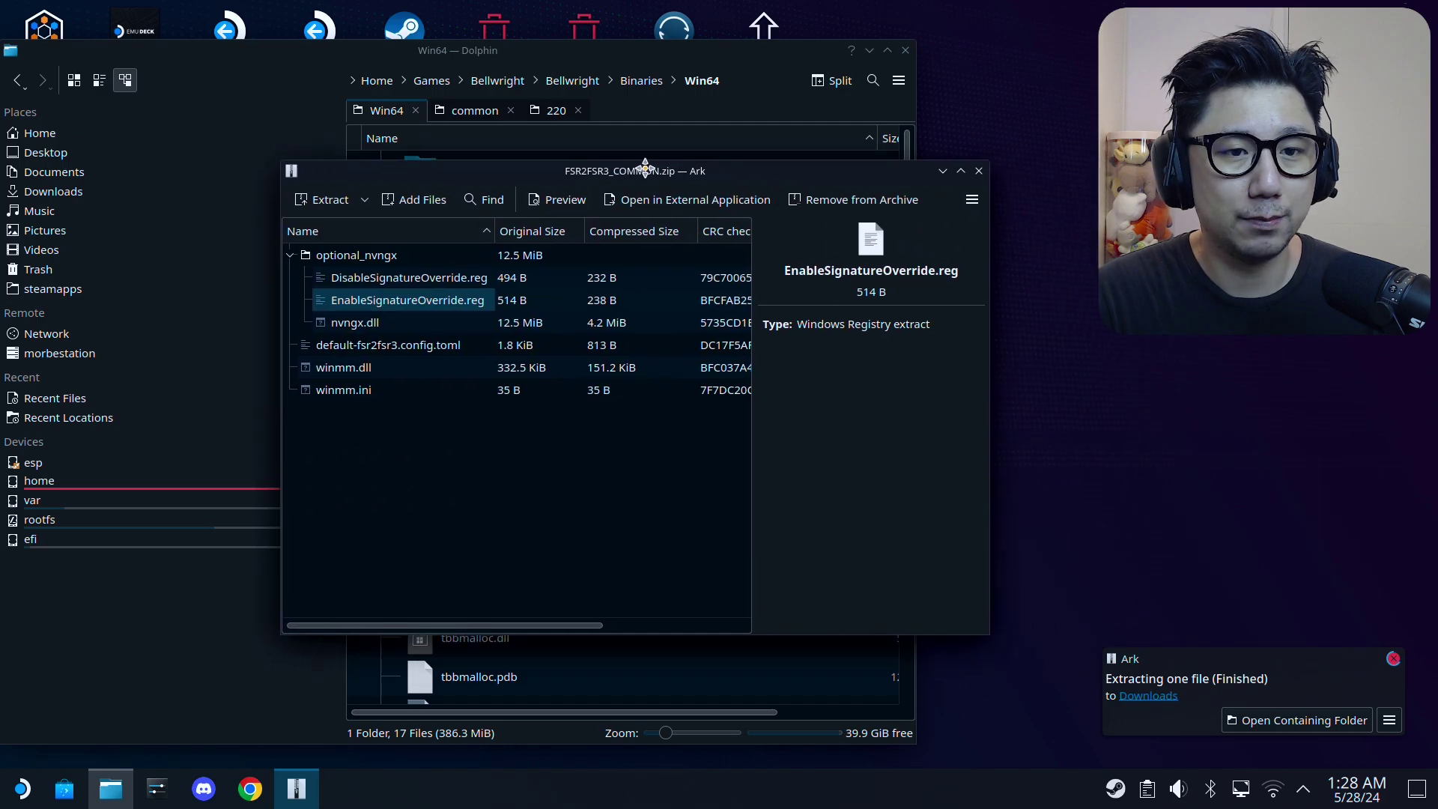
pyautogui.click(972, 171)
# Open the Discover software center and search for protontricks.
pyautogui.scroll(-2, 648, 491)
pyautogui.scroll(2, 645, 483)
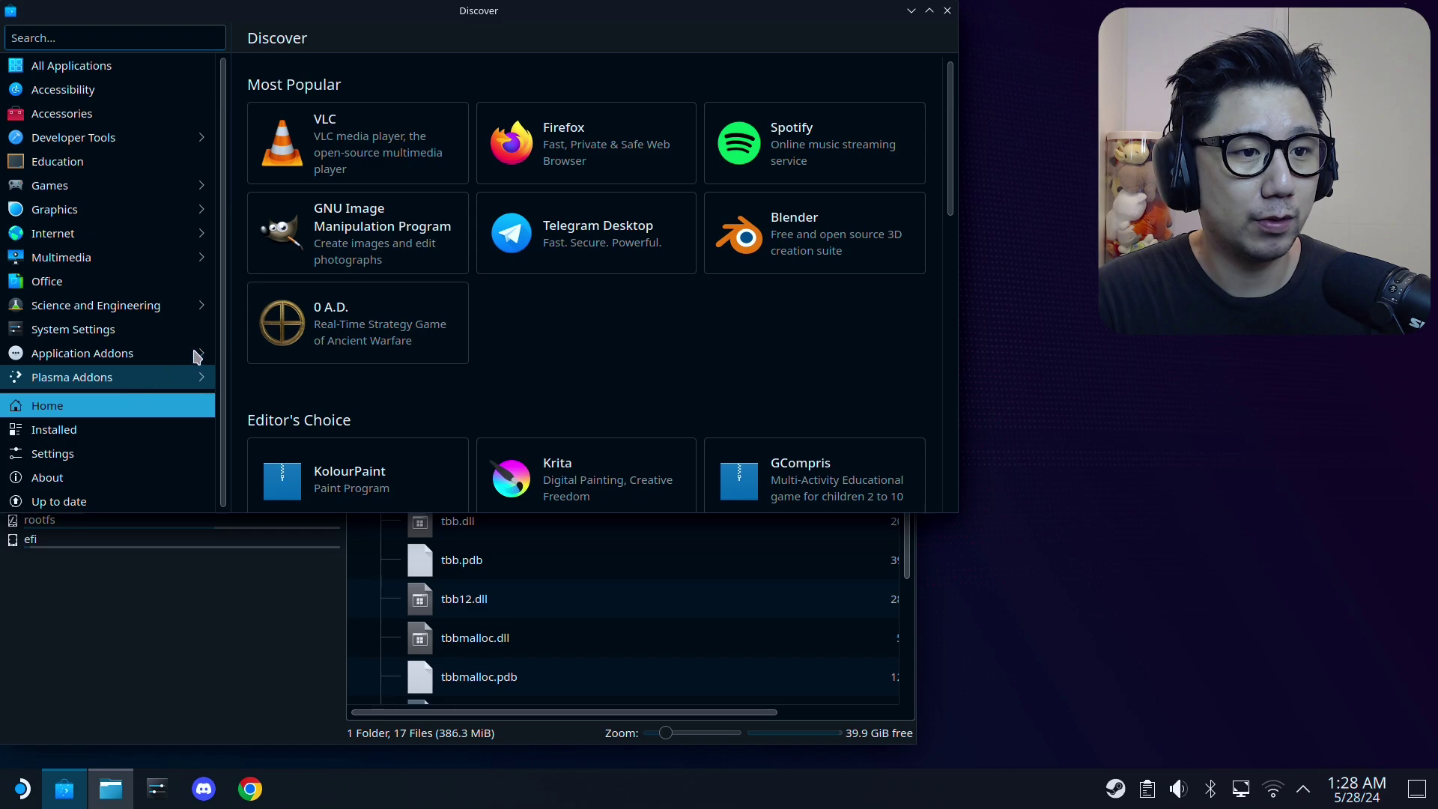
pyautogui.scroll(-5, 569, 360)
pyautogui.scroll(5, 614, 397)
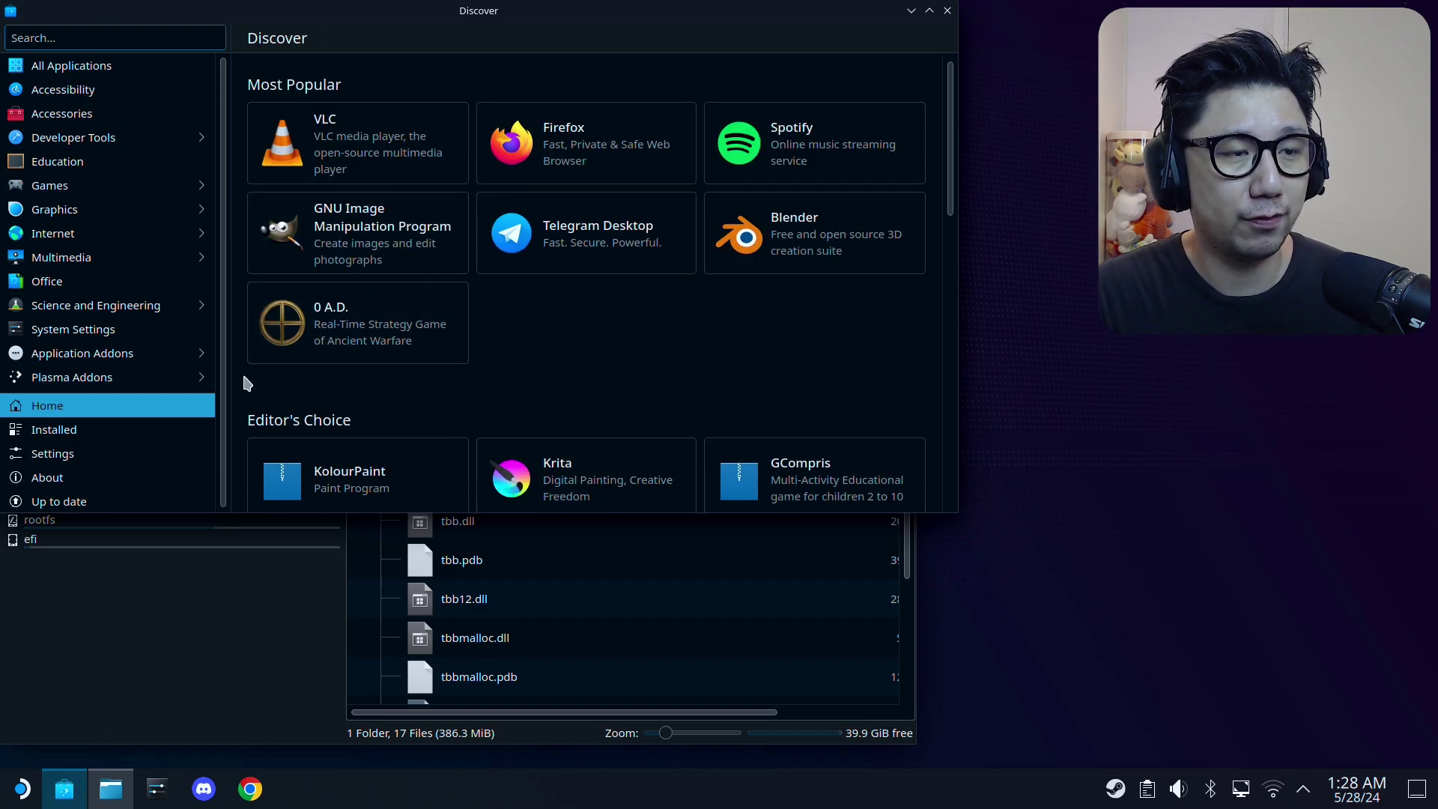
pyautogui.write('proo')
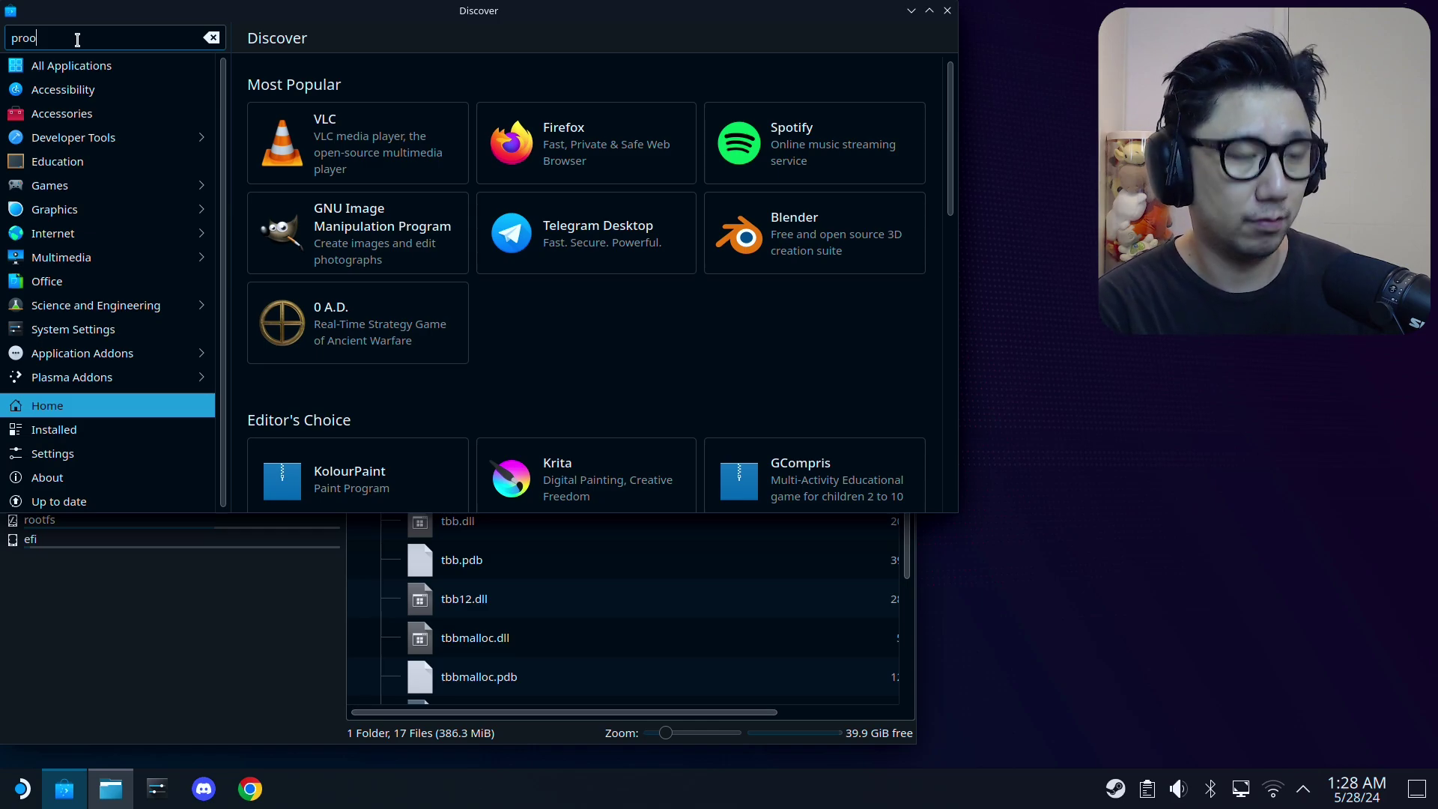
pyautogui.write('risft')
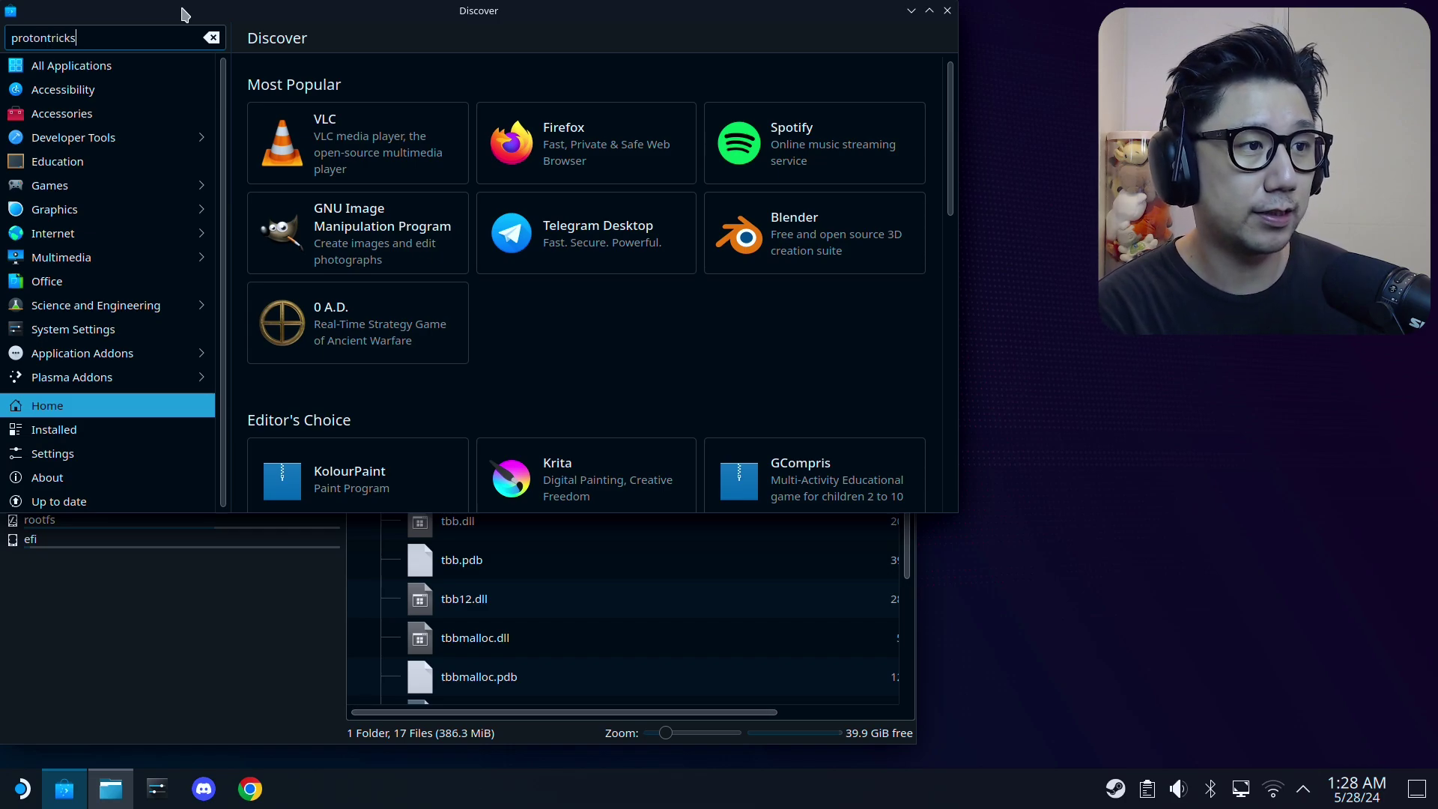
pyautogui.press('Return')
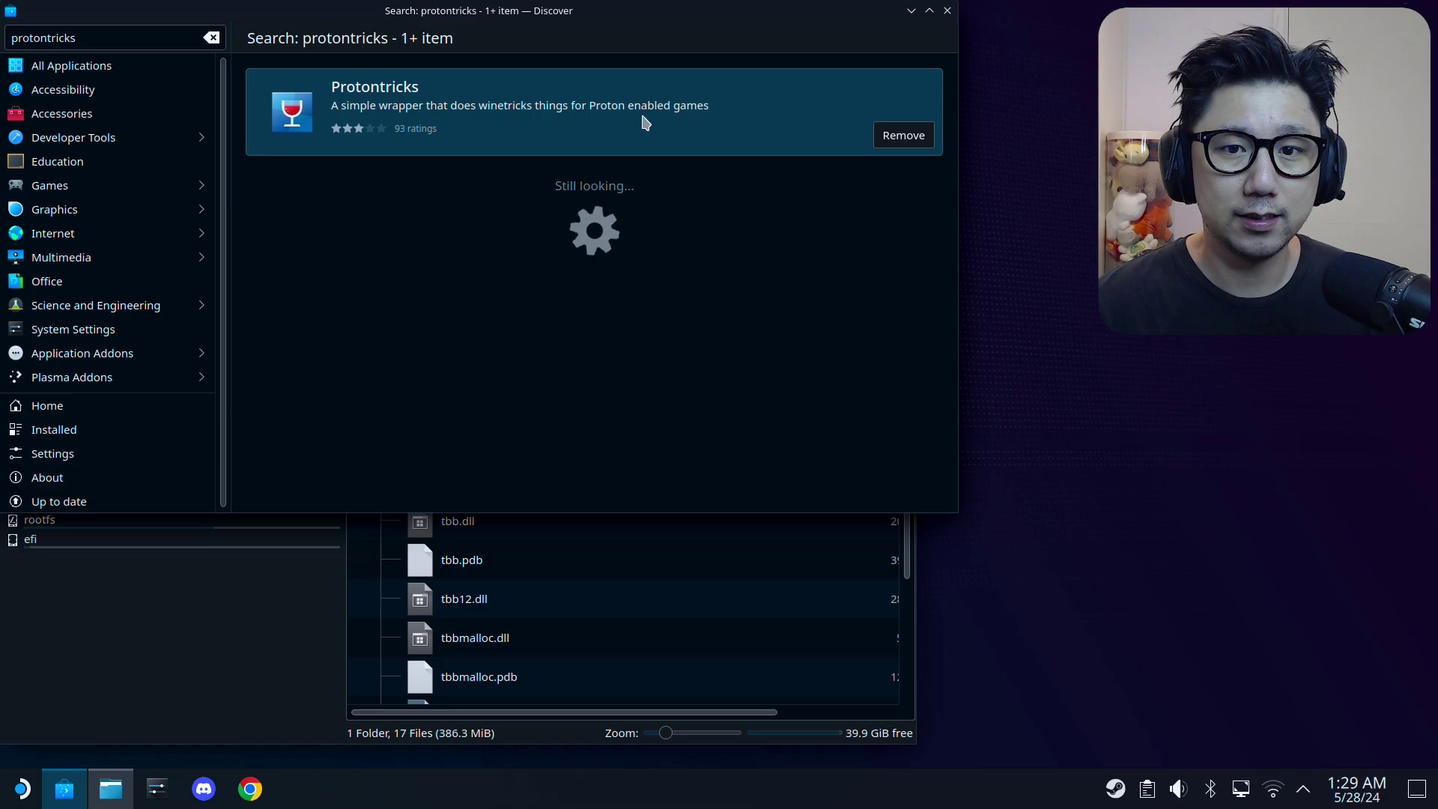
# Launch Protontricks from its Discover page and minimize the Discover window.
pyautogui.click(712, 127)
pyautogui.click(844, 39)
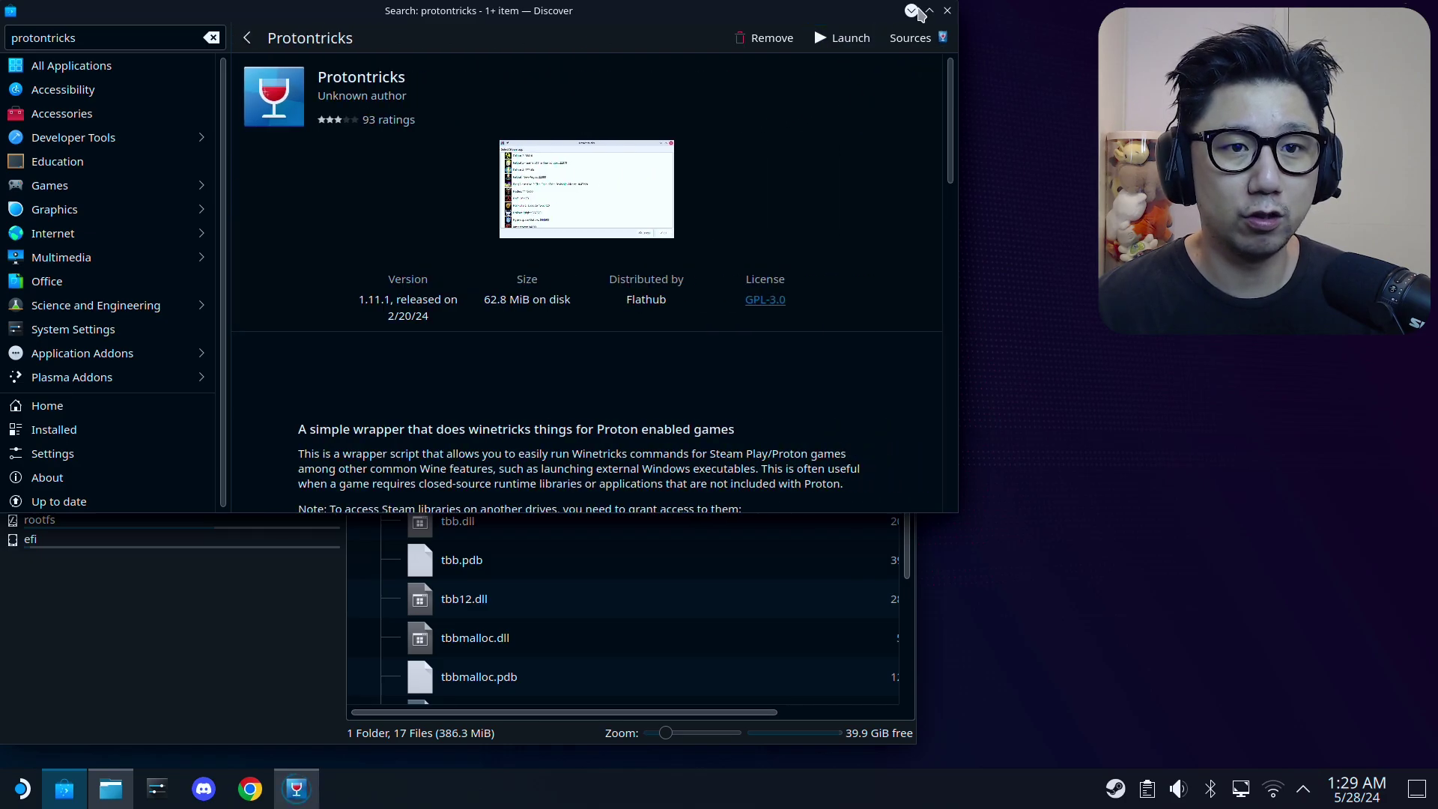
pyautogui.click(911, 10)
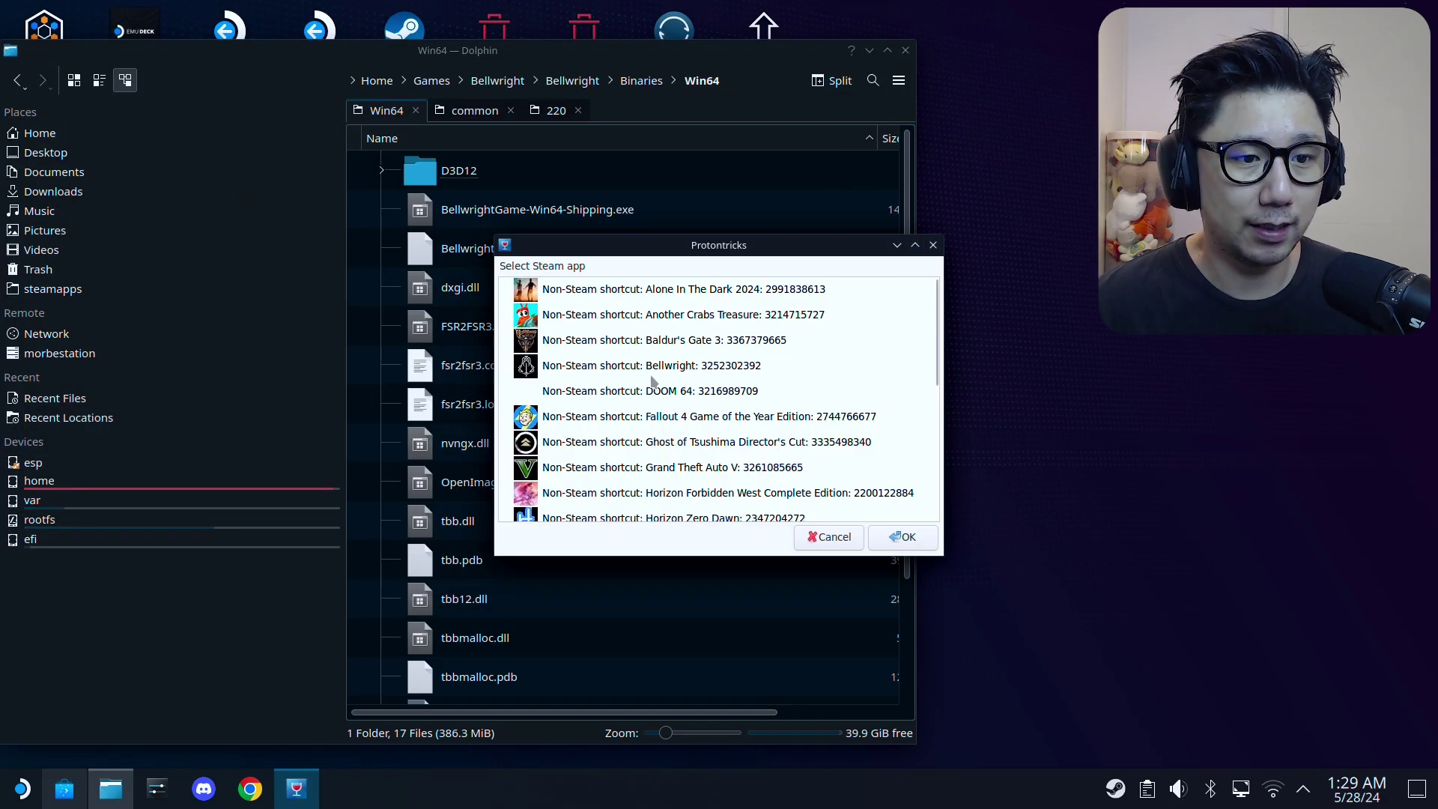
# Select the Bellwright non-Steam shortcut in Protontricks, use the default wineprefix and run regedit.
pyautogui.click(542, 367)
pyautogui.doubleClick(663, 367)
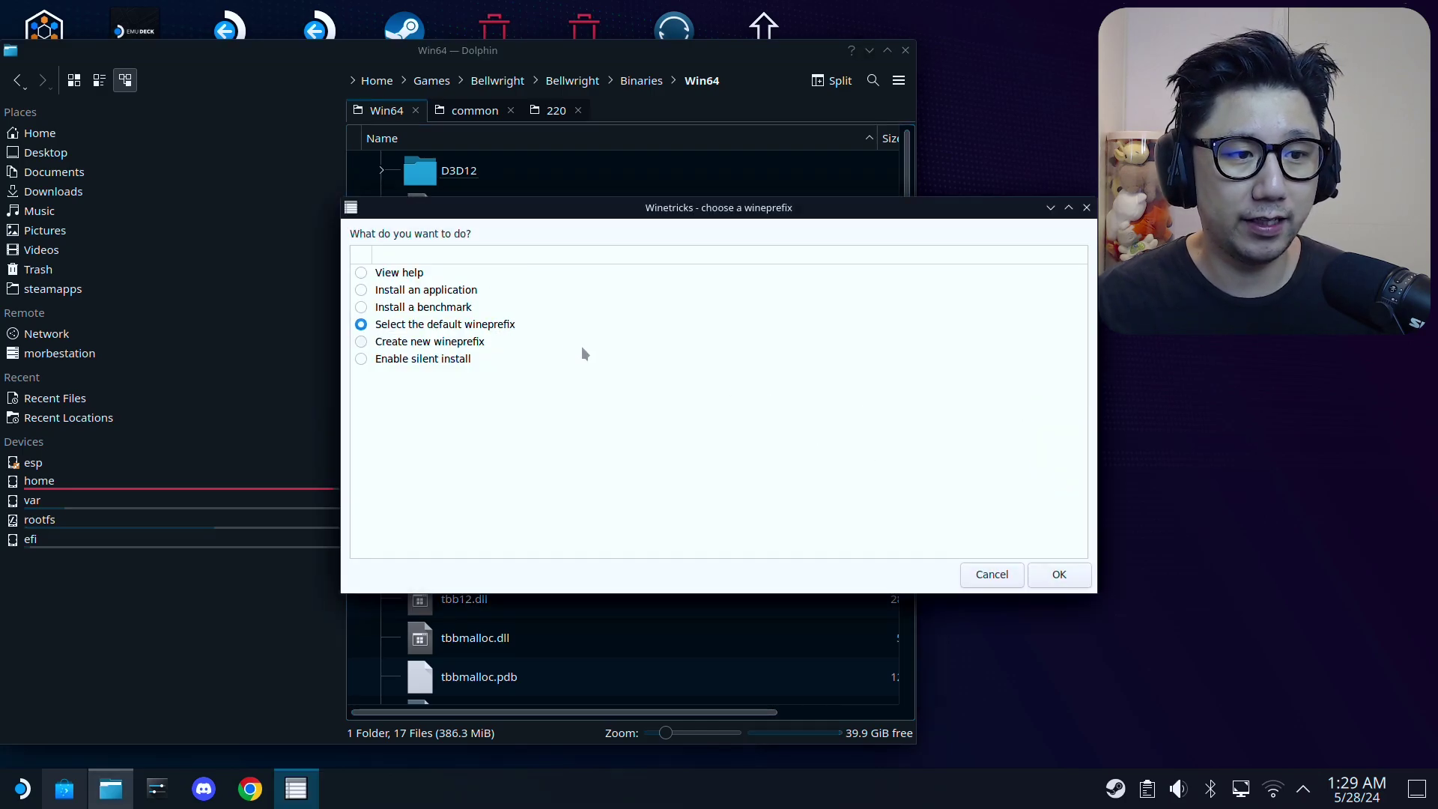
pyautogui.click(1059, 574)
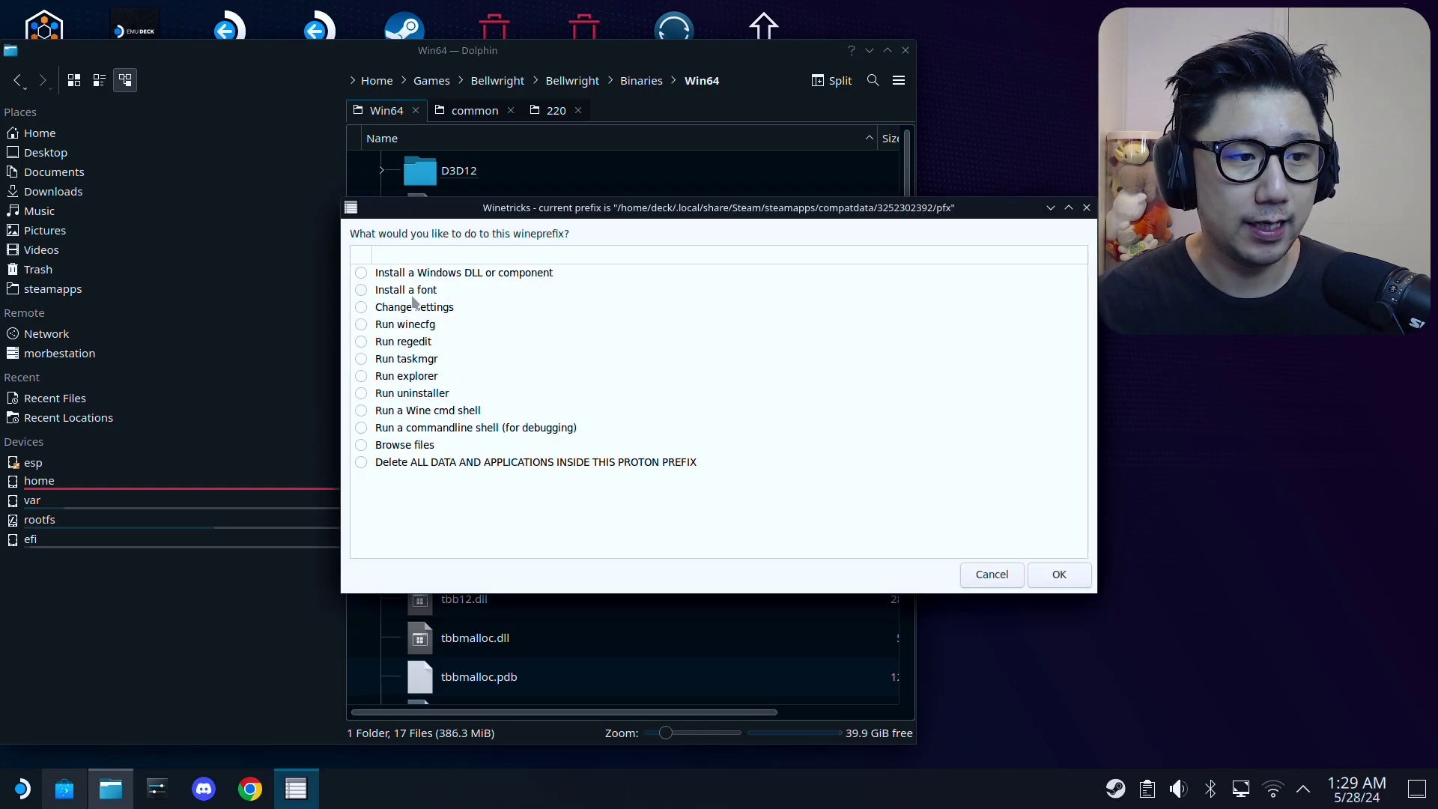
pyautogui.click(403, 343)
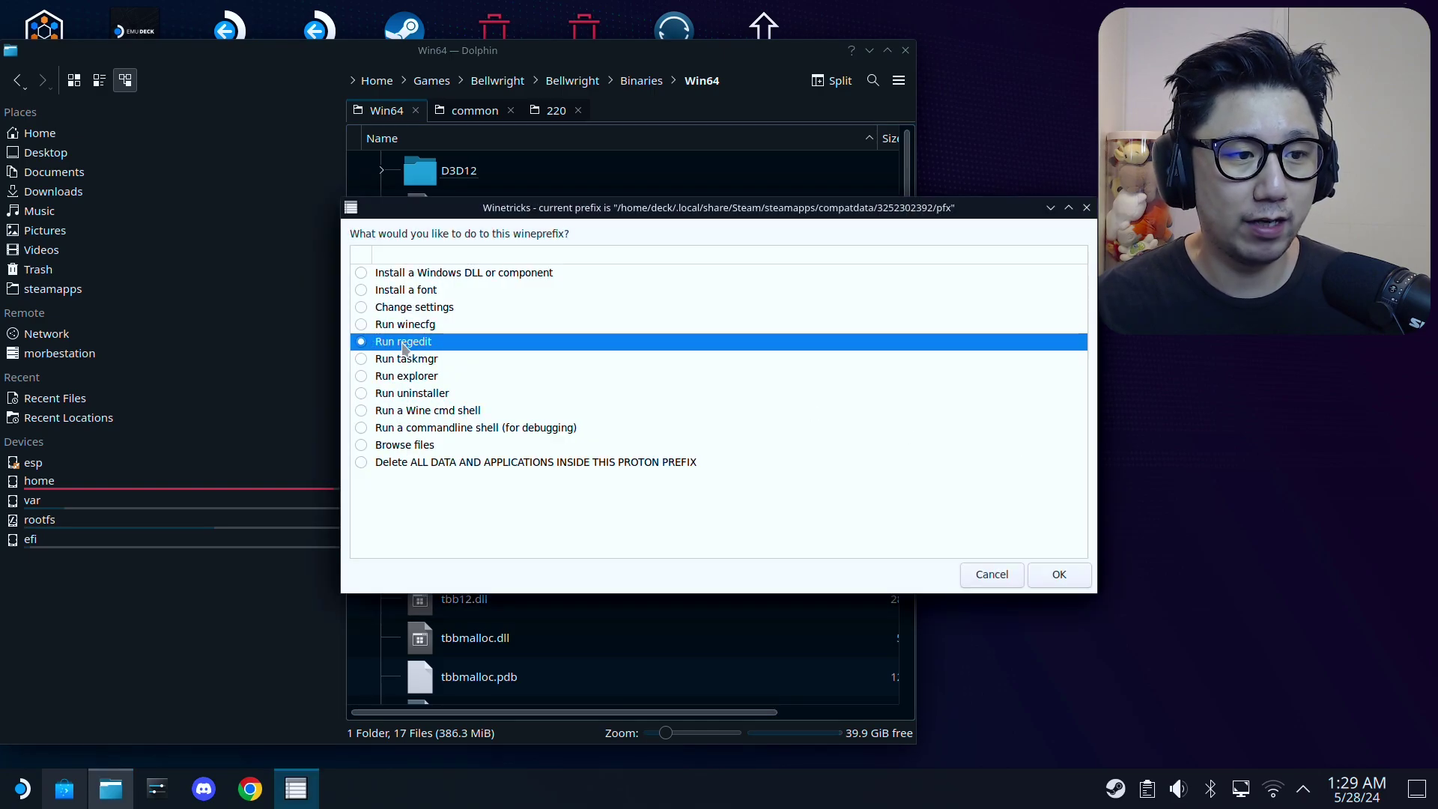
pyautogui.click(1058, 577)
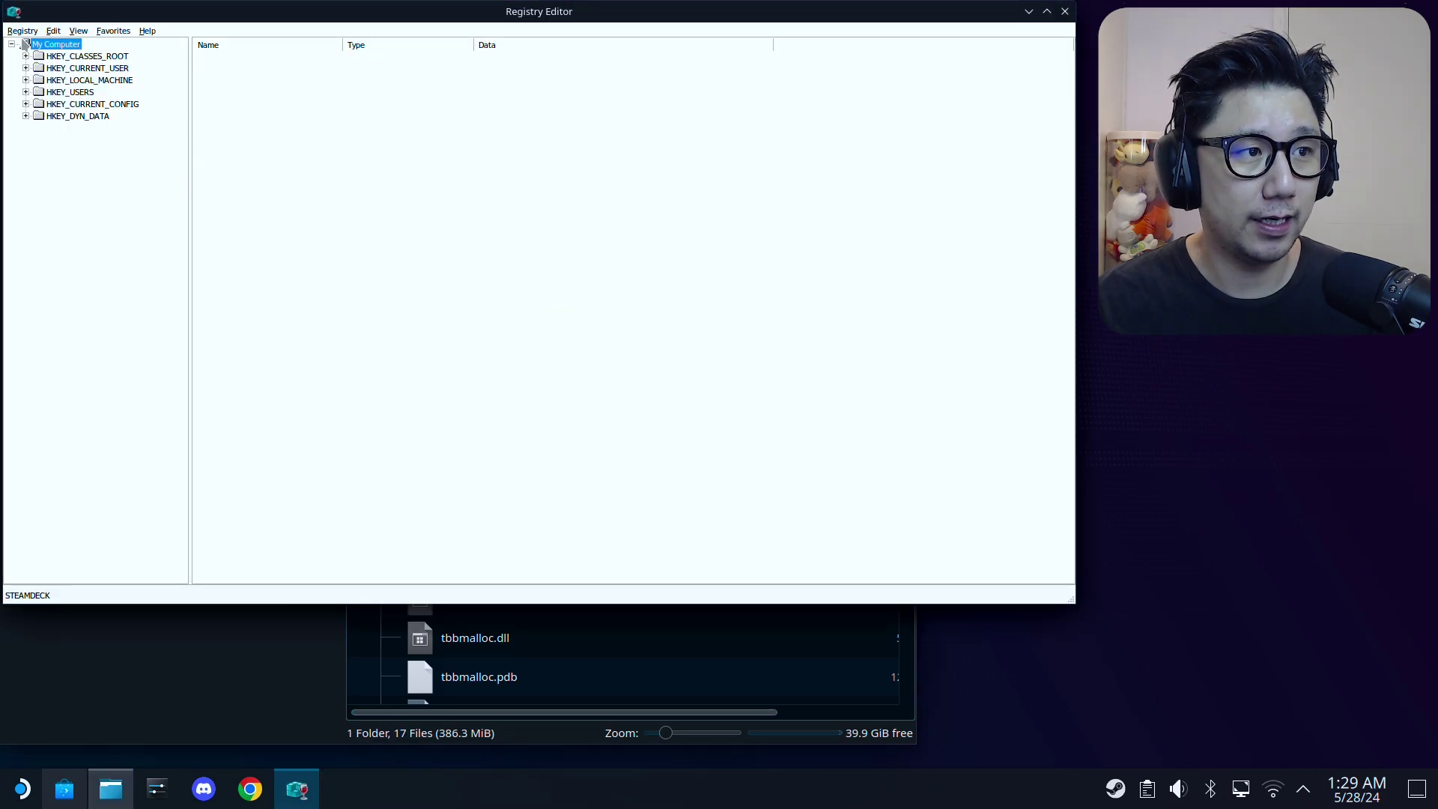
# Import EnableSignatureOverride.reg from the Downloads folder under /home/deck into the registry and acknowledge the result.
pyautogui.click(23, 31)
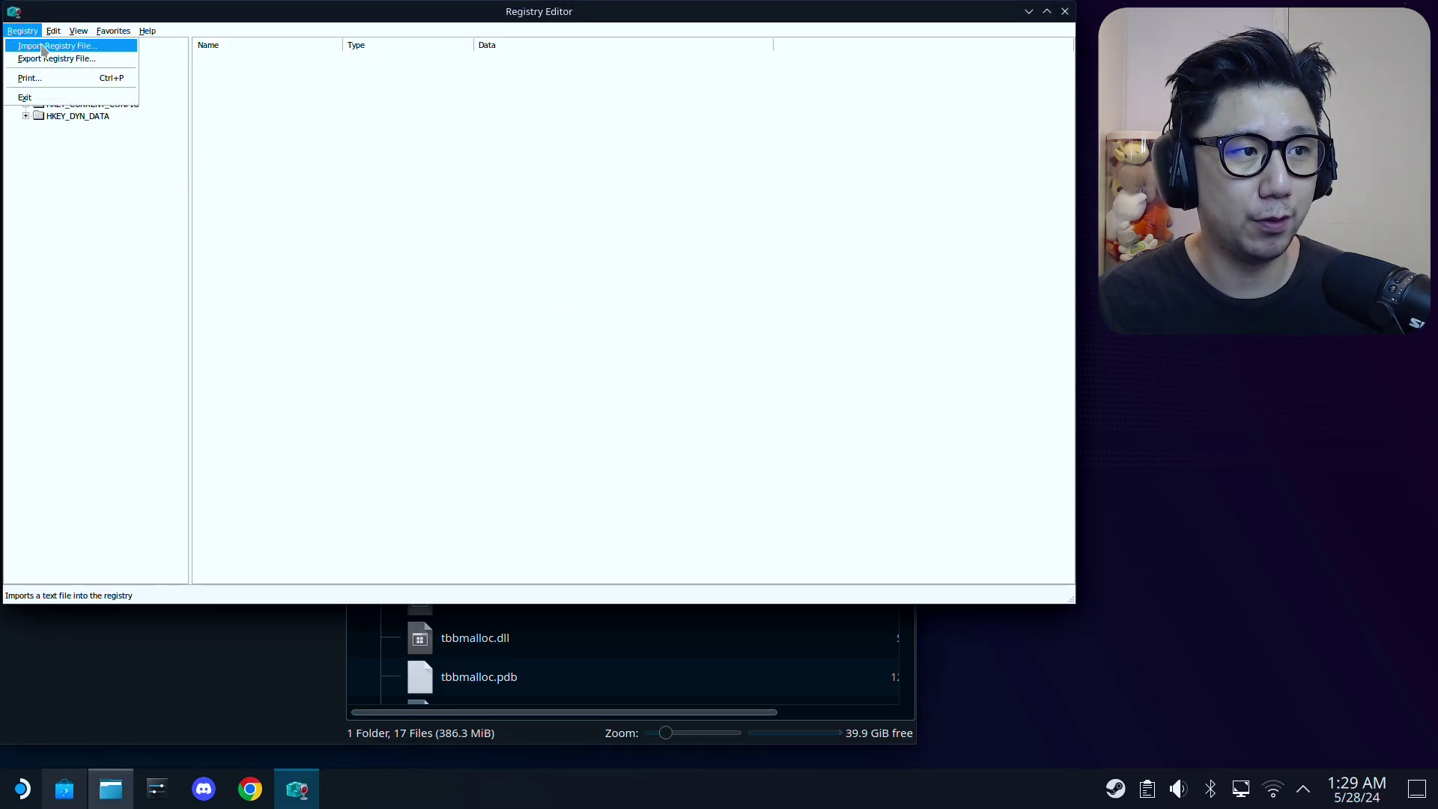
pyautogui.click(42, 47)
pyautogui.click(204, 48)
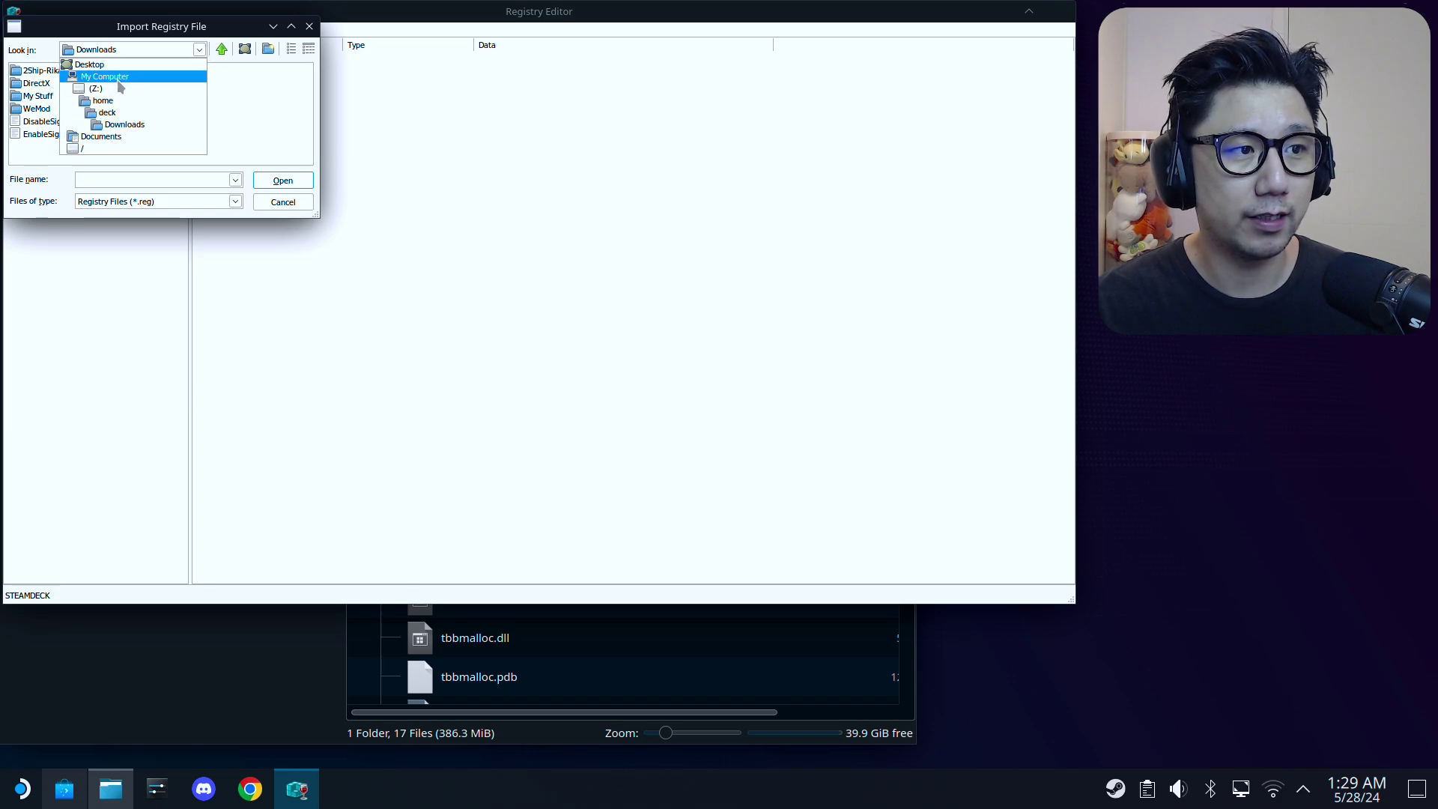
pyautogui.click(103, 100)
pyautogui.click(27, 73)
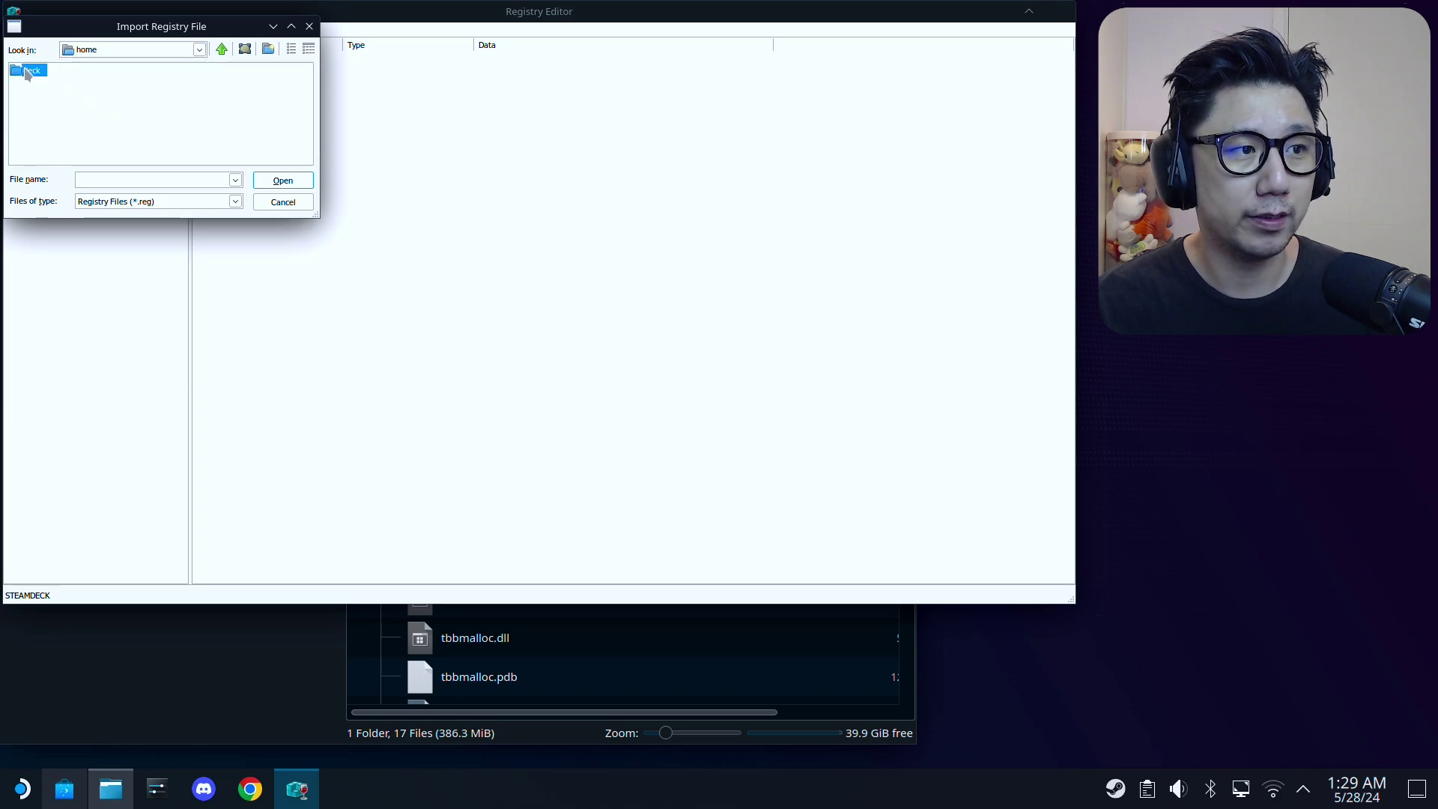
pyautogui.doubleClick(27, 72)
pyautogui.doubleClick(39, 83)
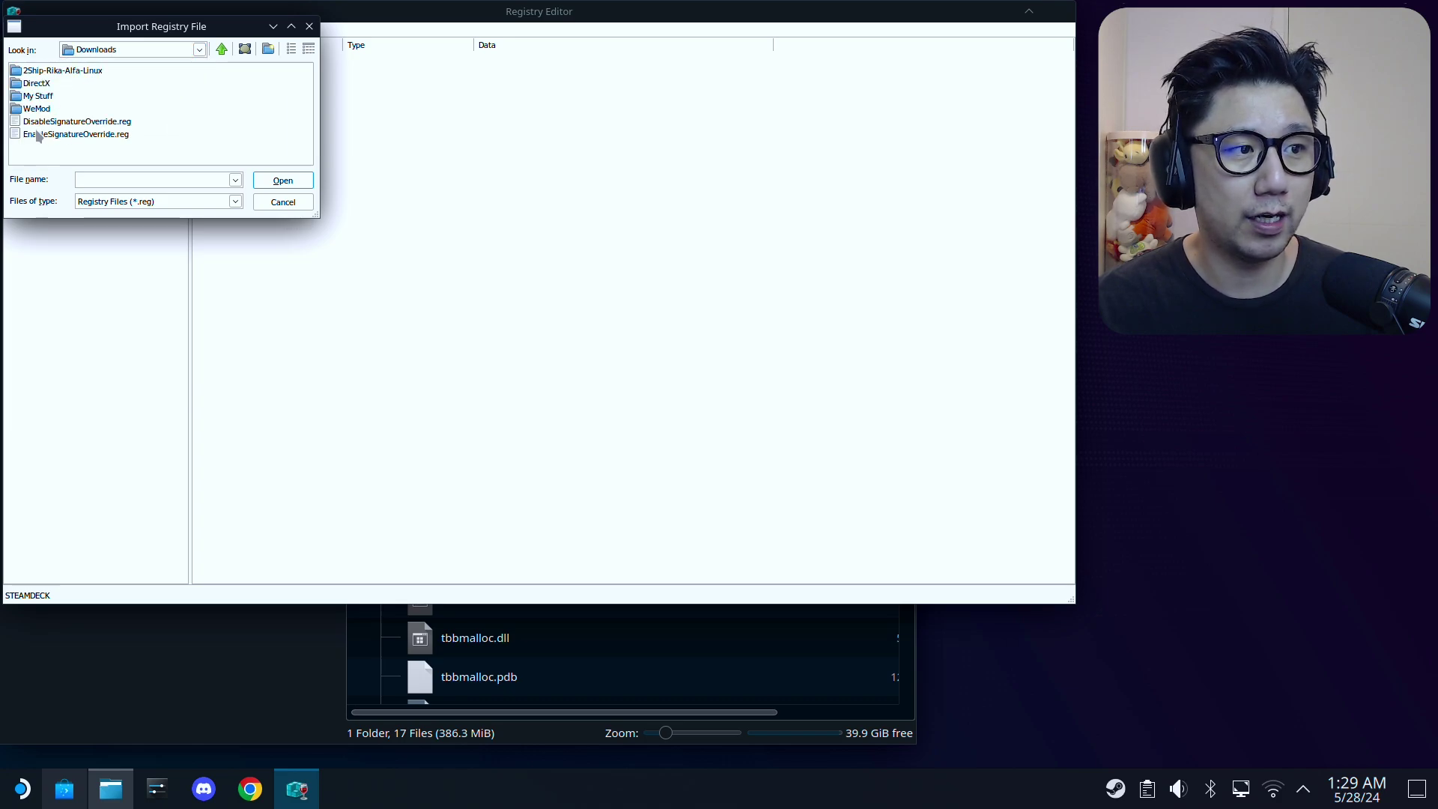
pyautogui.click(83, 135)
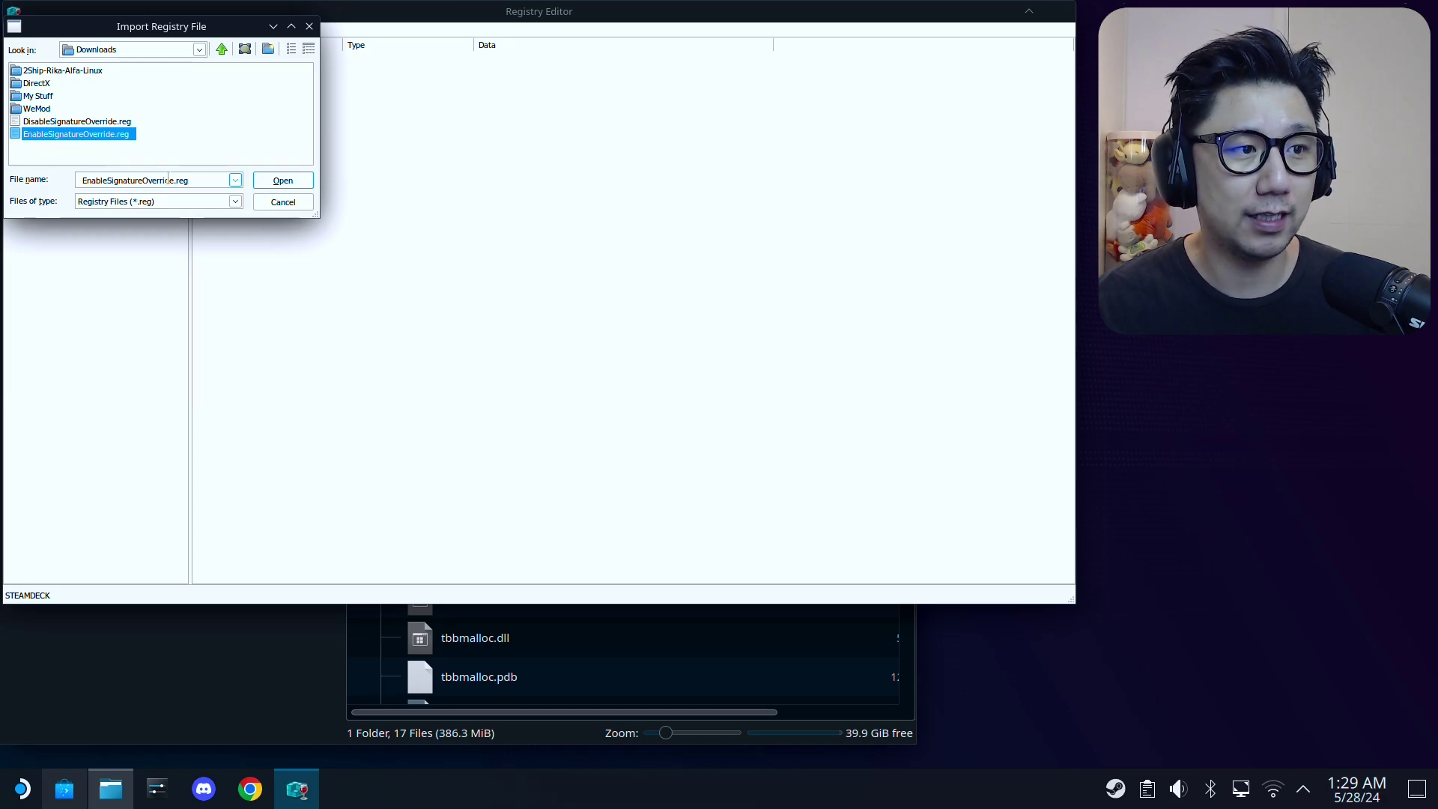
pyautogui.click(281, 181)
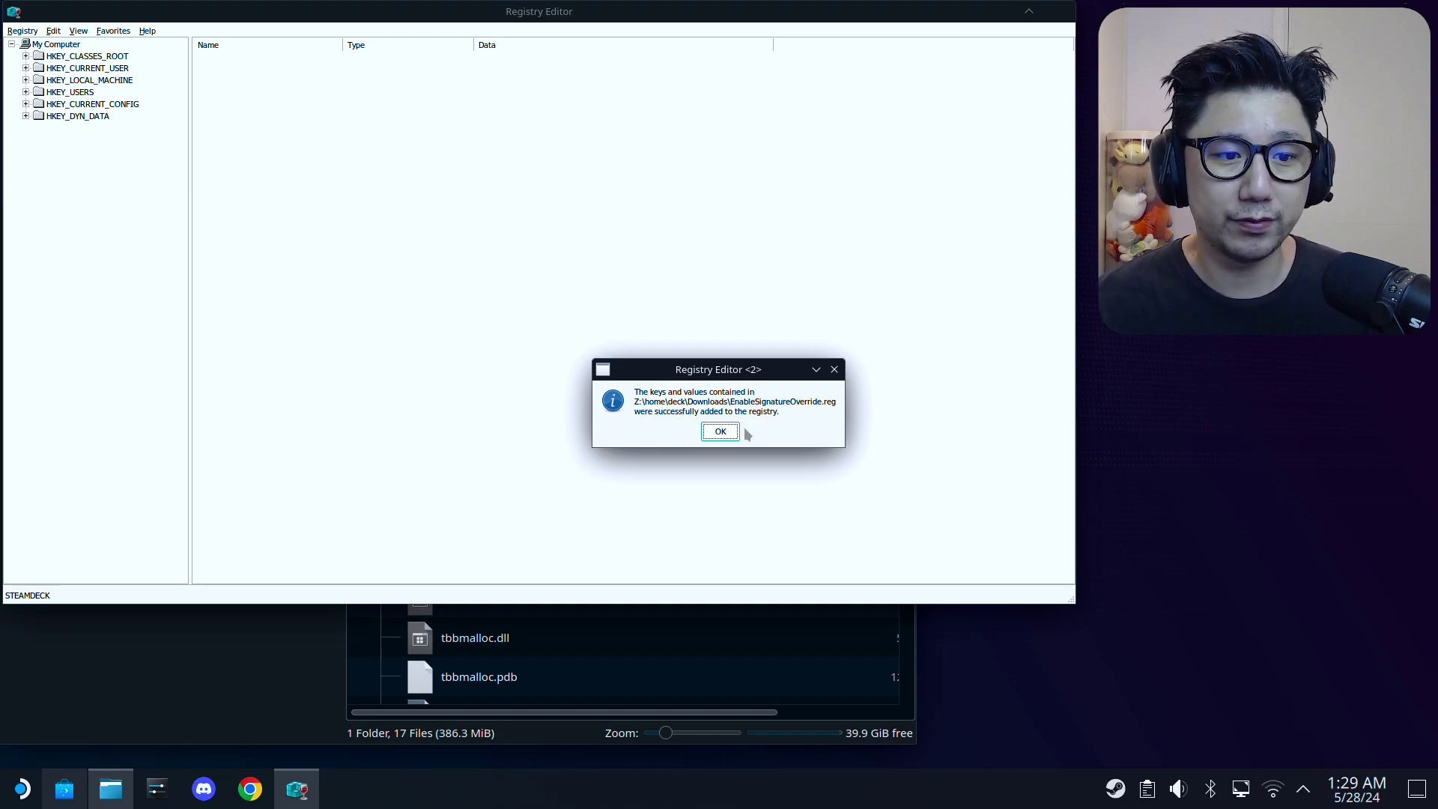
pyautogui.click(721, 433)
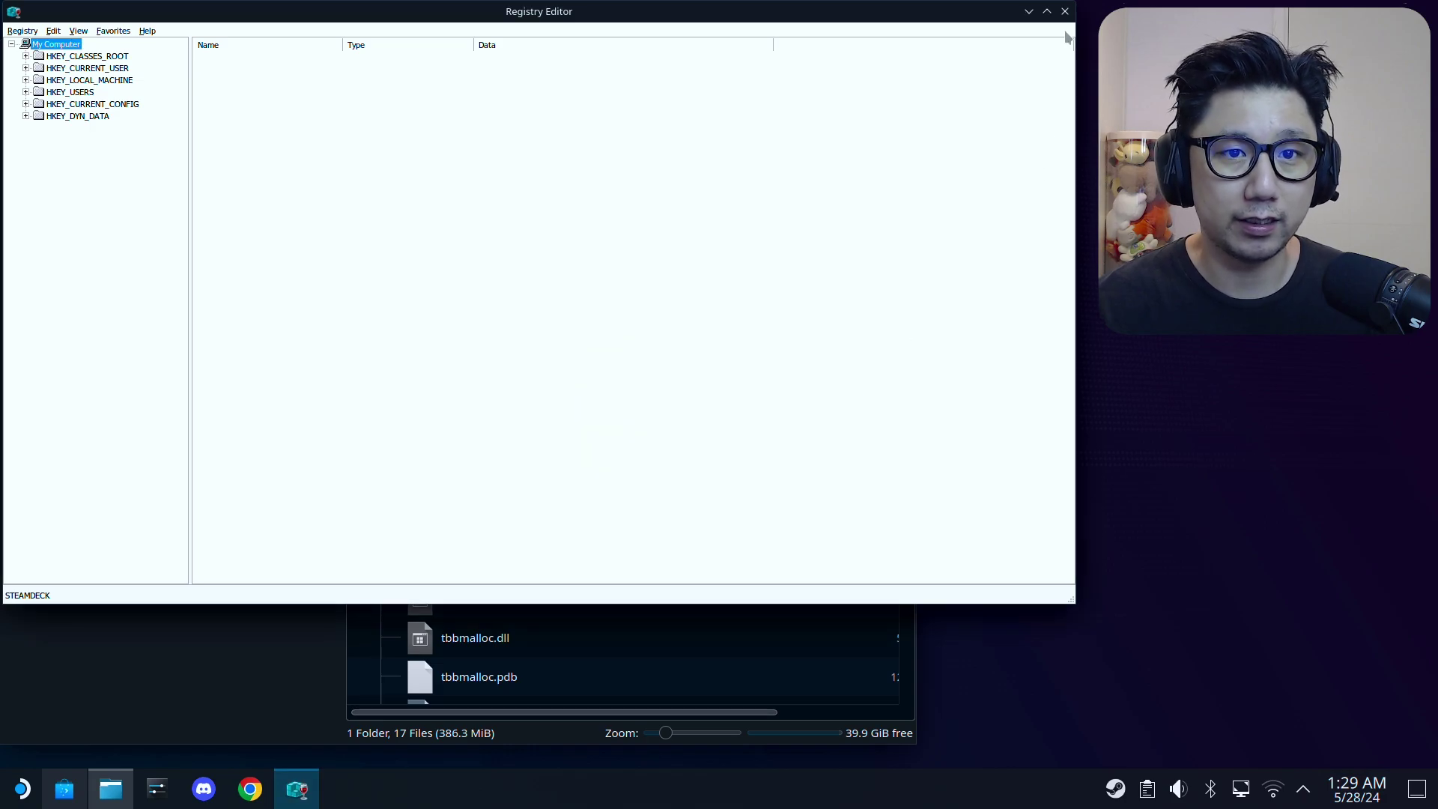
# Close the Registry Editor and cancel out of the remaining Winetricks dialog.
pyautogui.click(1064, 12)
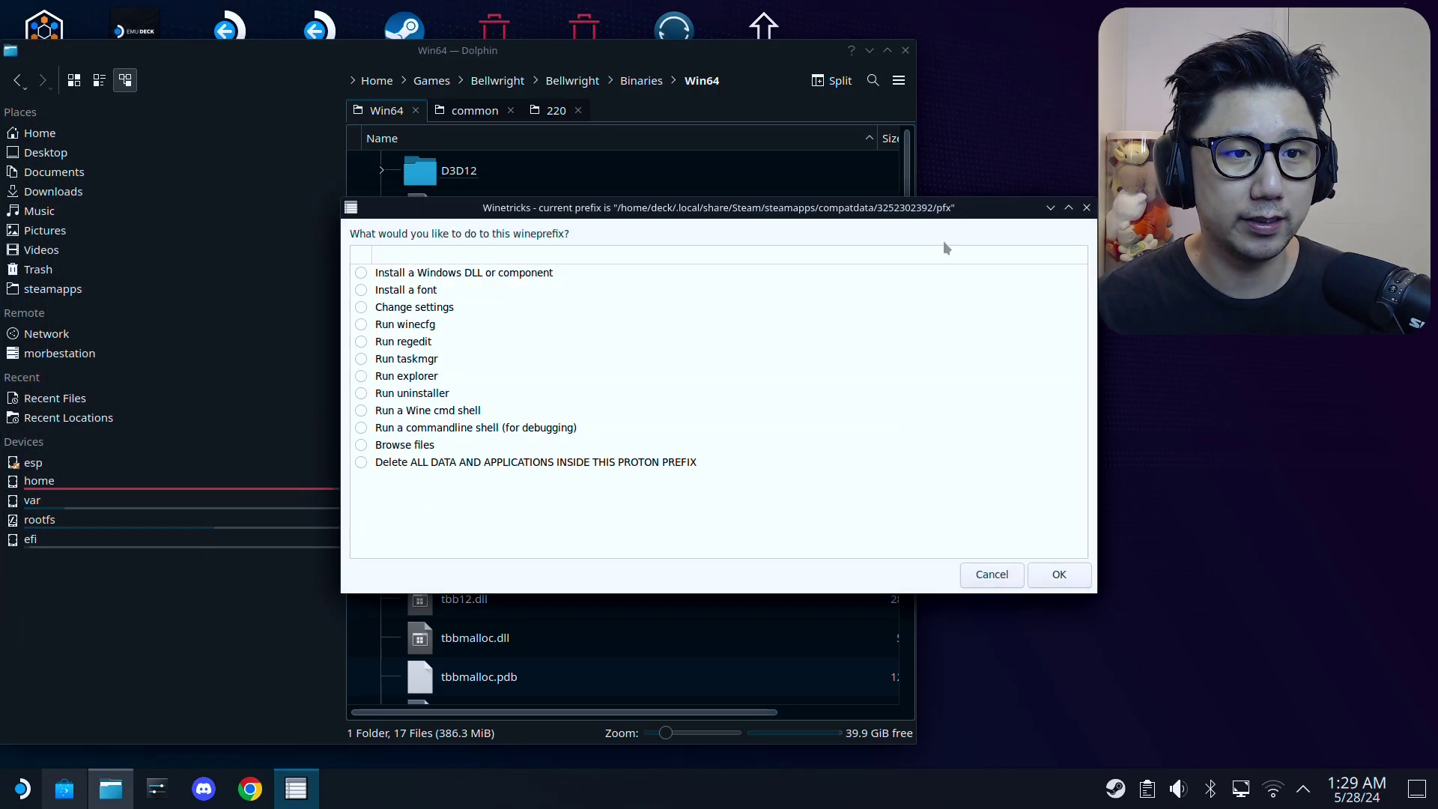
pyautogui.click(990, 573)
pyautogui.click(991, 572)
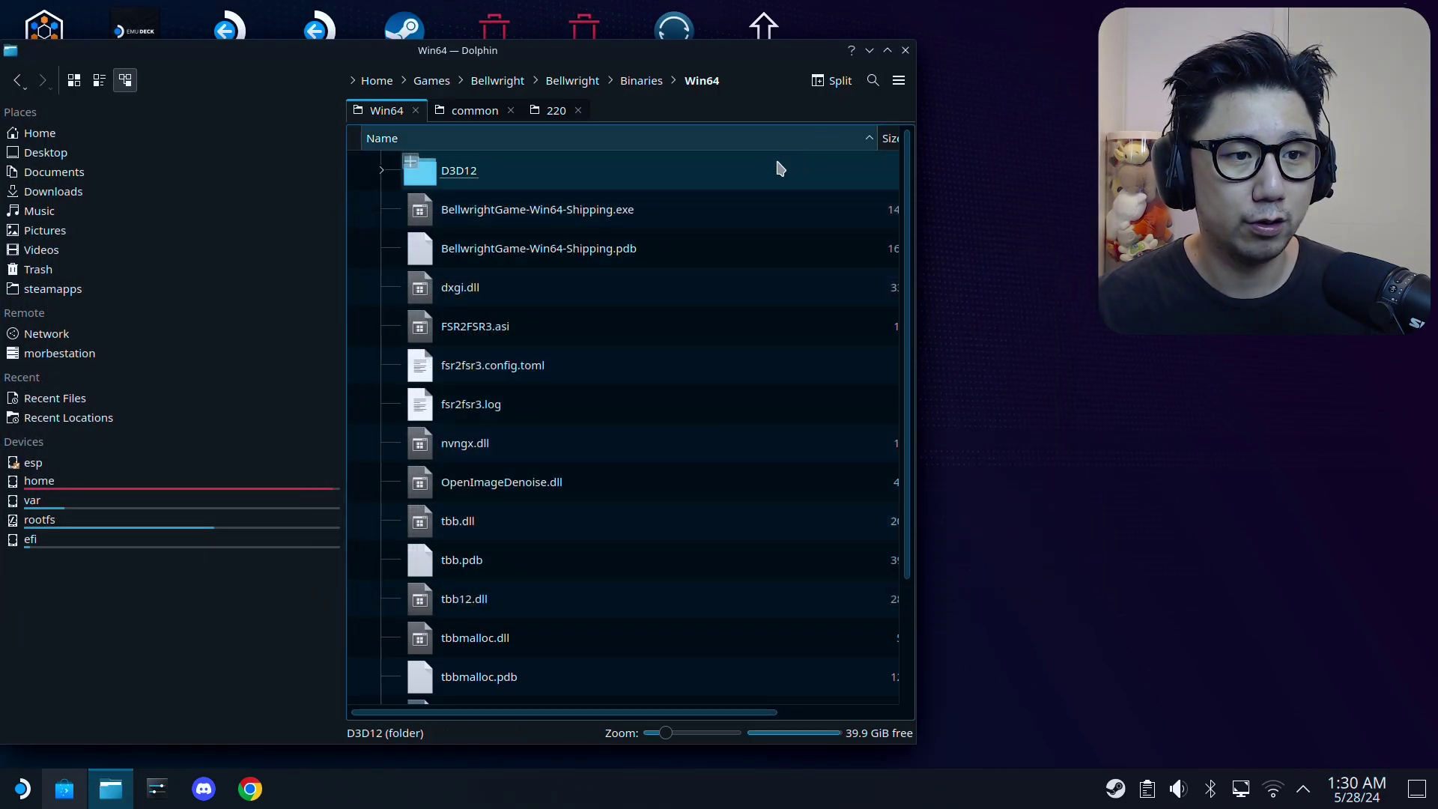
# Switch to the Steam library and show the page of the Bellwright non-Steam game.
pyautogui.rightClick(1115, 789)
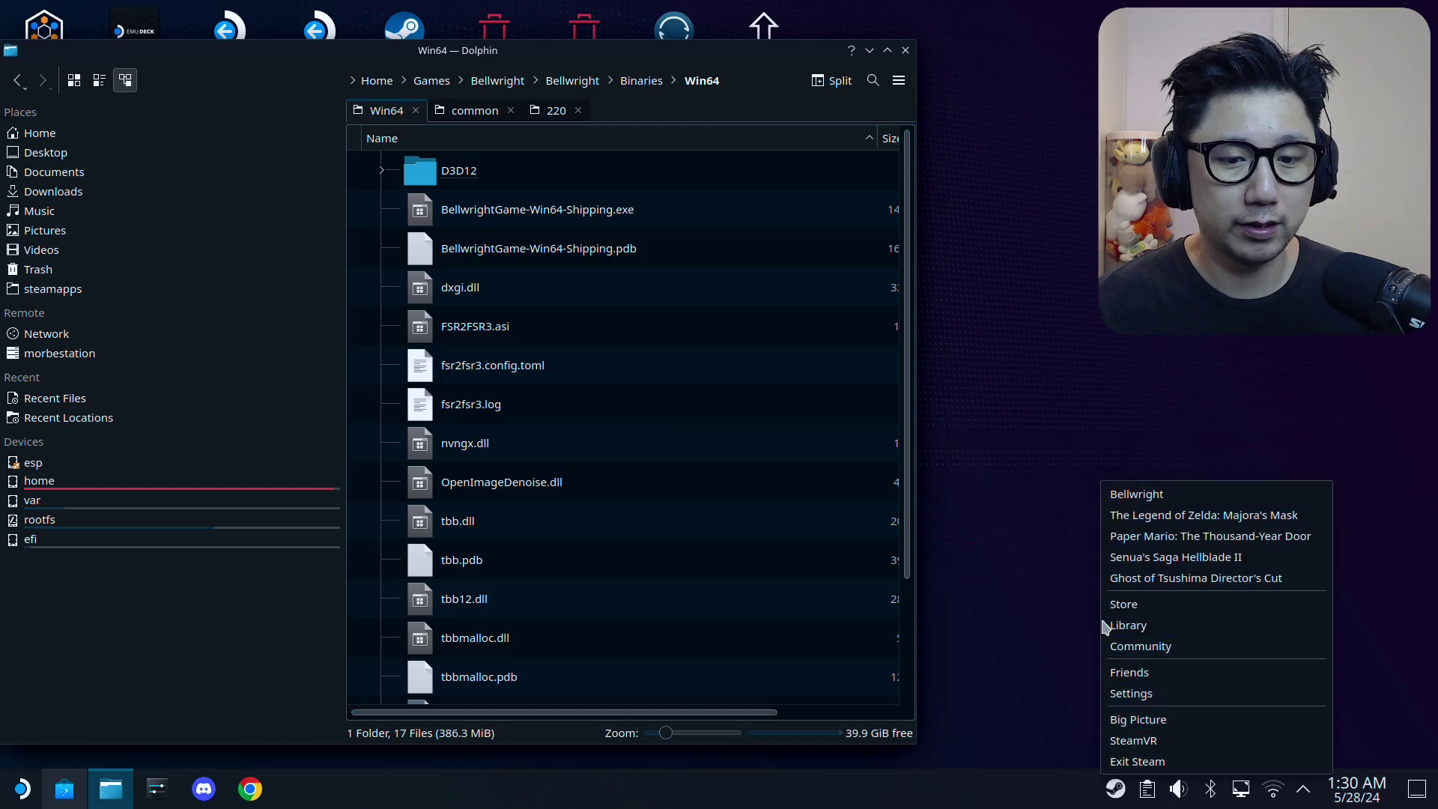
pyautogui.rightClick(1118, 788)
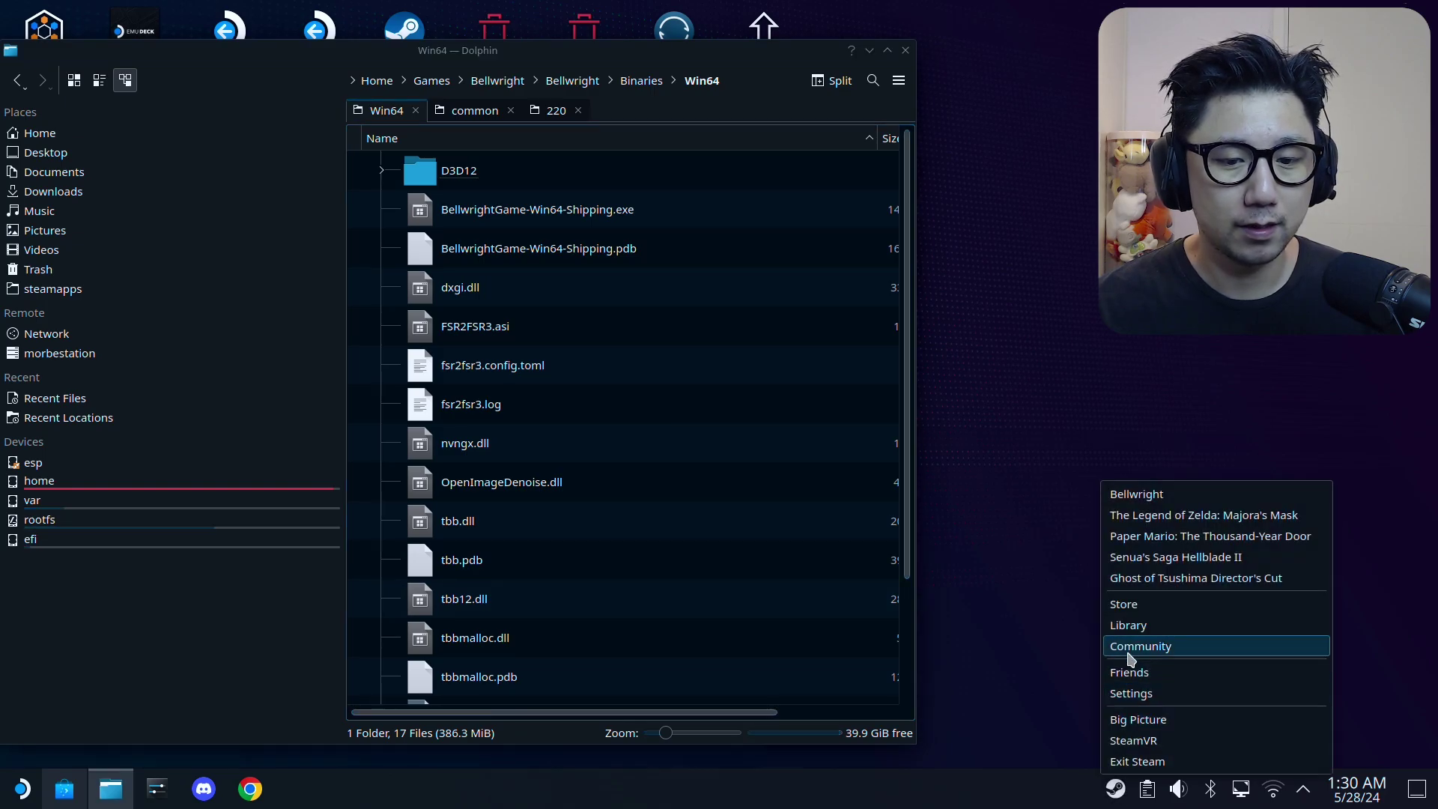
pyautogui.click(1128, 624)
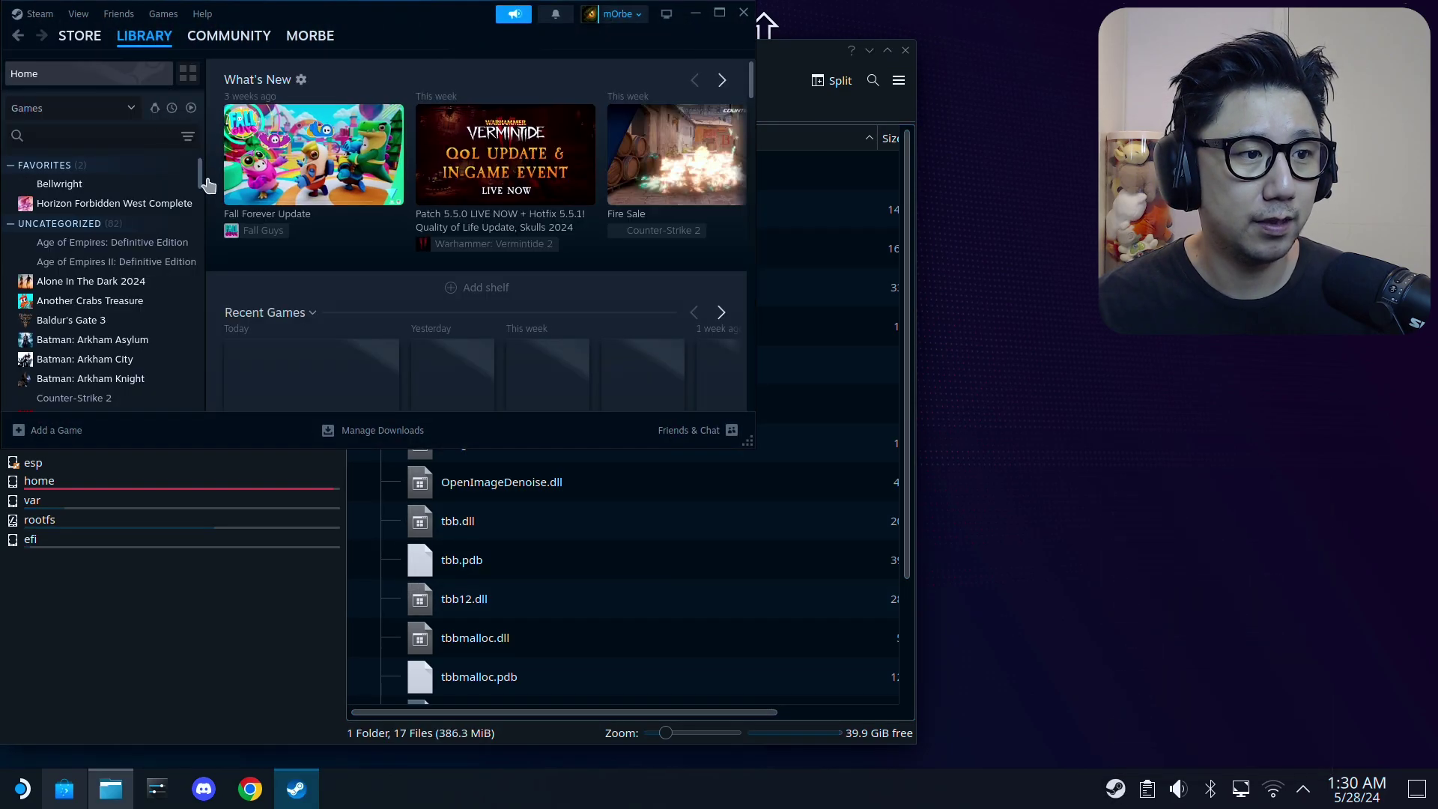
pyautogui.click(312, 374)
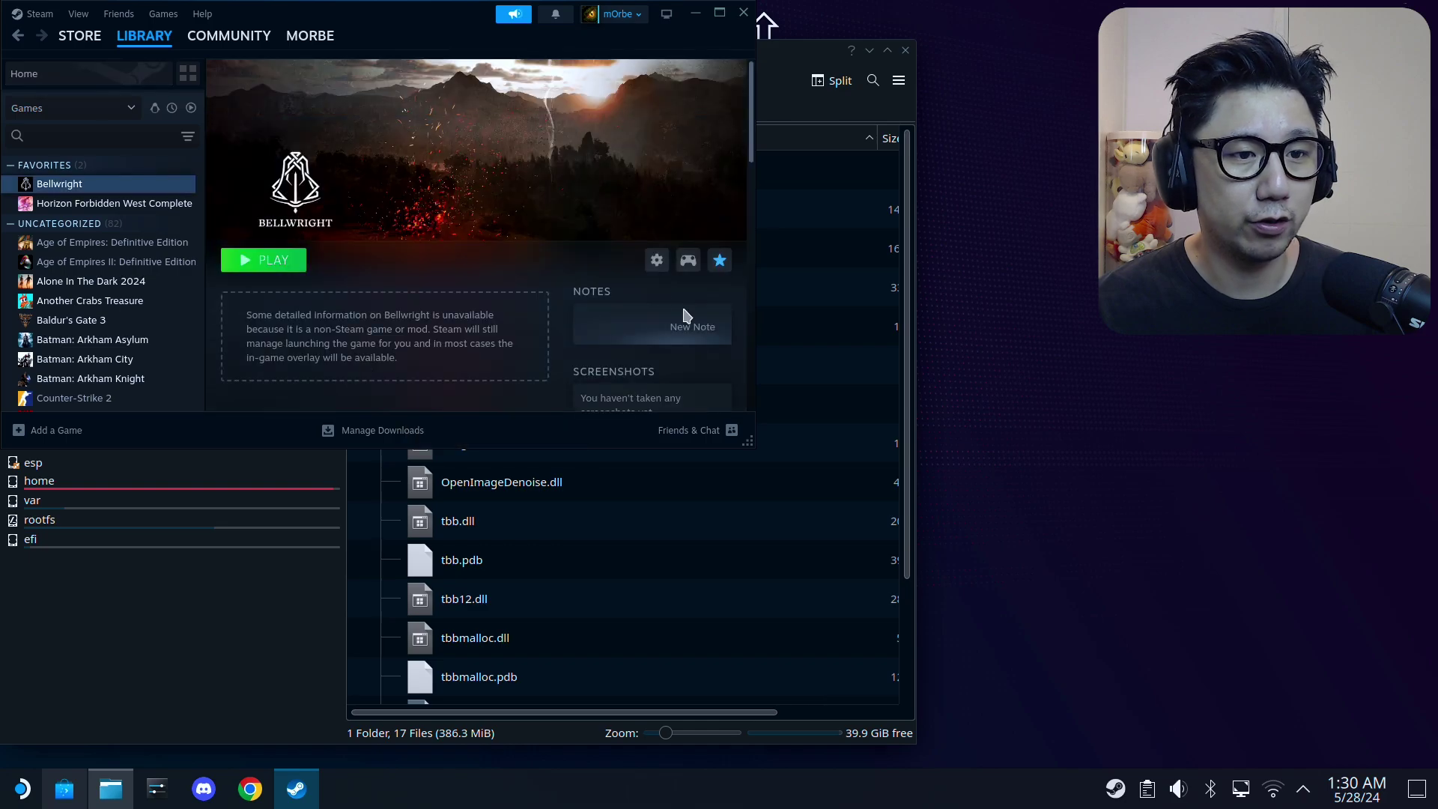
# Review the launch options in Bellwright's shortcut properties, then close the properties window.
pyautogui.click(657, 260)
pyautogui.click(642, 363)
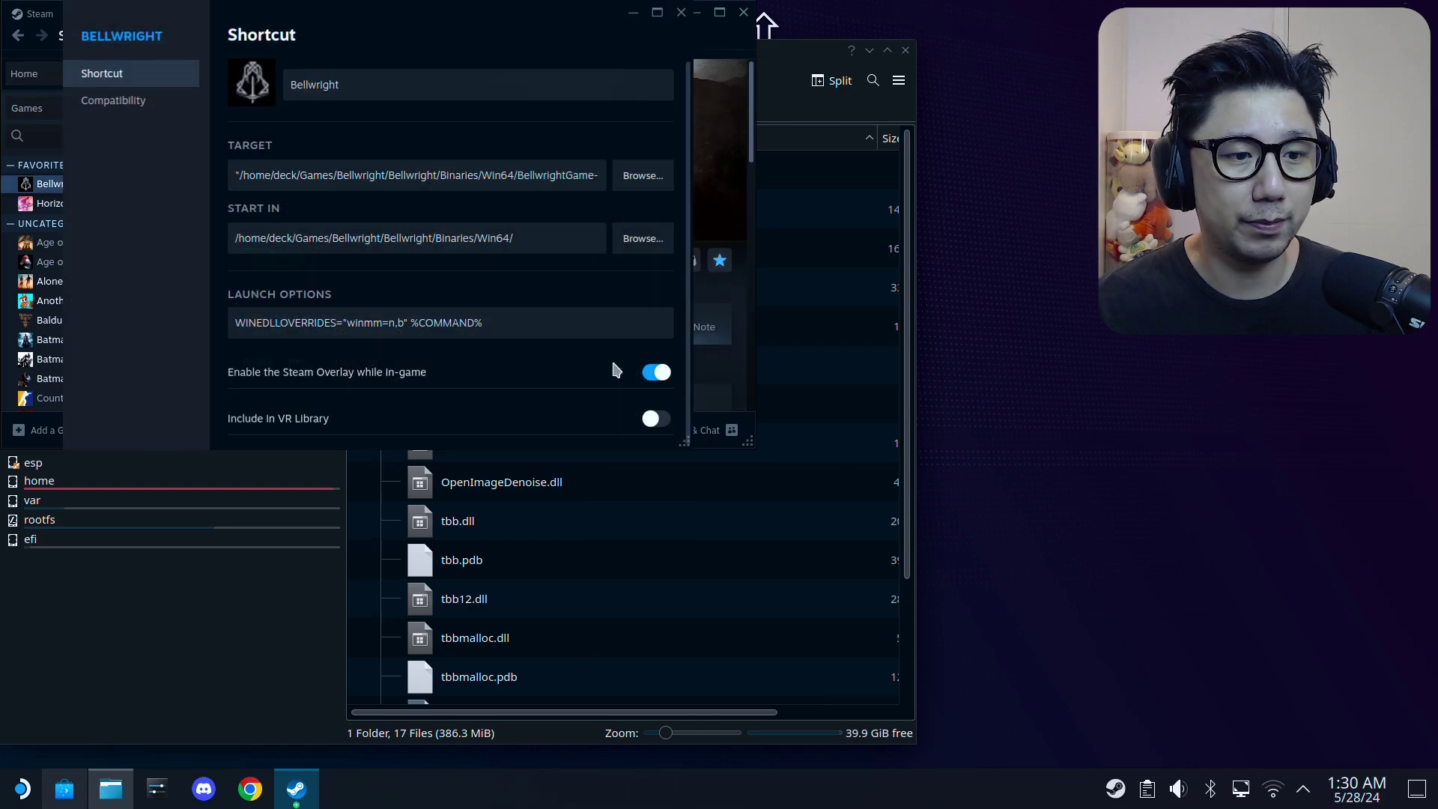
pyautogui.moveTo(554, 322); pyautogui.dragTo(221, 311)
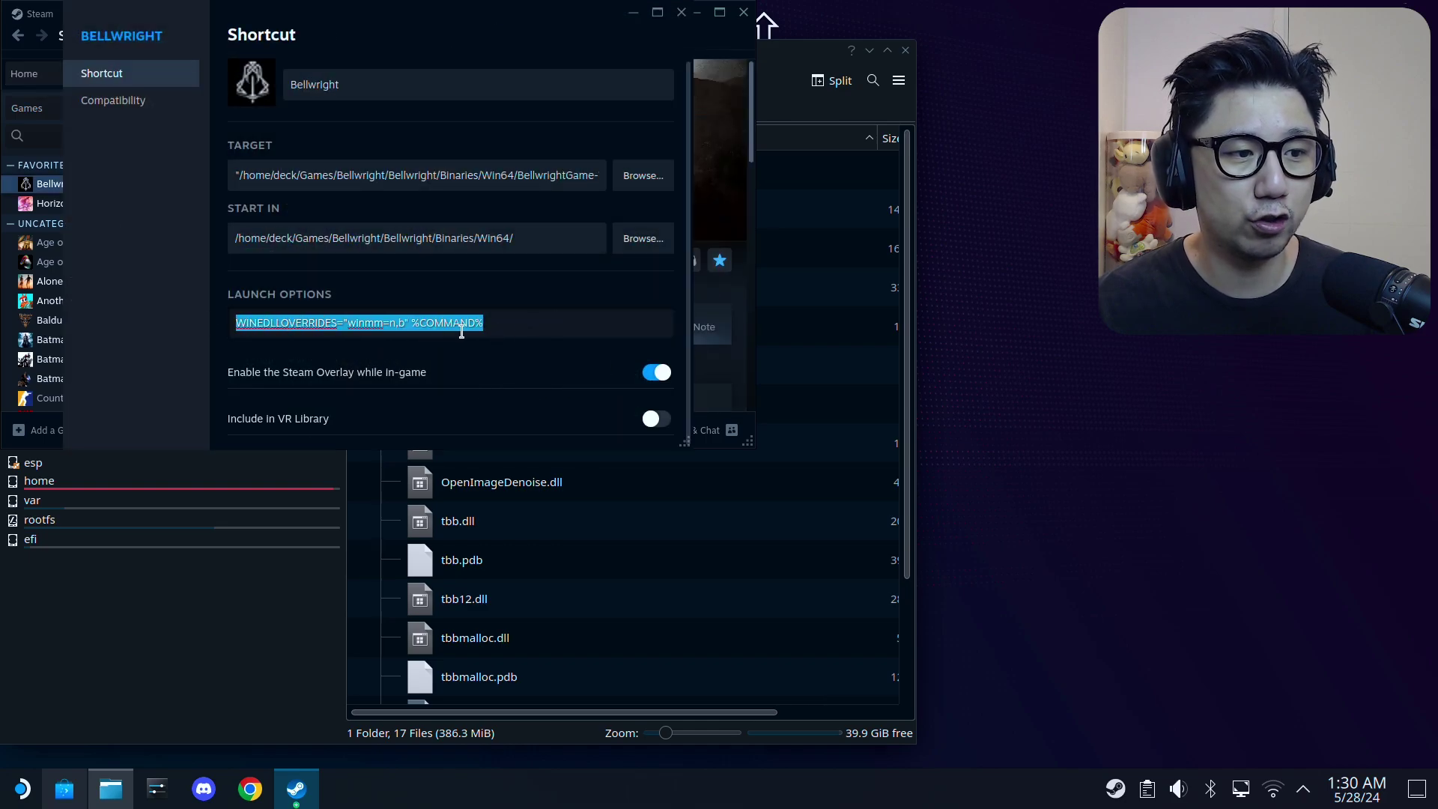
pyautogui.click(530, 324)
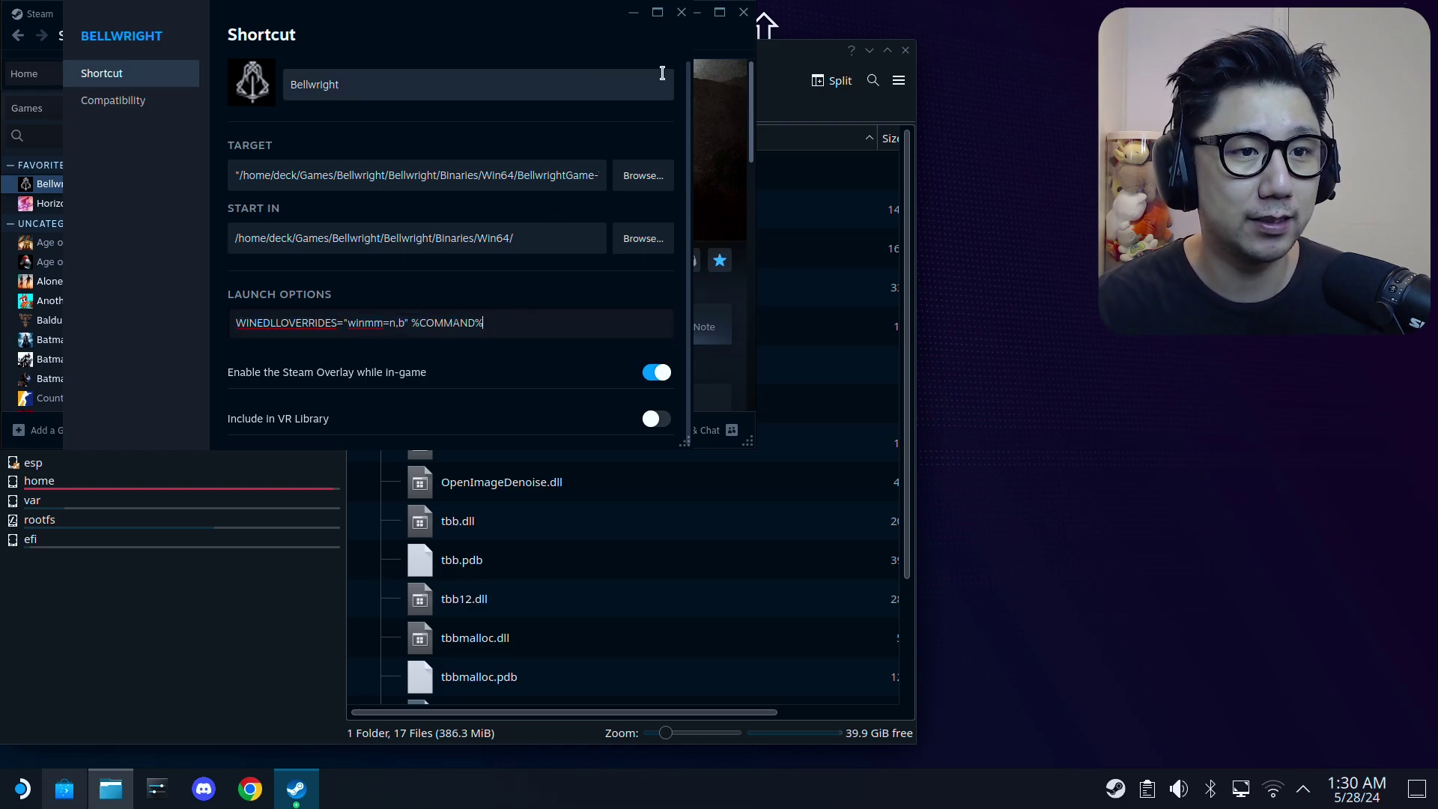
pyautogui.click(681, 12)
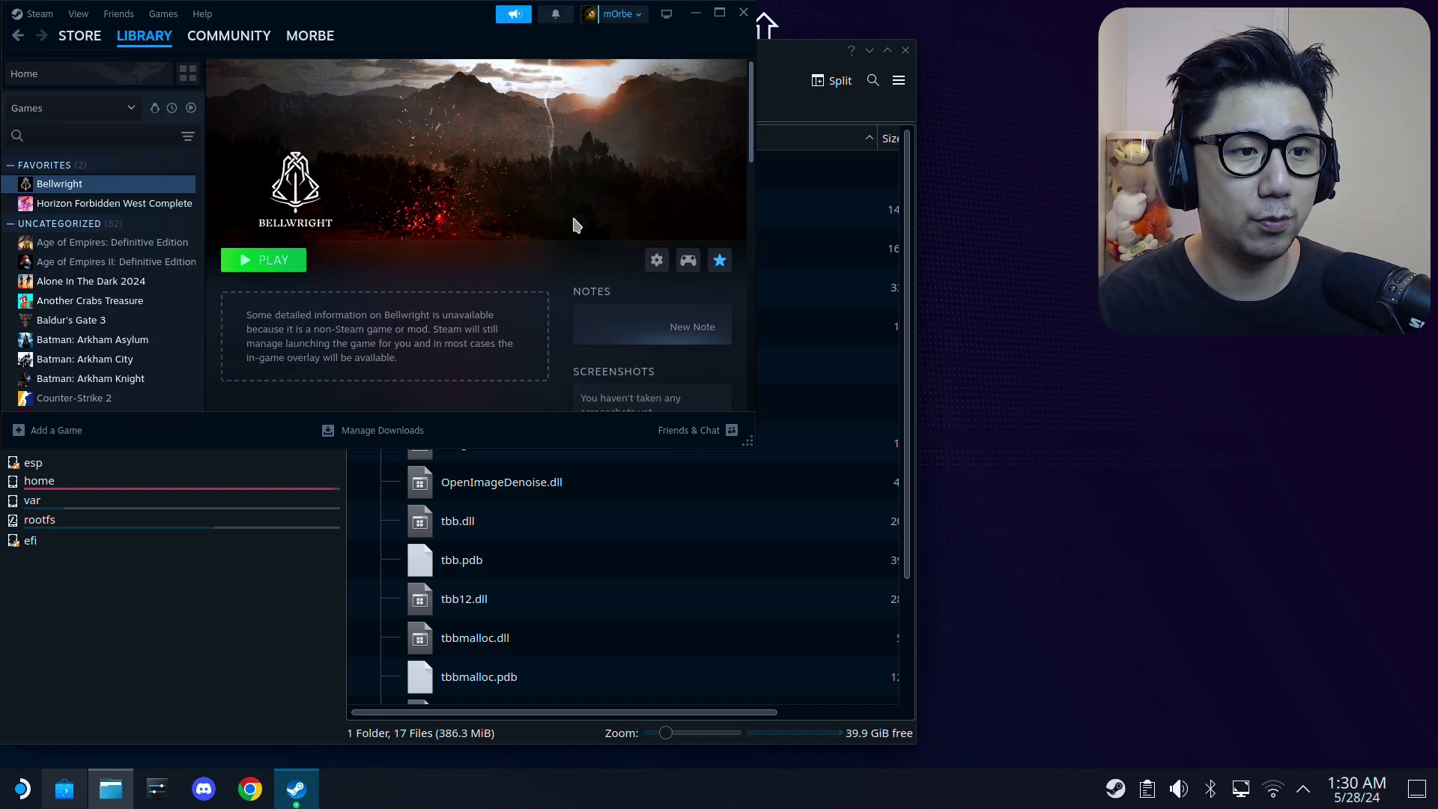
# Launch Bellwright from its Steam library page and bring the Dolphin window with its Win64 folder forward.
pyautogui.click(259, 266)
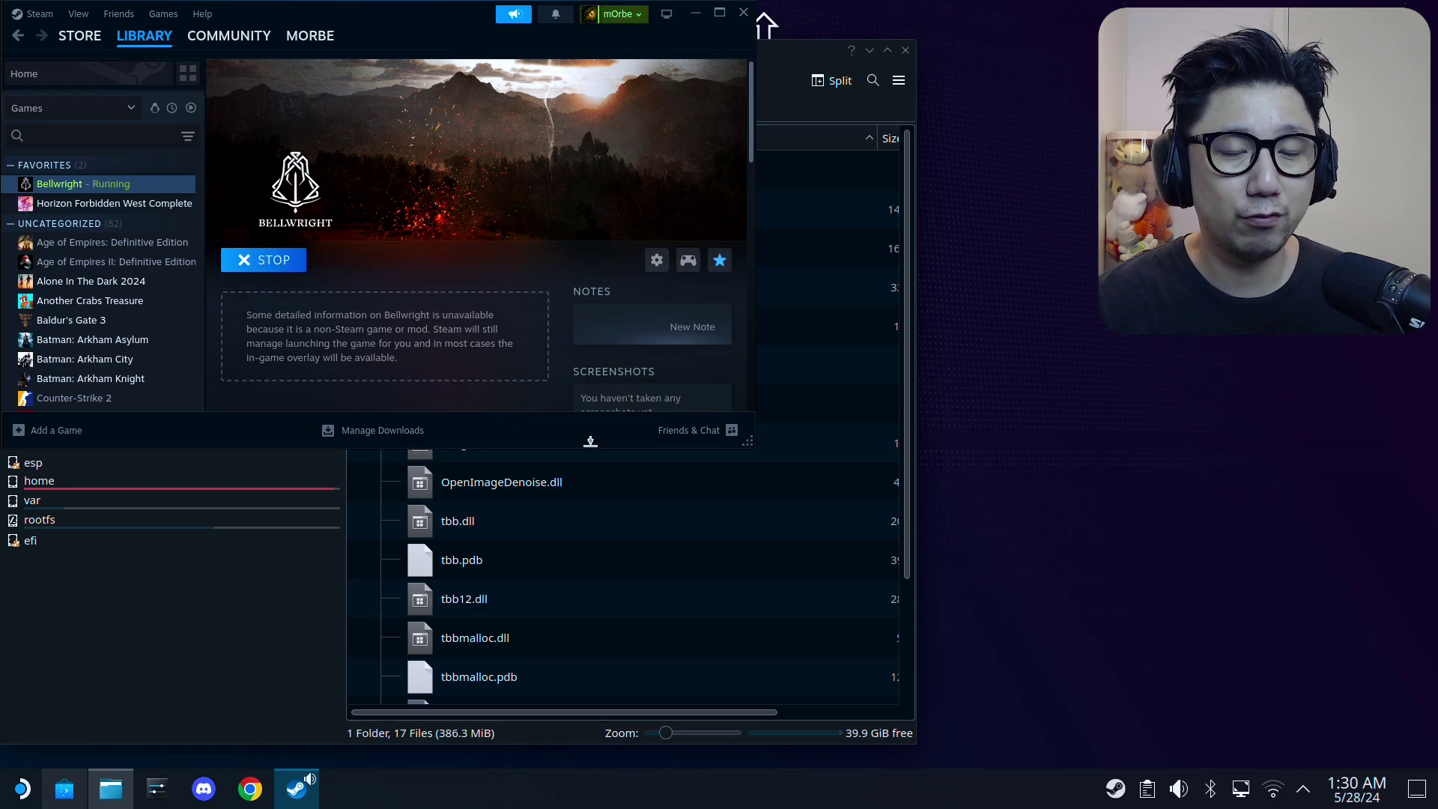
pyautogui.click(686, 503)
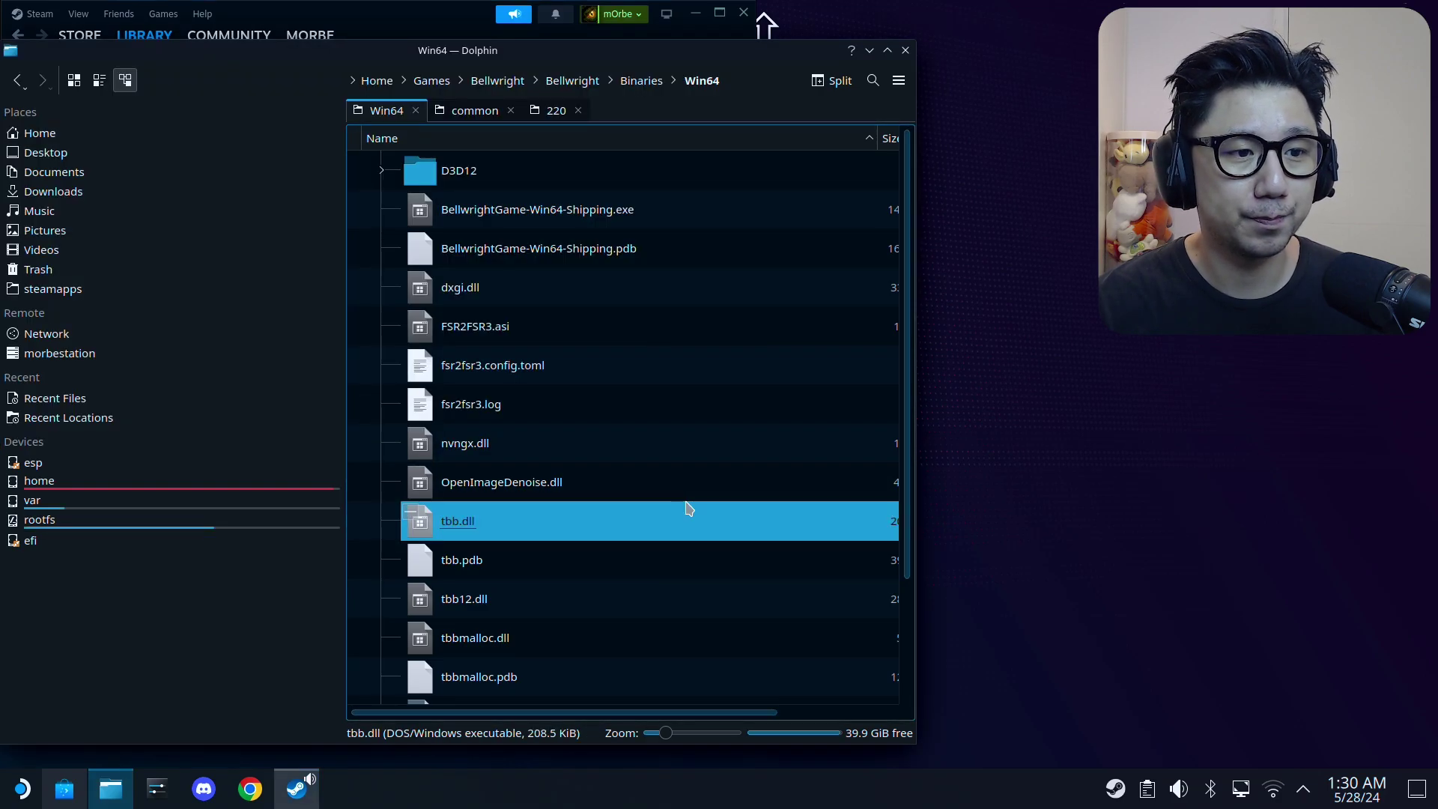
pyautogui.click(303, 802)
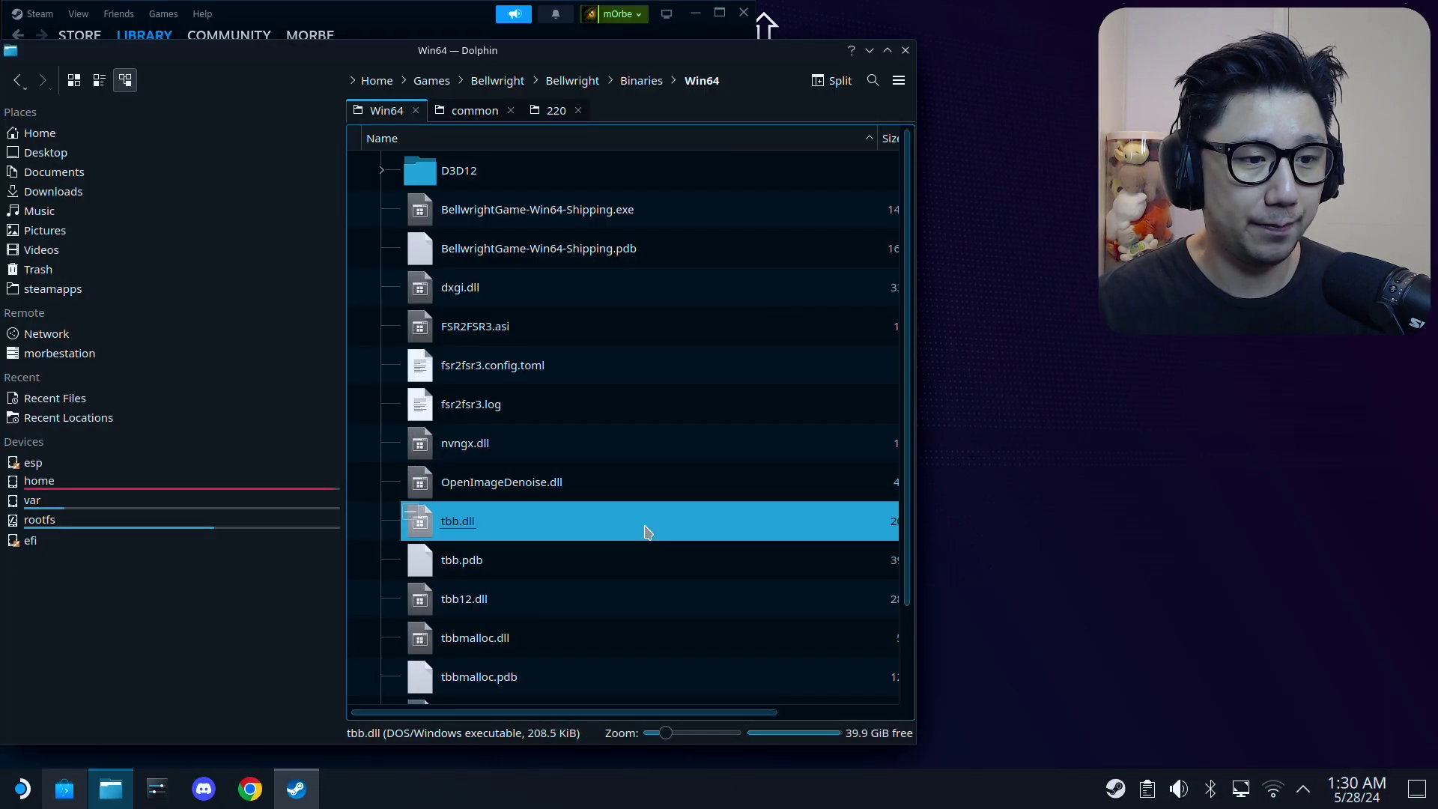
# Open fsr2fsr3.config.toml from Bellwright's Win64 folder in Kate.
pyautogui.scroll(-1, 674, 509)
pyautogui.scroll(1, 599, 434)
pyautogui.click(479, 370)
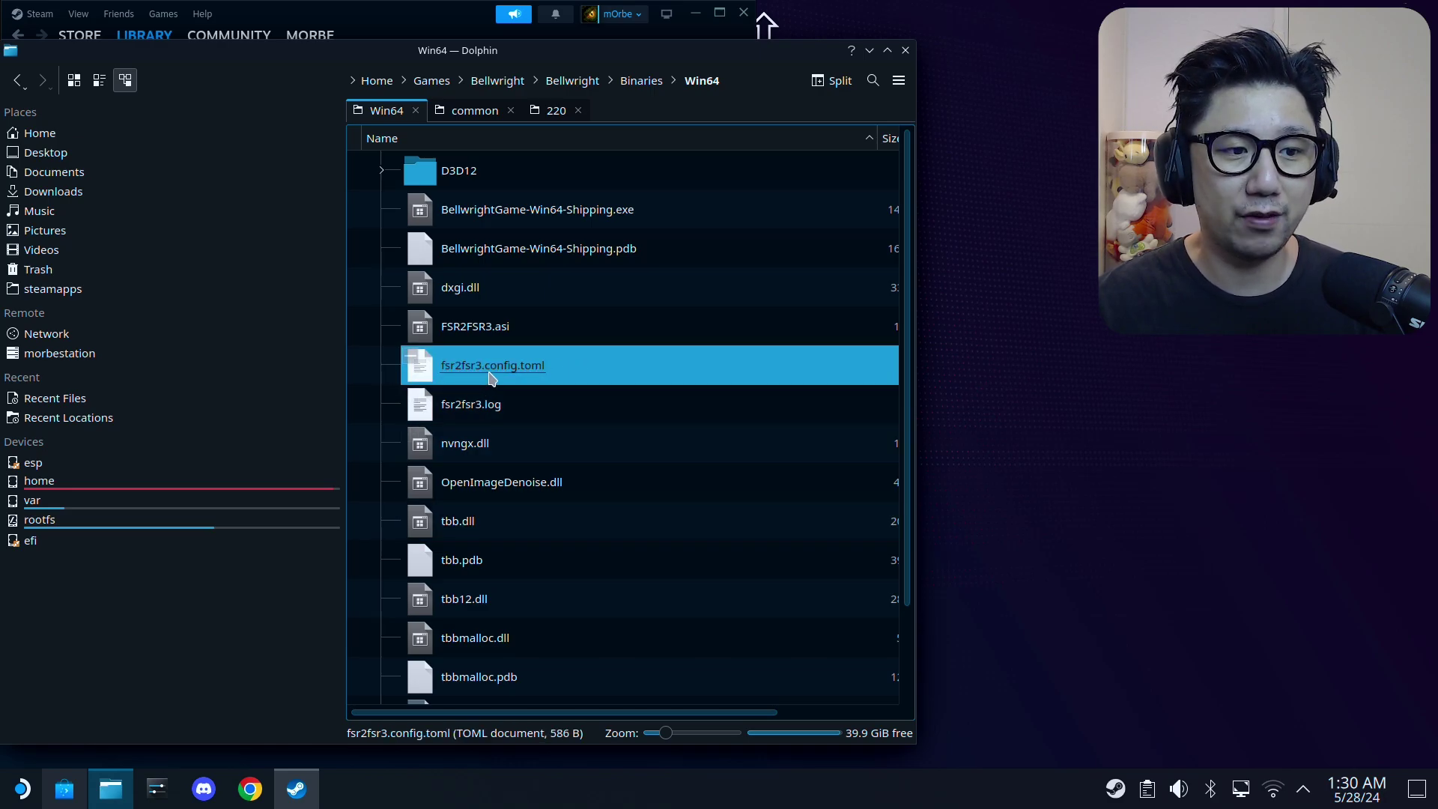
pyautogui.doubleClick(560, 384)
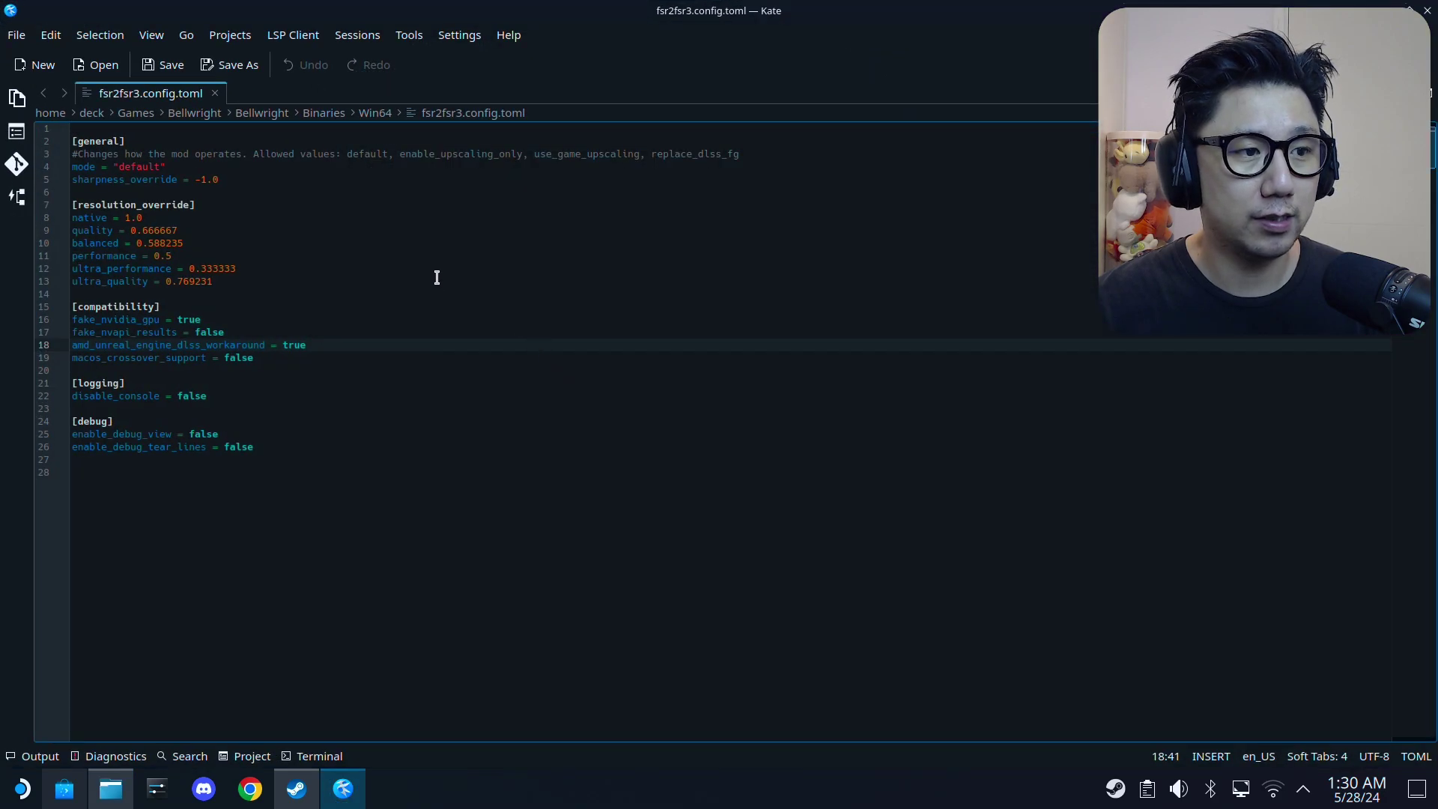
# Review the fake_nvidia_gpu and amd_unreal_engine_dlss_workaround settings in the compatibility section of the config file.
pyautogui.moveTo(200, 320); pyautogui.dragTo(70, 320)
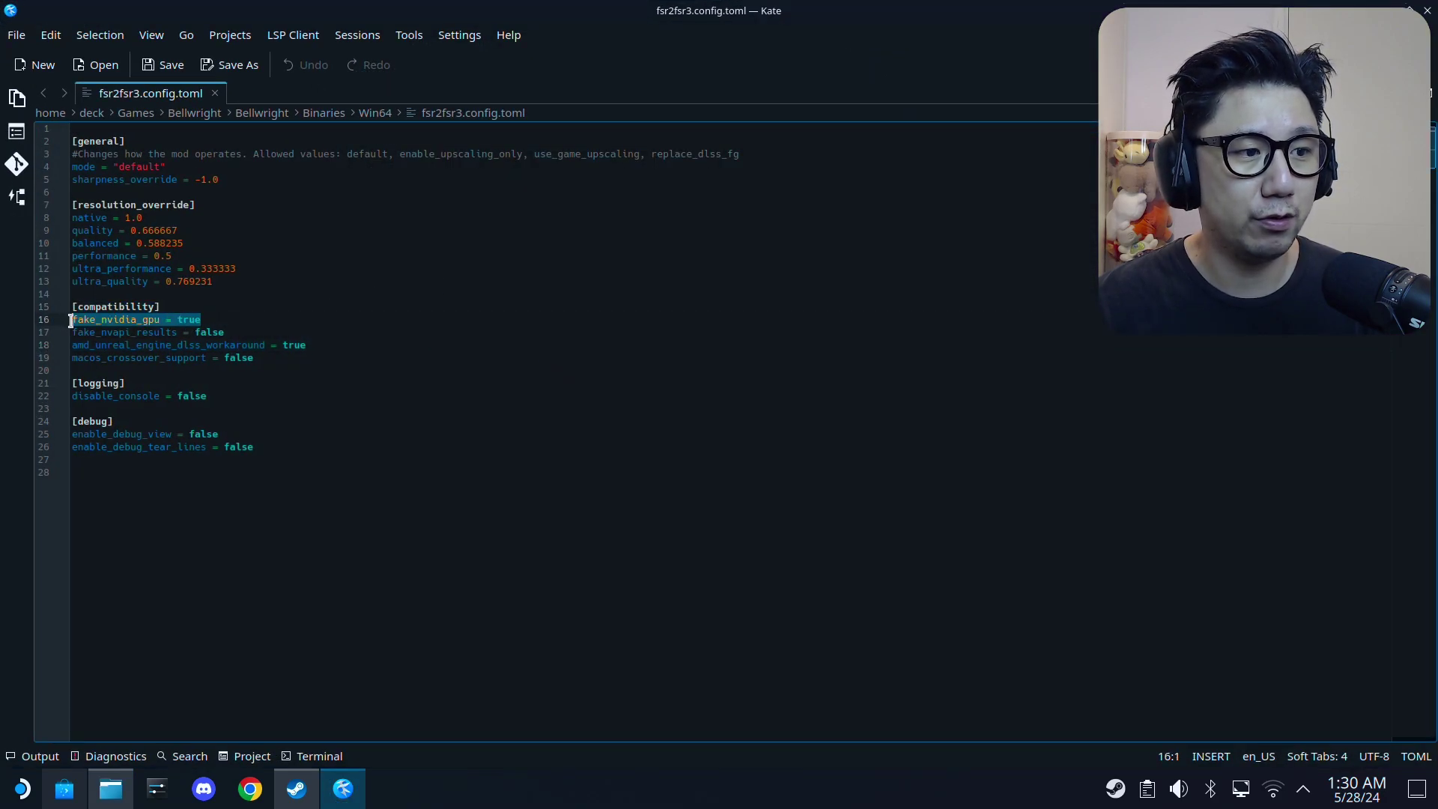
pyautogui.click(196, 320)
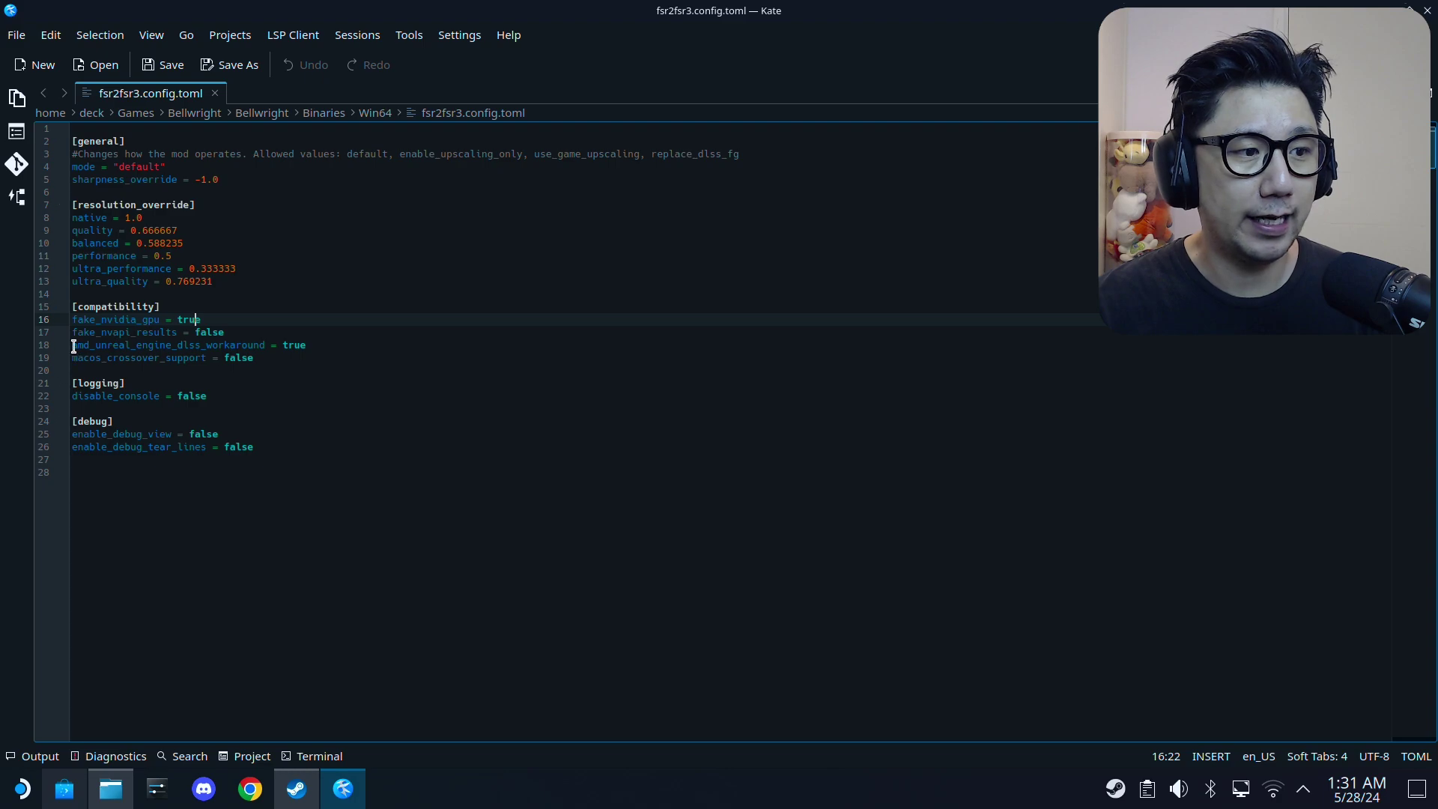
pyautogui.moveTo(73, 346); pyautogui.dragTo(259, 345)
pyautogui.click(334, 345)
pyautogui.click(382, 385)
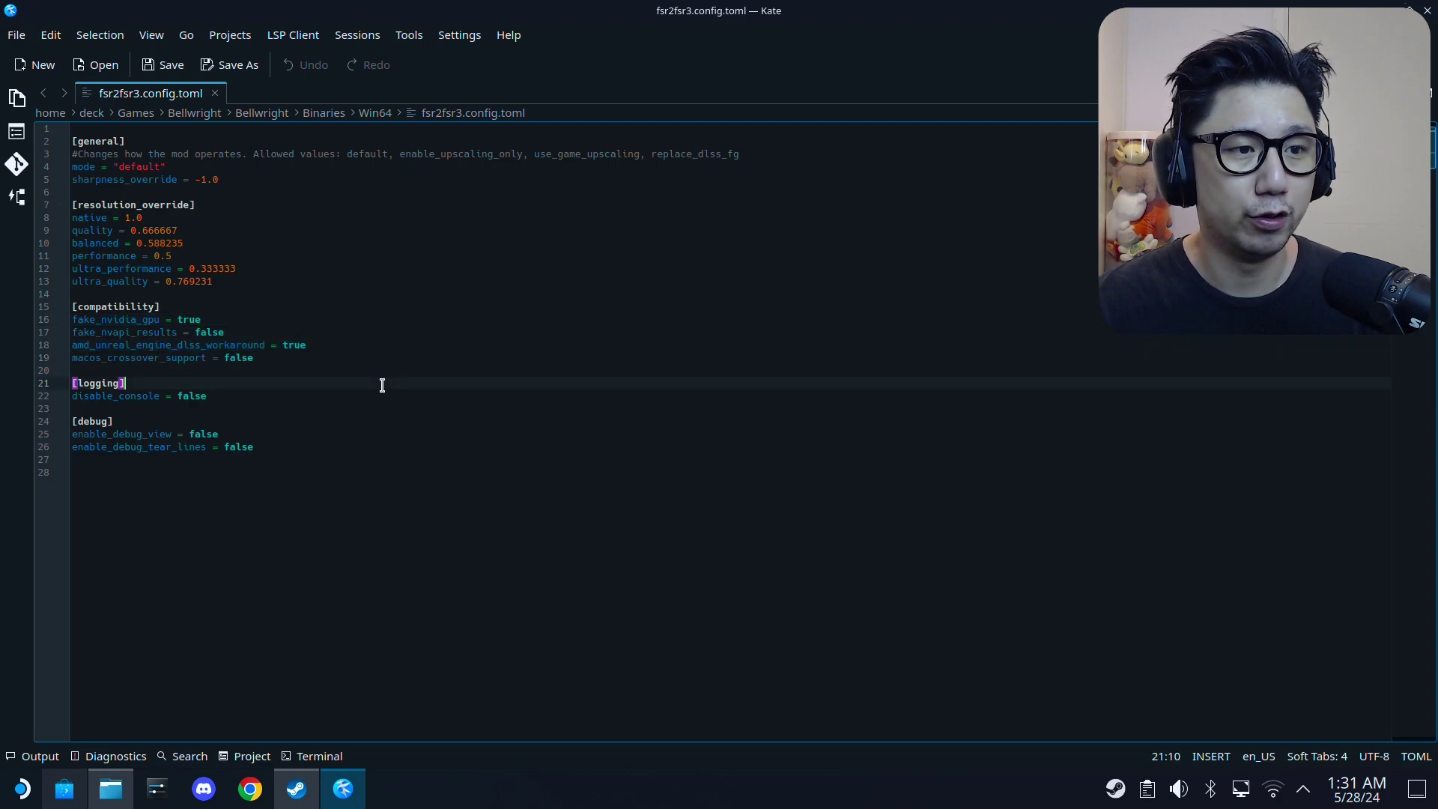
# Save fsr2fsr3.config.toml and close the text editor.
pyautogui.click(51, 35)
pyautogui.moveTo(16, 35)
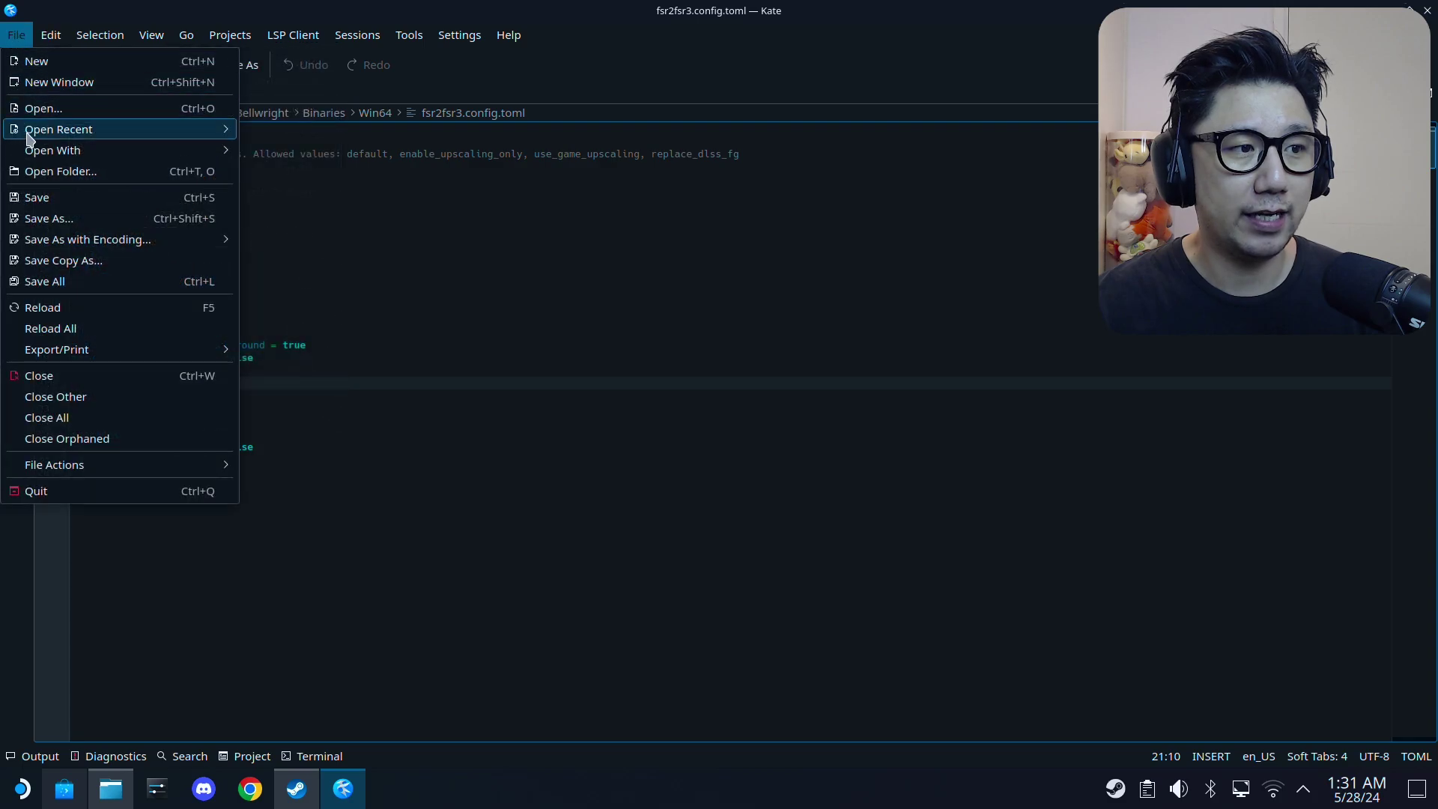
pyautogui.click(131, 199)
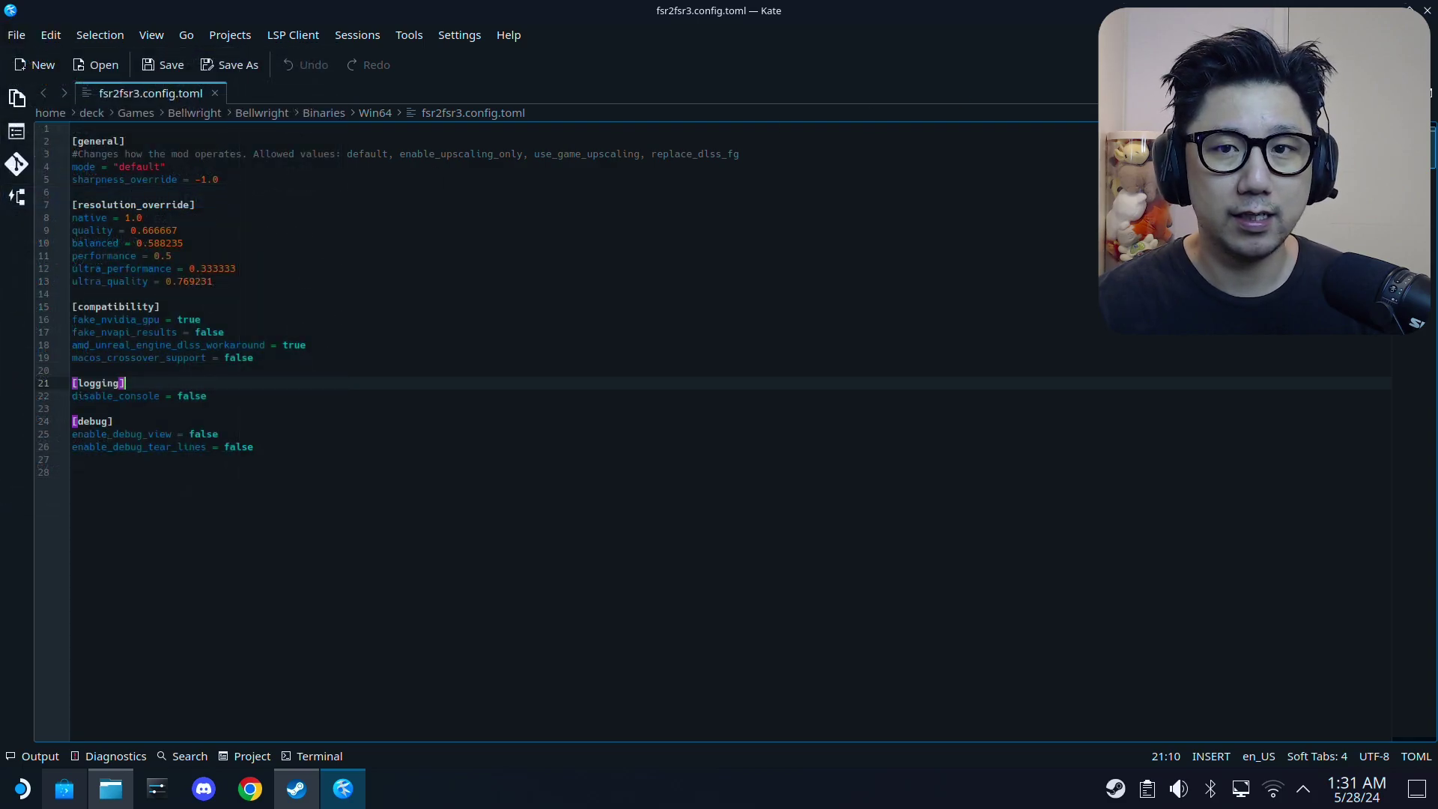
pyautogui.click(1427, 11)
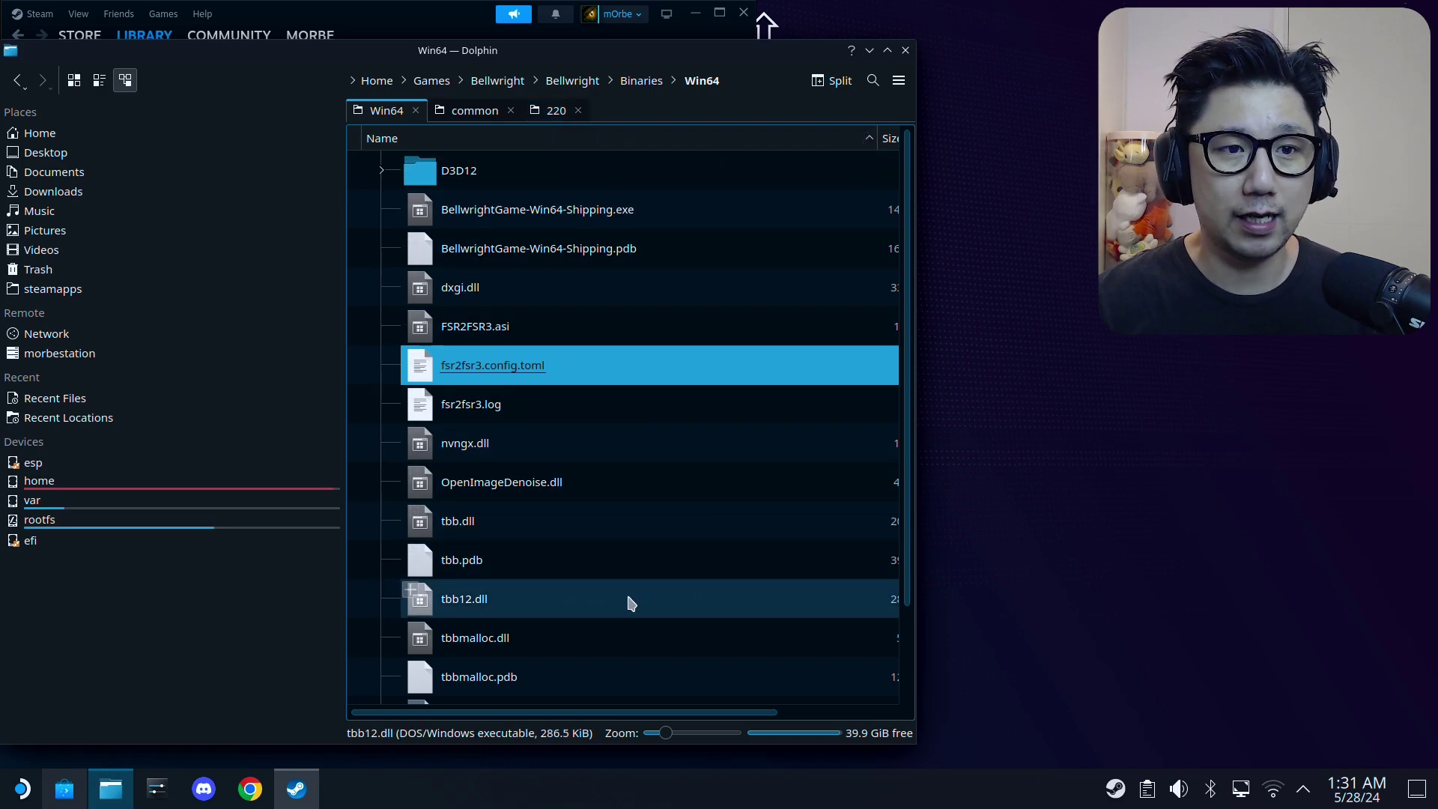
# Copy dxgi.dll from the LukeFZ Mods folder into Bellwright's Win64 folder, overwriting the existing file, and switch back to Steam.
pyautogui.click(557, 116)
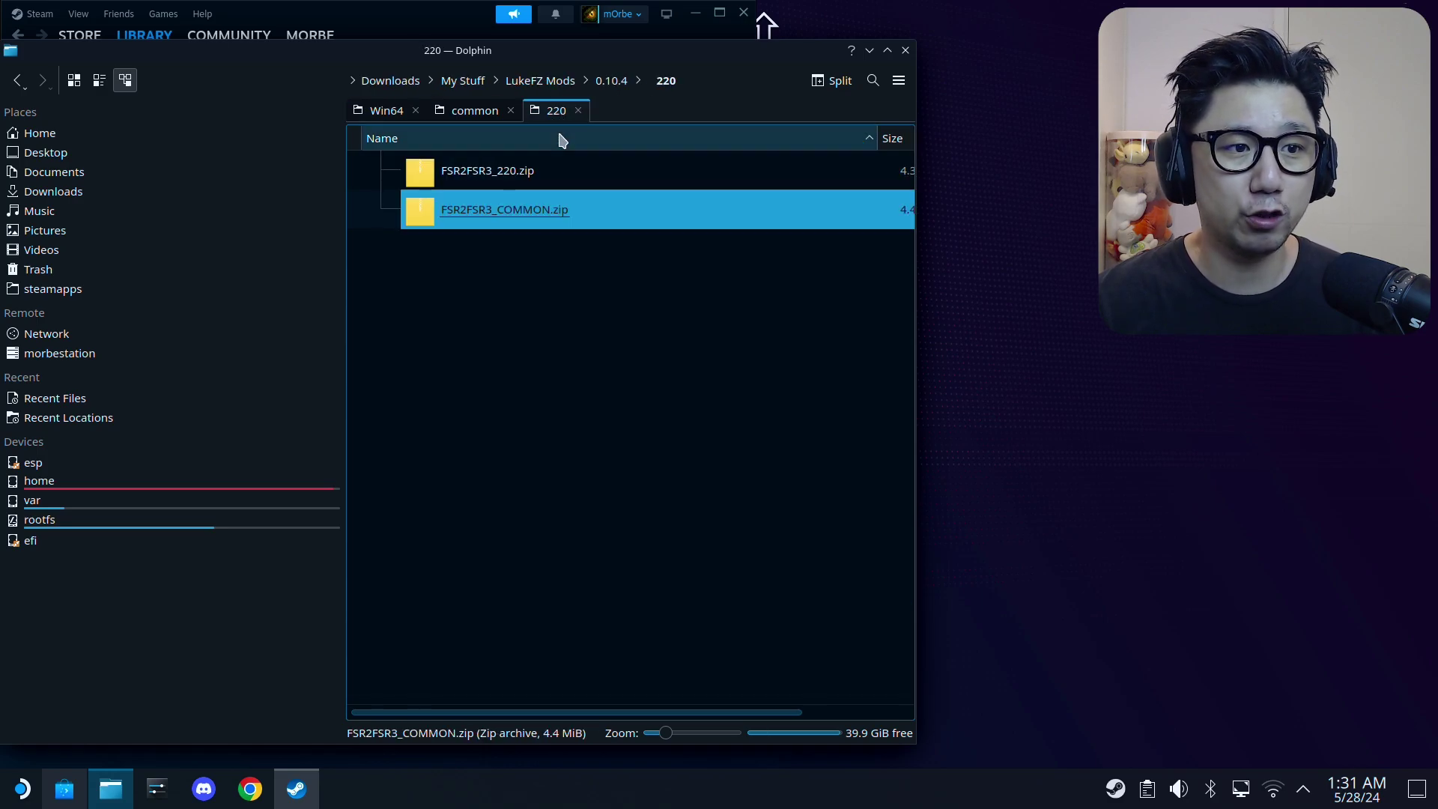
pyautogui.click(543, 81)
pyautogui.click(456, 299)
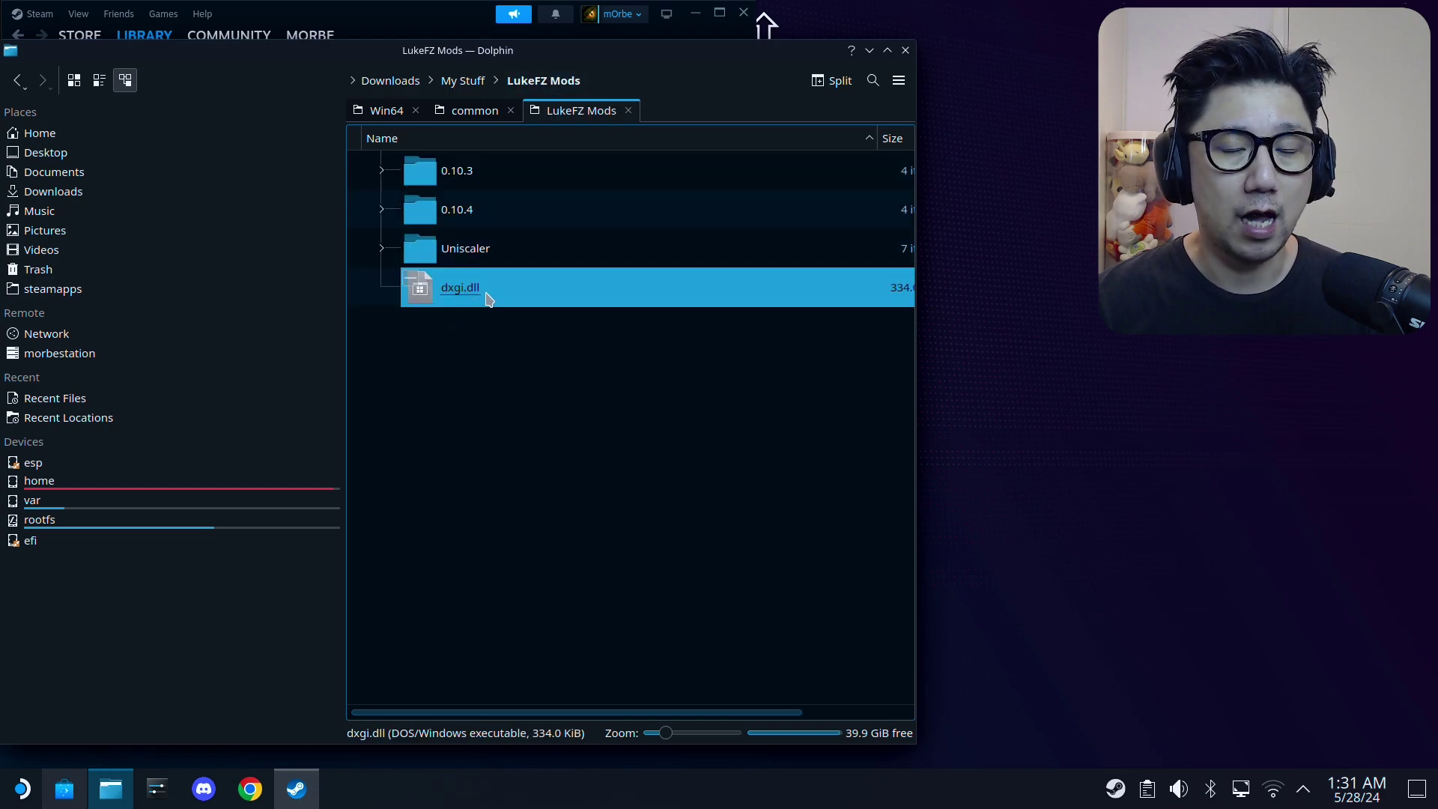
pyautogui.moveTo(510, 305); pyautogui.dragTo(381, 383)
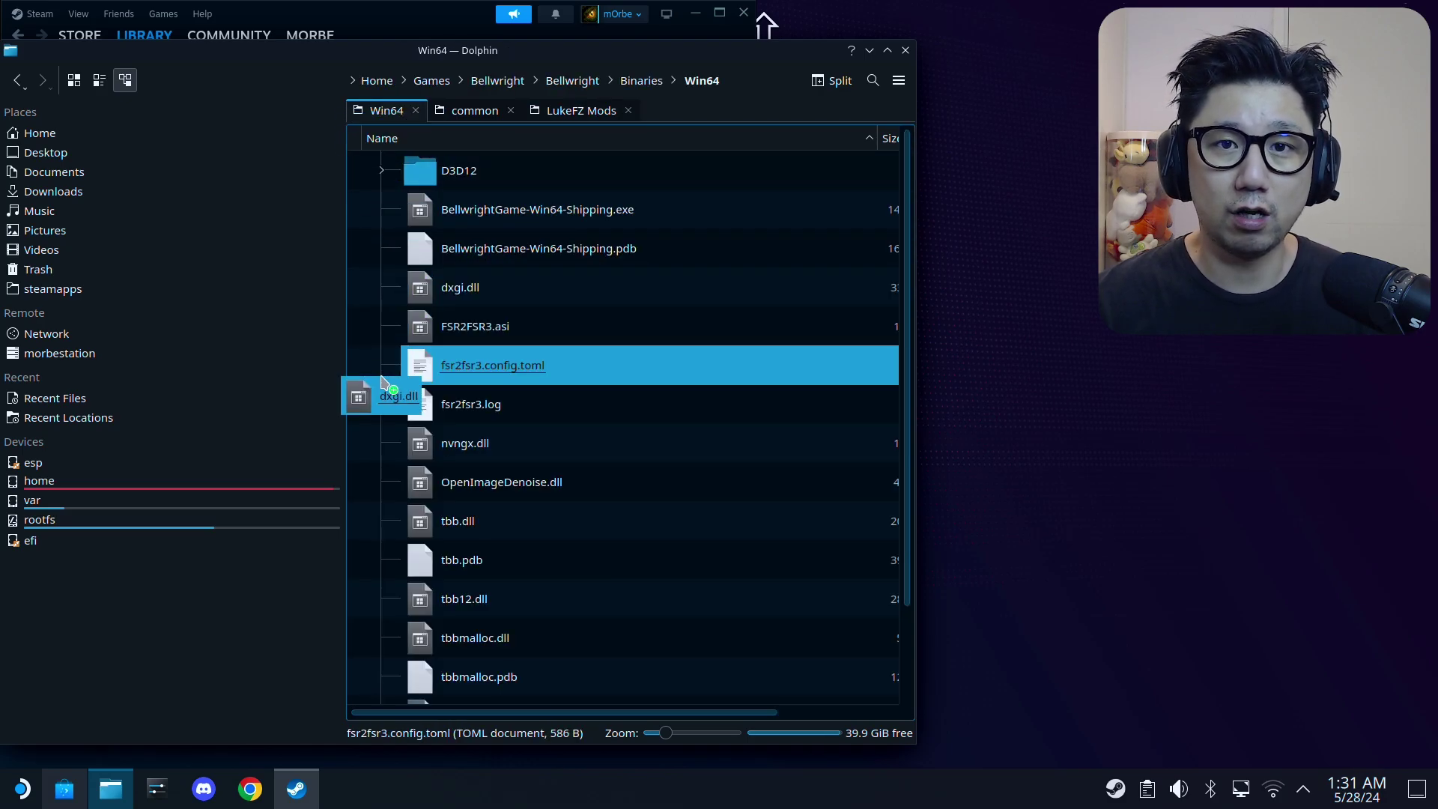
pyautogui.moveTo(382, 381); pyautogui.dragTo(367, 462)
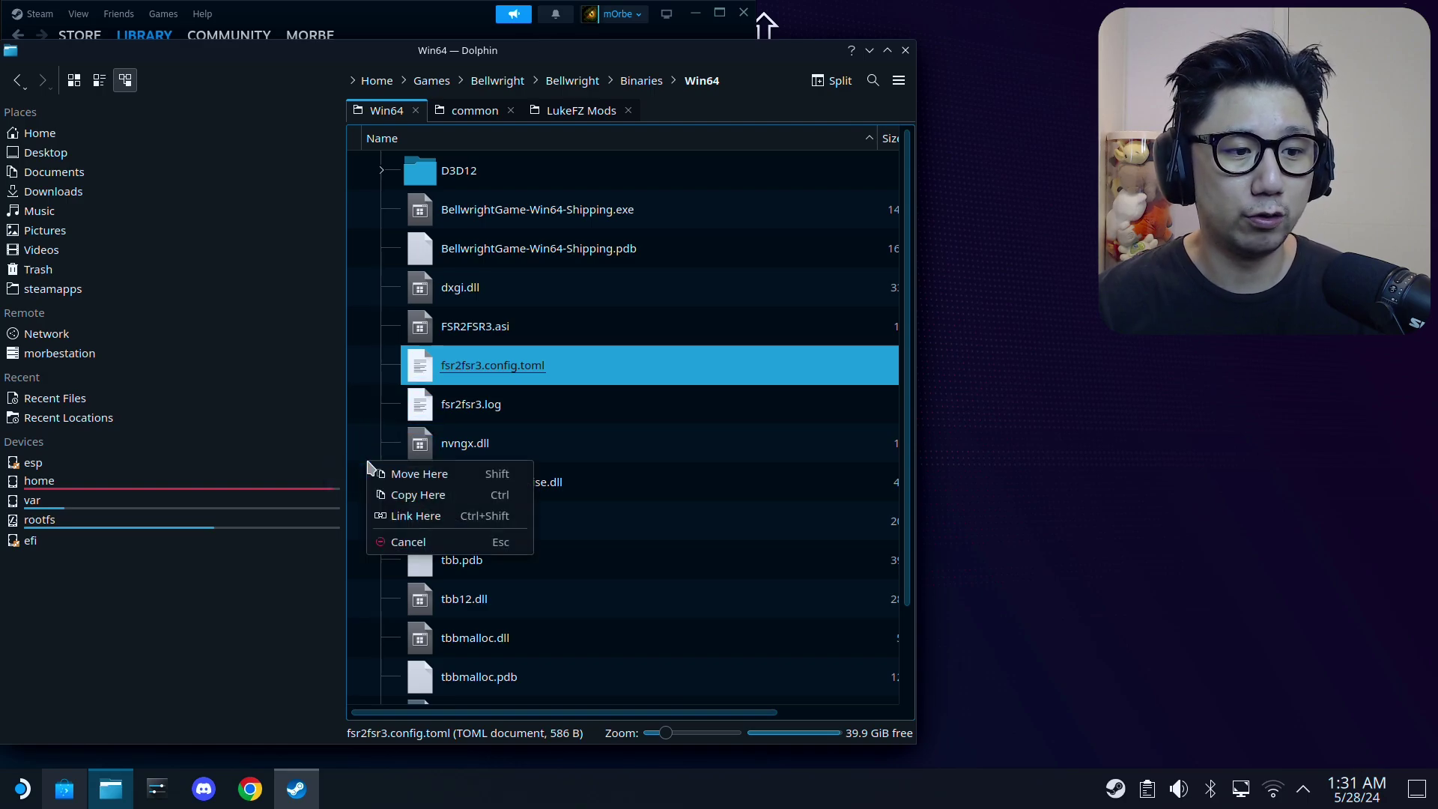
pyautogui.click(404, 496)
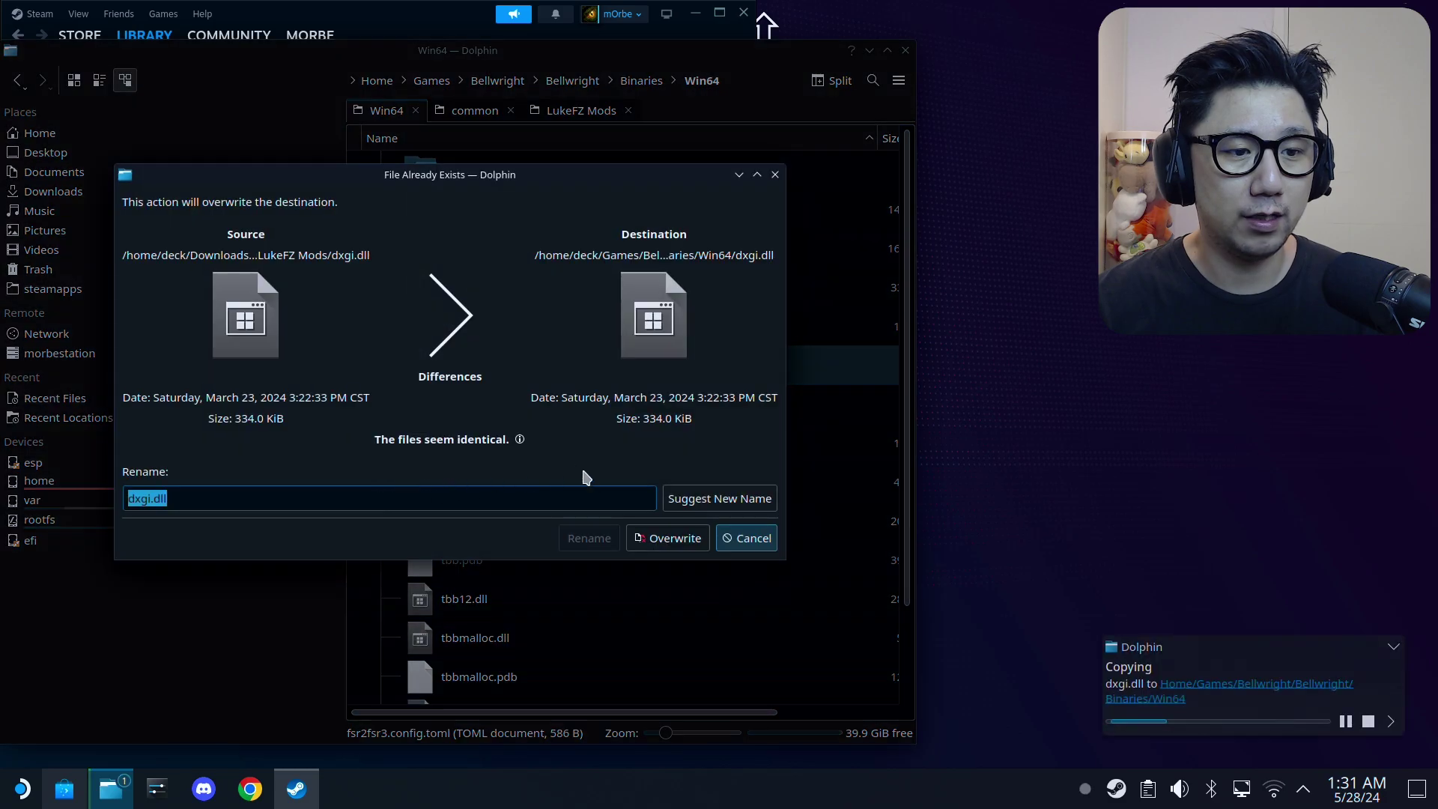
pyautogui.click(674, 539)
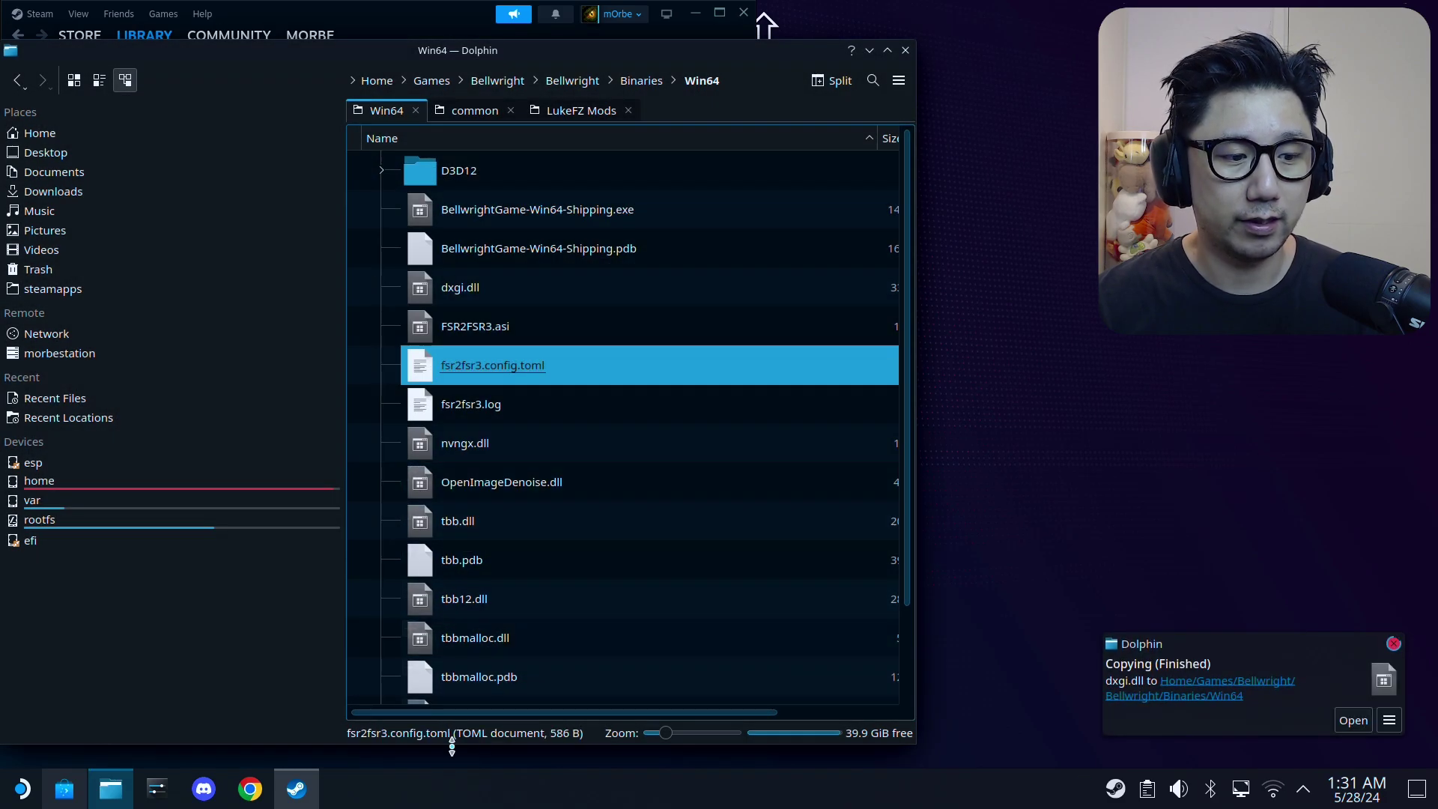
pyautogui.click(314, 791)
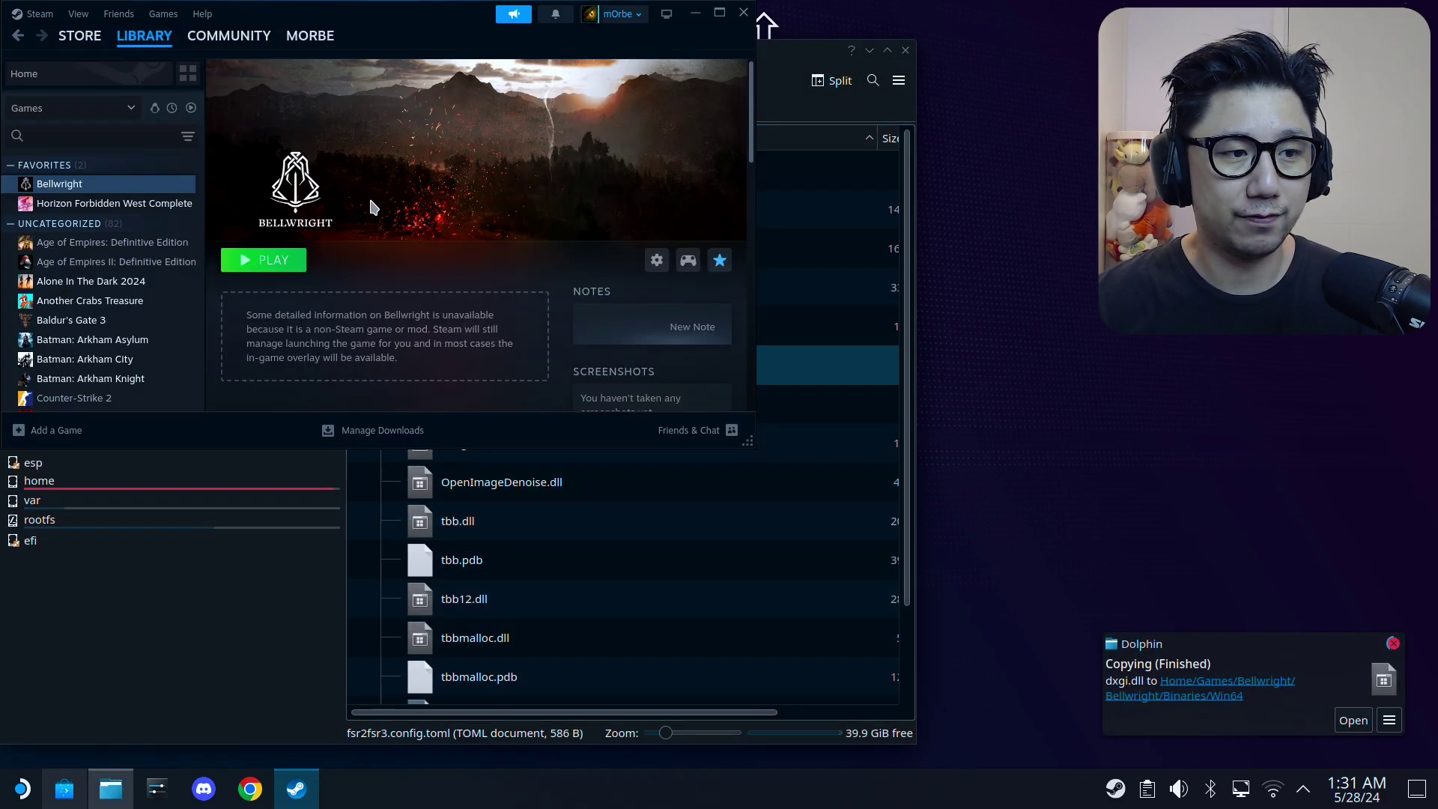
# Launch Bellwright from the Steam library, dismiss the Early Access notice, and open the game's graphics options.
pyautogui.click(271, 266)
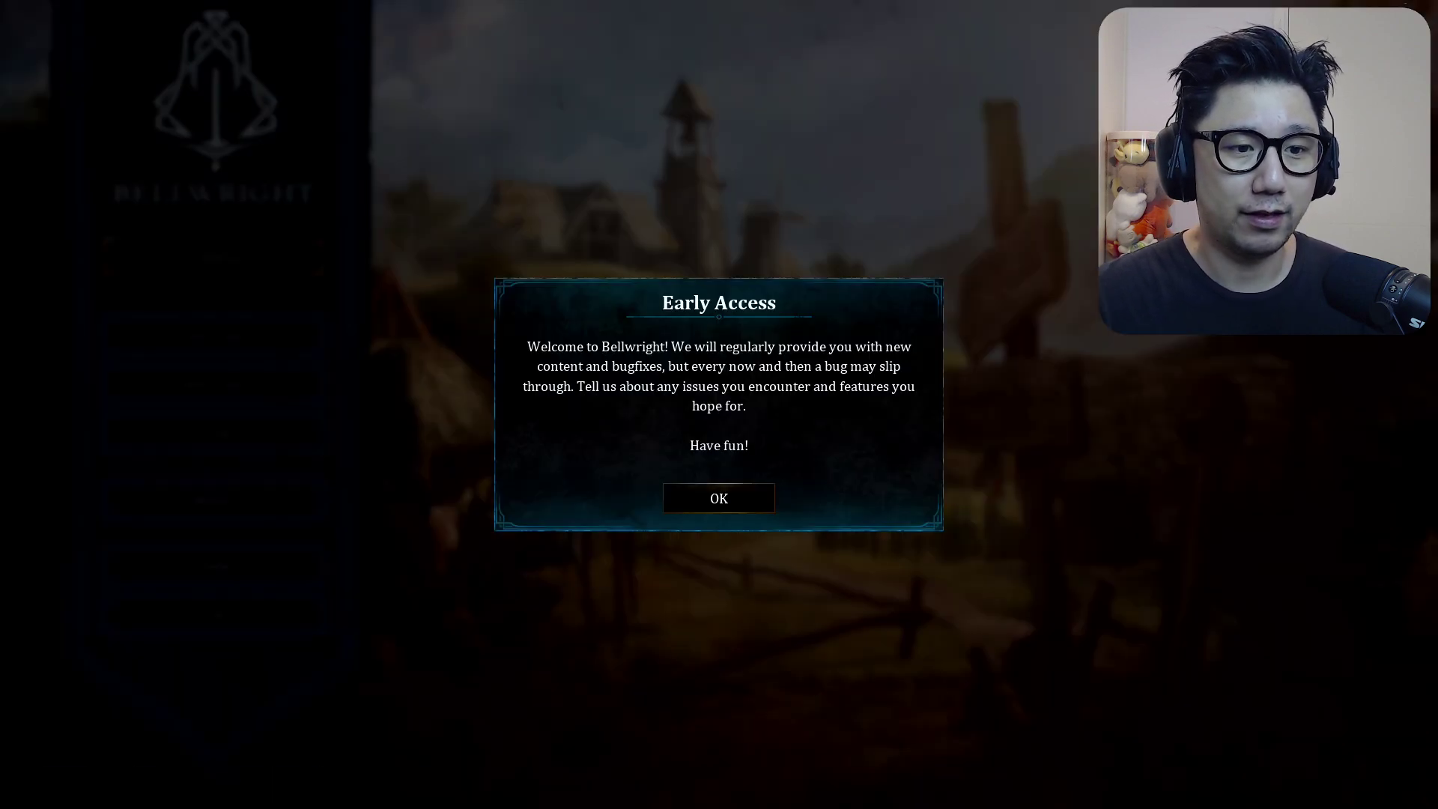
pyautogui.click(720, 502)
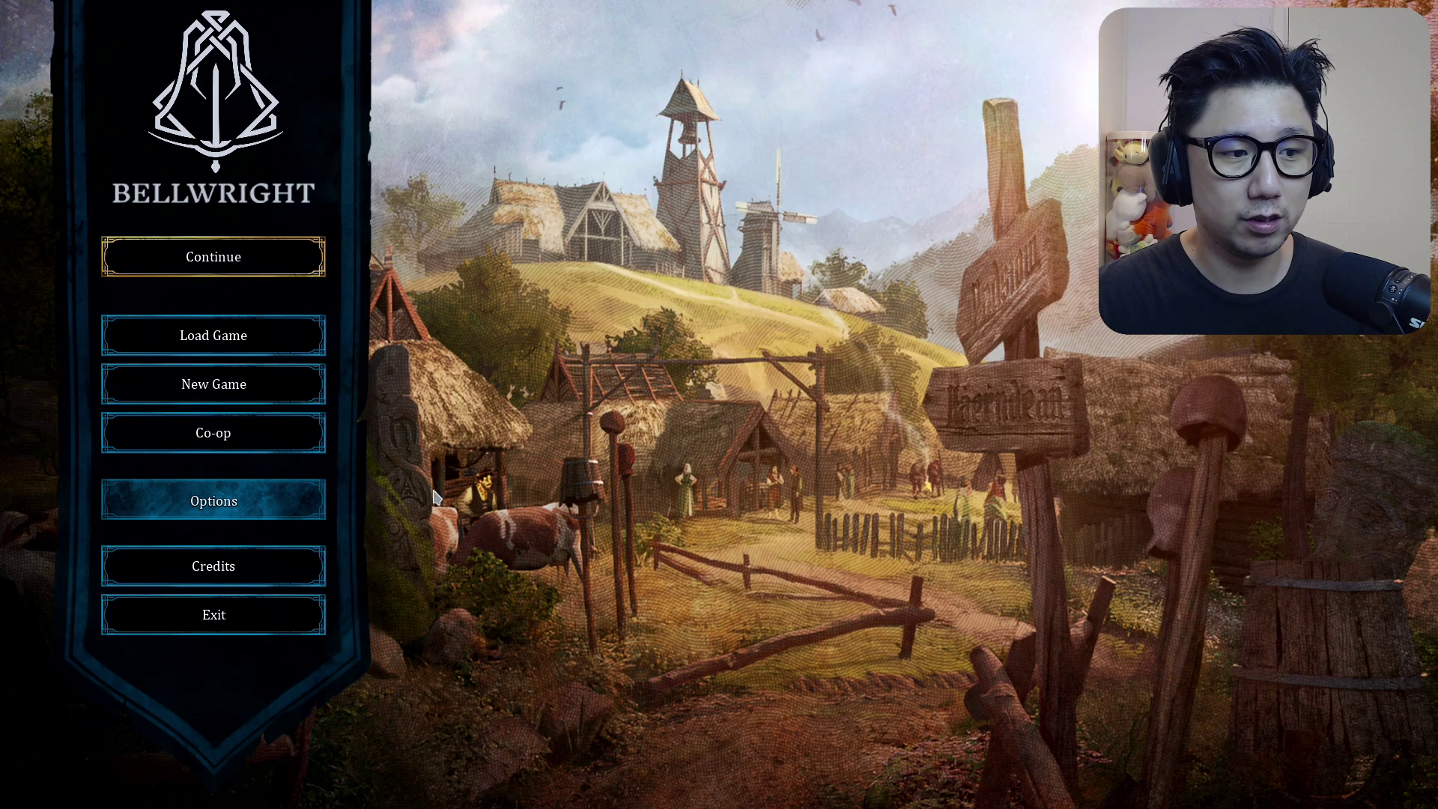
pyautogui.click(258, 507)
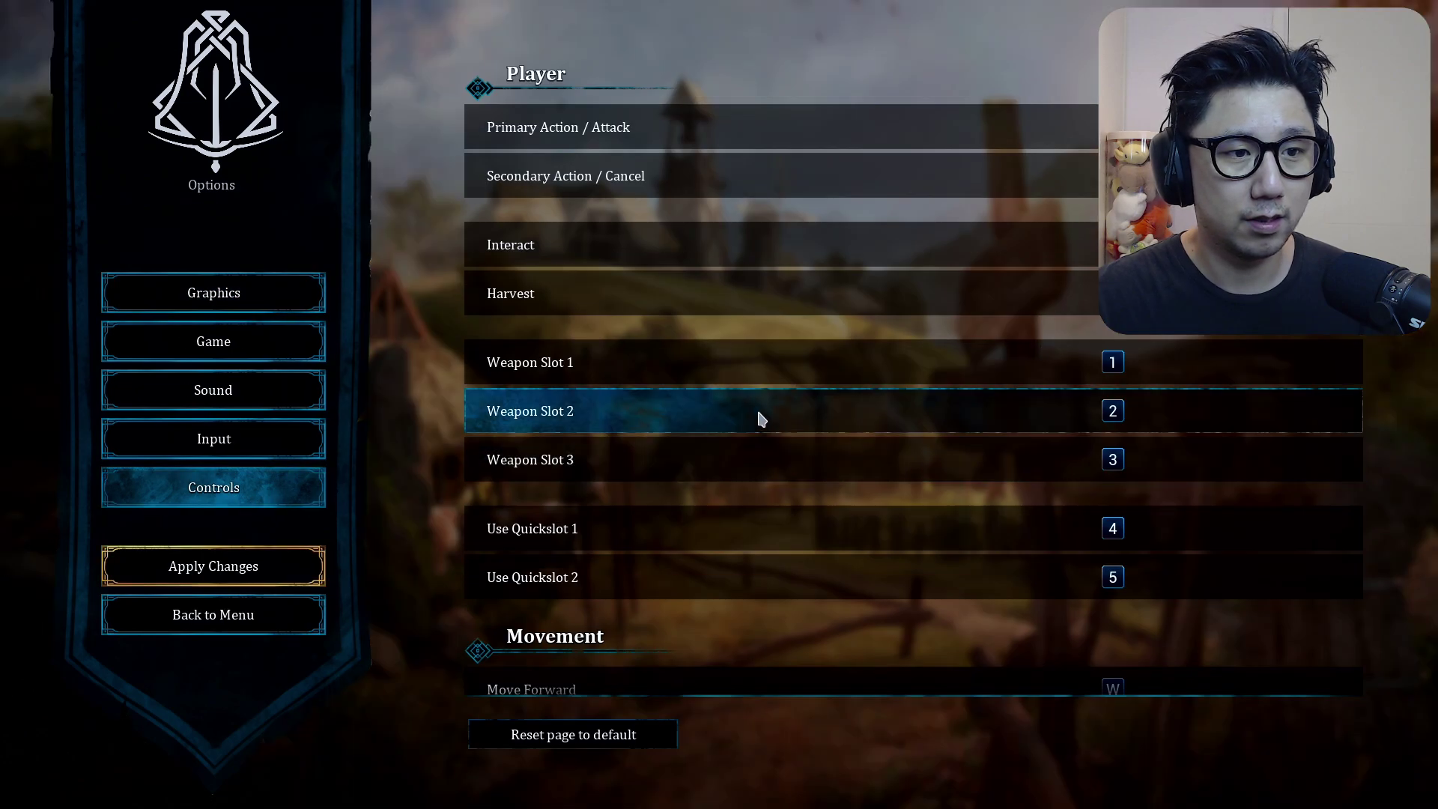
pyautogui.click(236, 303)
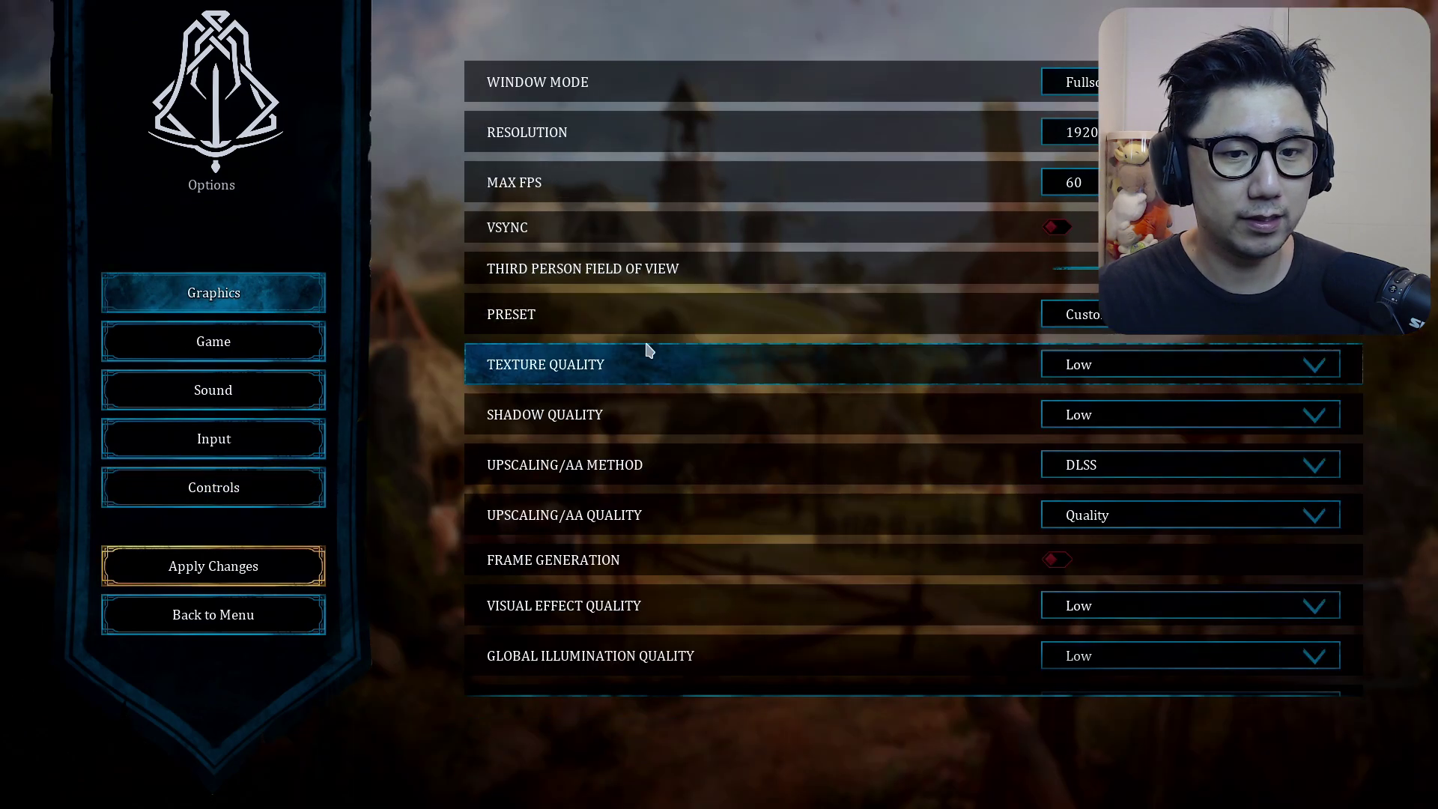
# Switch the upscaling/AA method to TAA and back to DLSS, leave frame generation off, and apply the graphics settings.
pyautogui.click(1109, 465)
pyautogui.click(1101, 492)
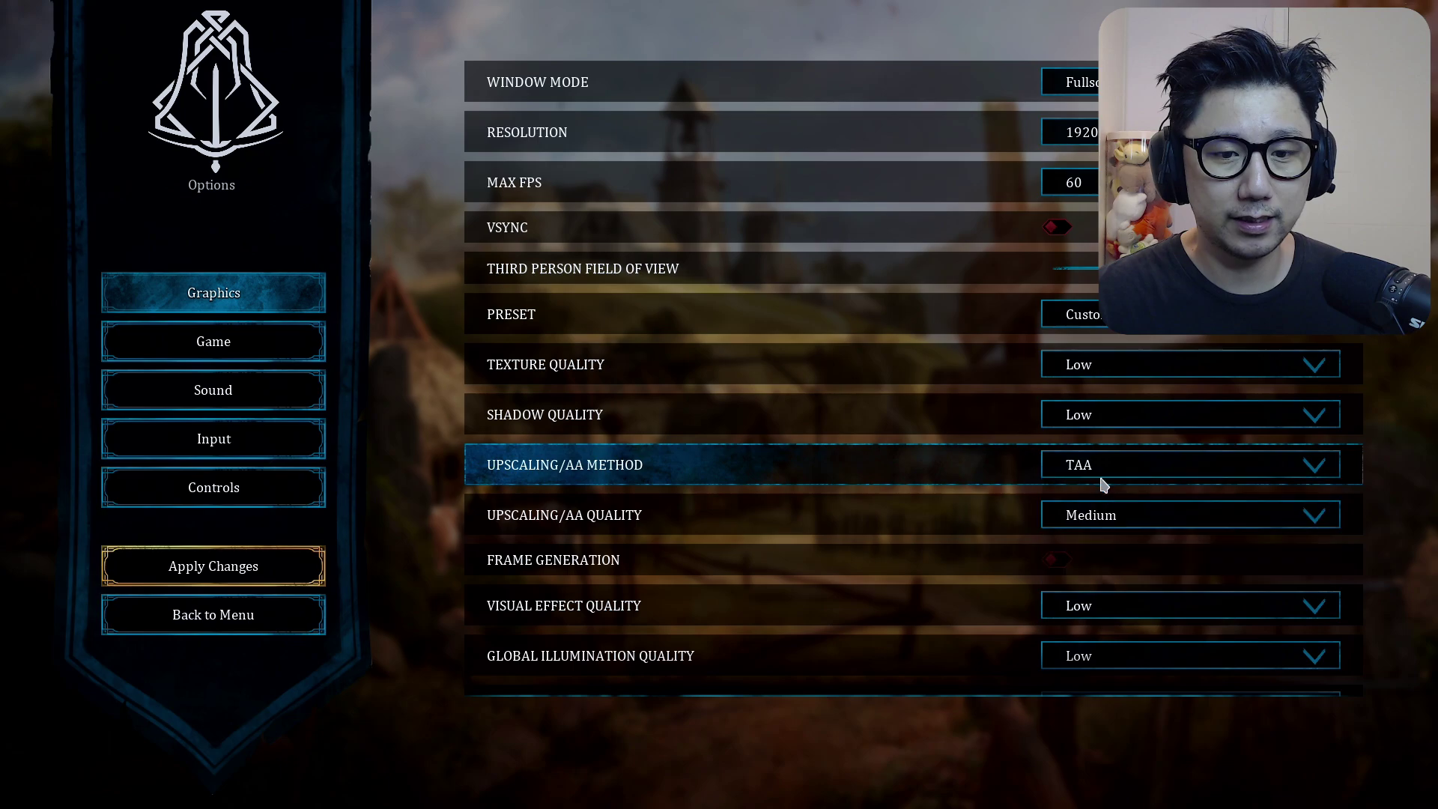
pyautogui.click(1101, 470)
pyautogui.click(1076, 568)
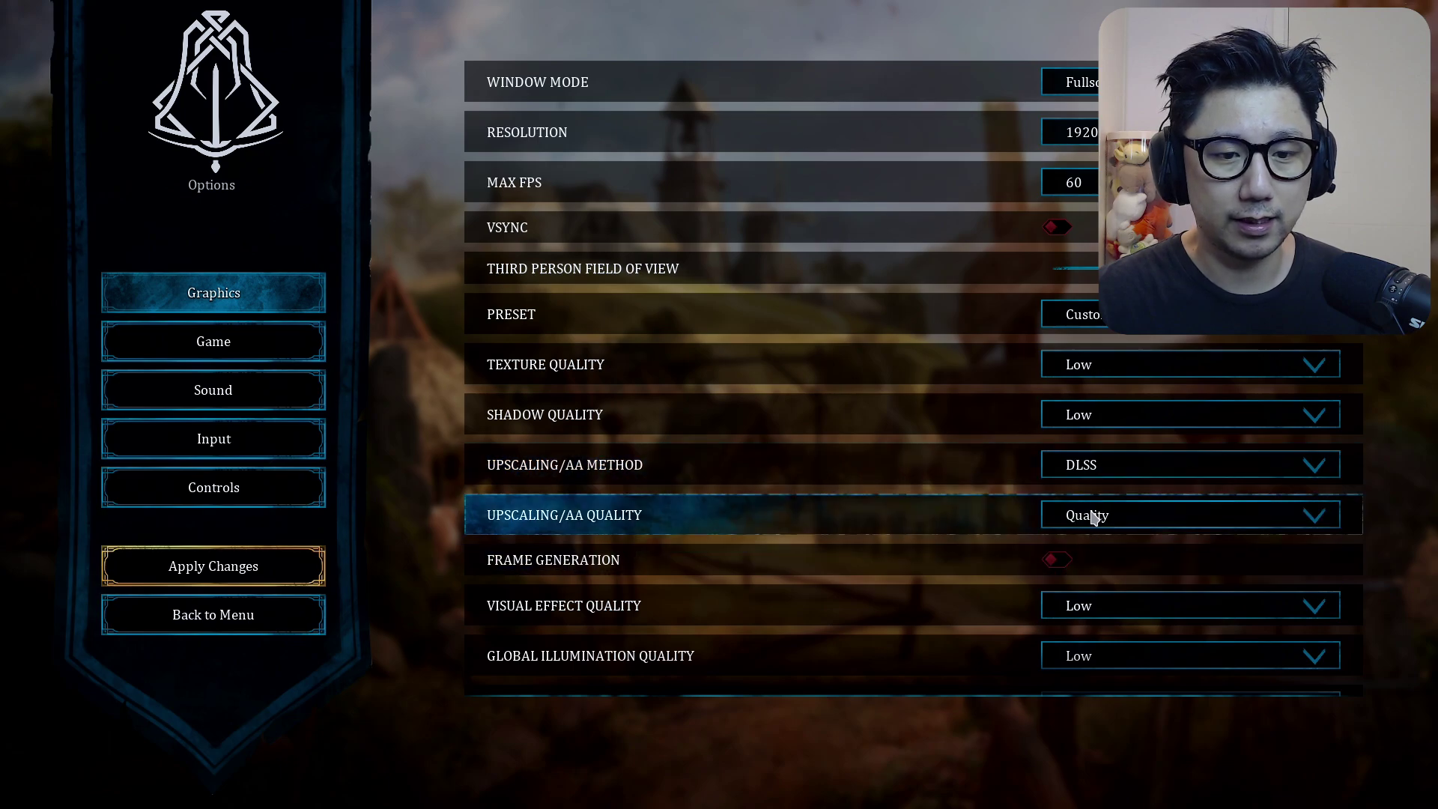
pyautogui.click(1066, 564)
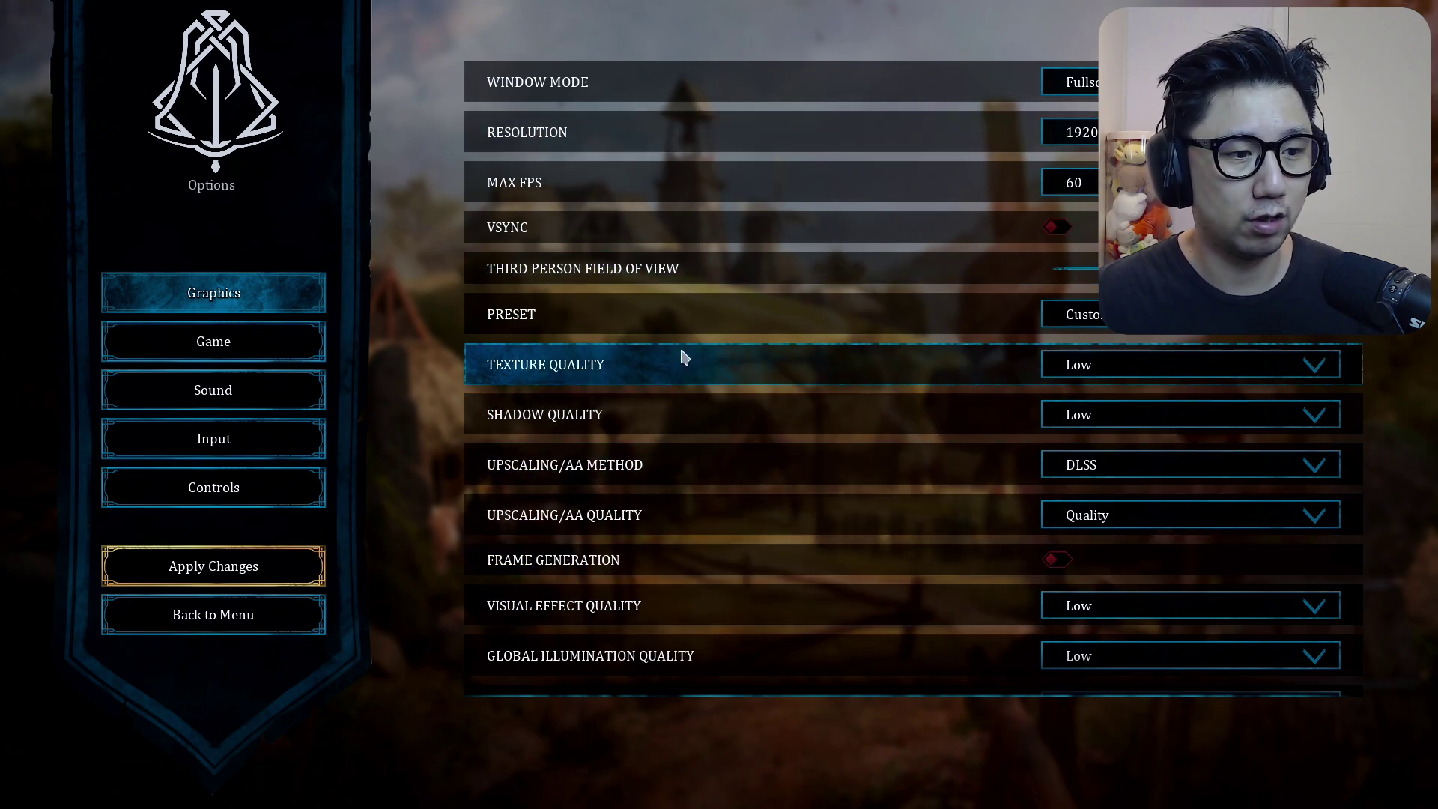
pyautogui.click(277, 568)
# Continue the saved game and run the character around the village to check performance without frame generation.
pyautogui.click(286, 263)
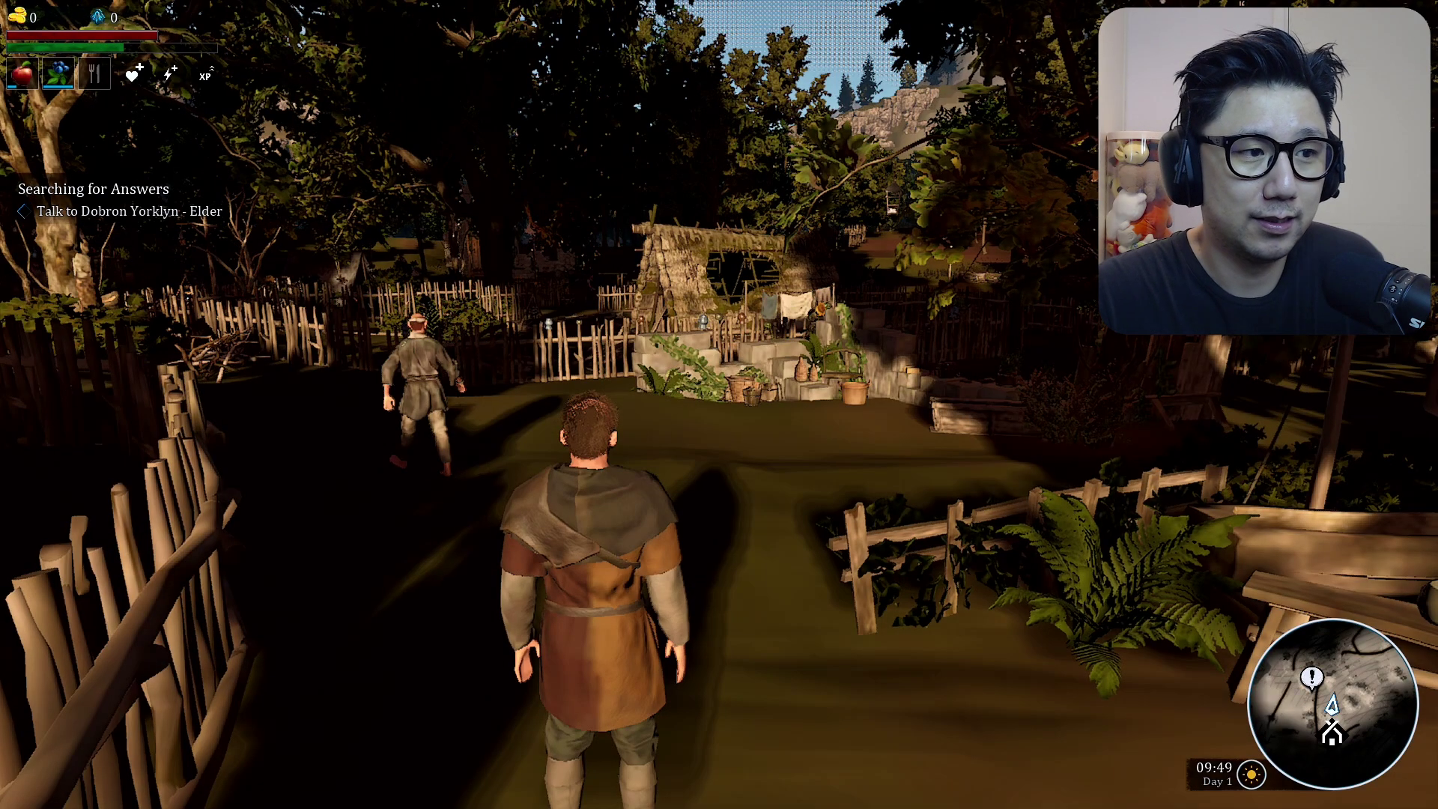
pyautogui.press('w')
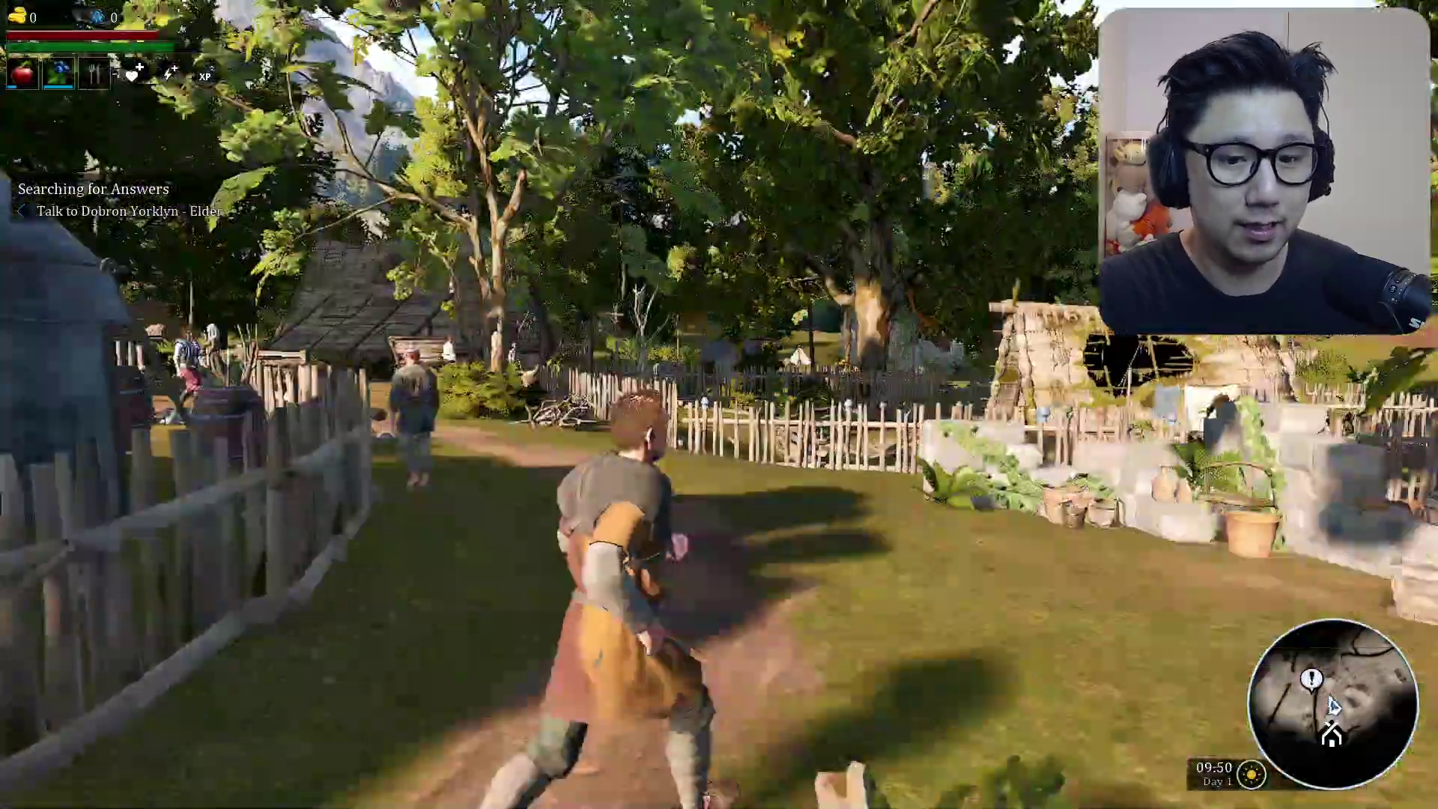
pyautogui.press('w')
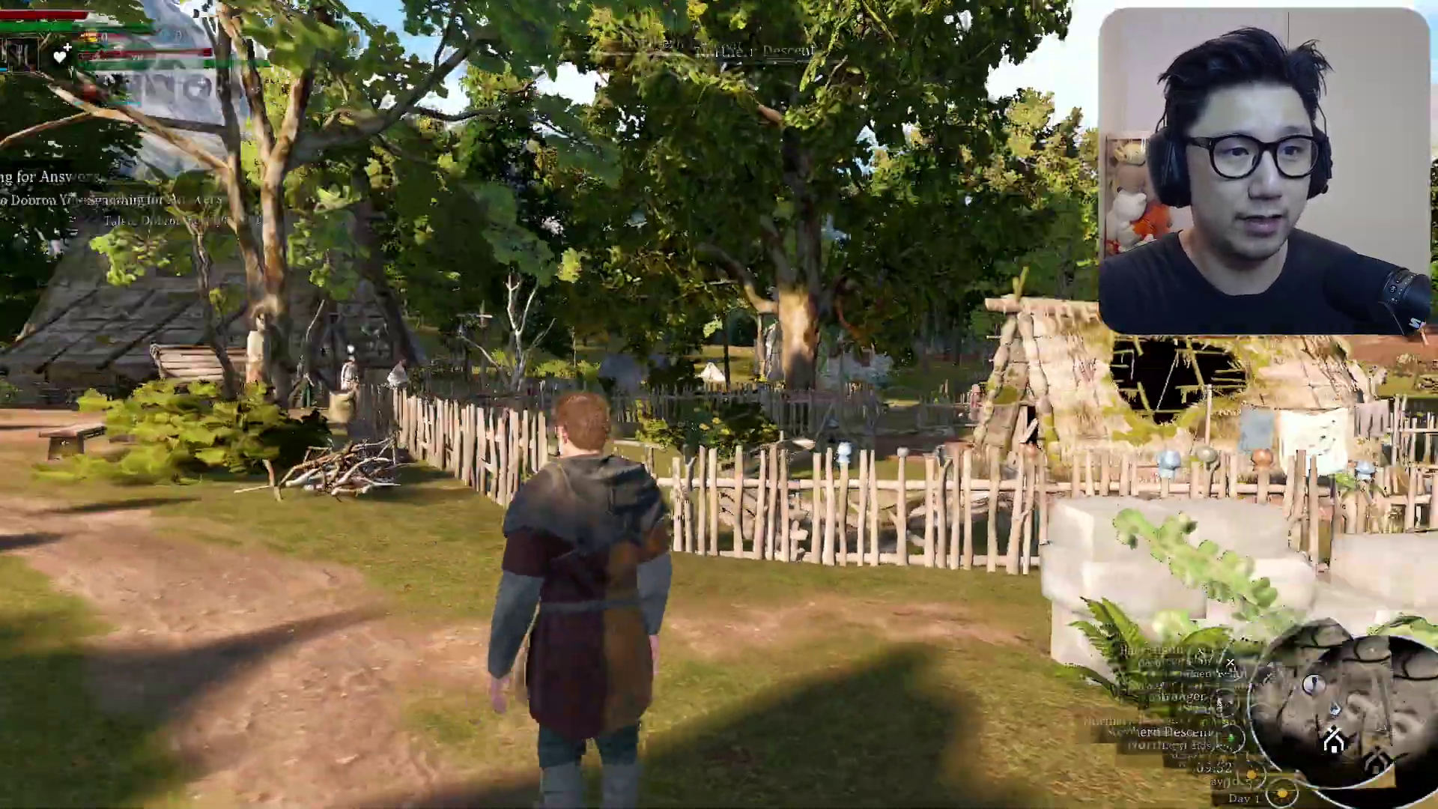
pyautogui.press('w')
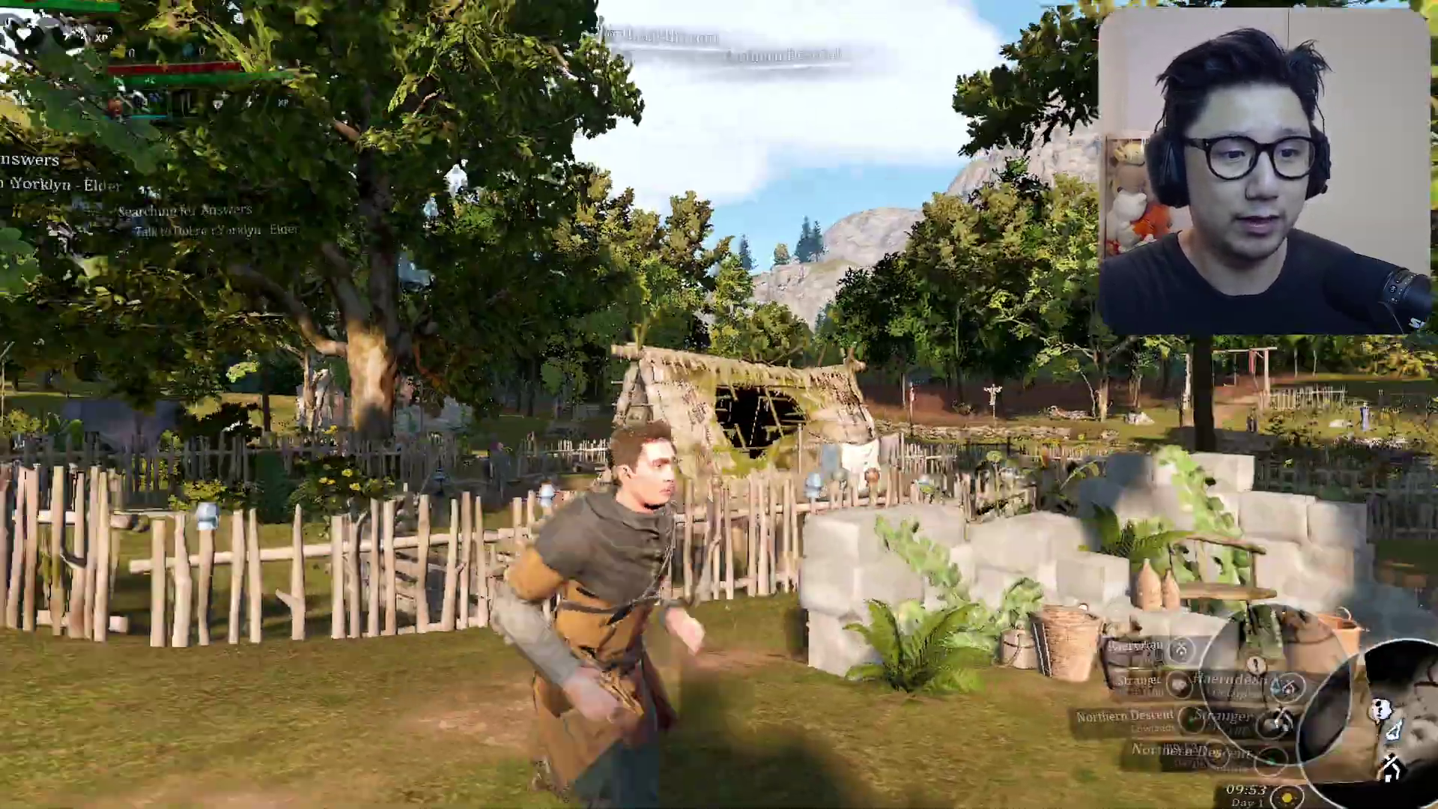
pyautogui.press('w')
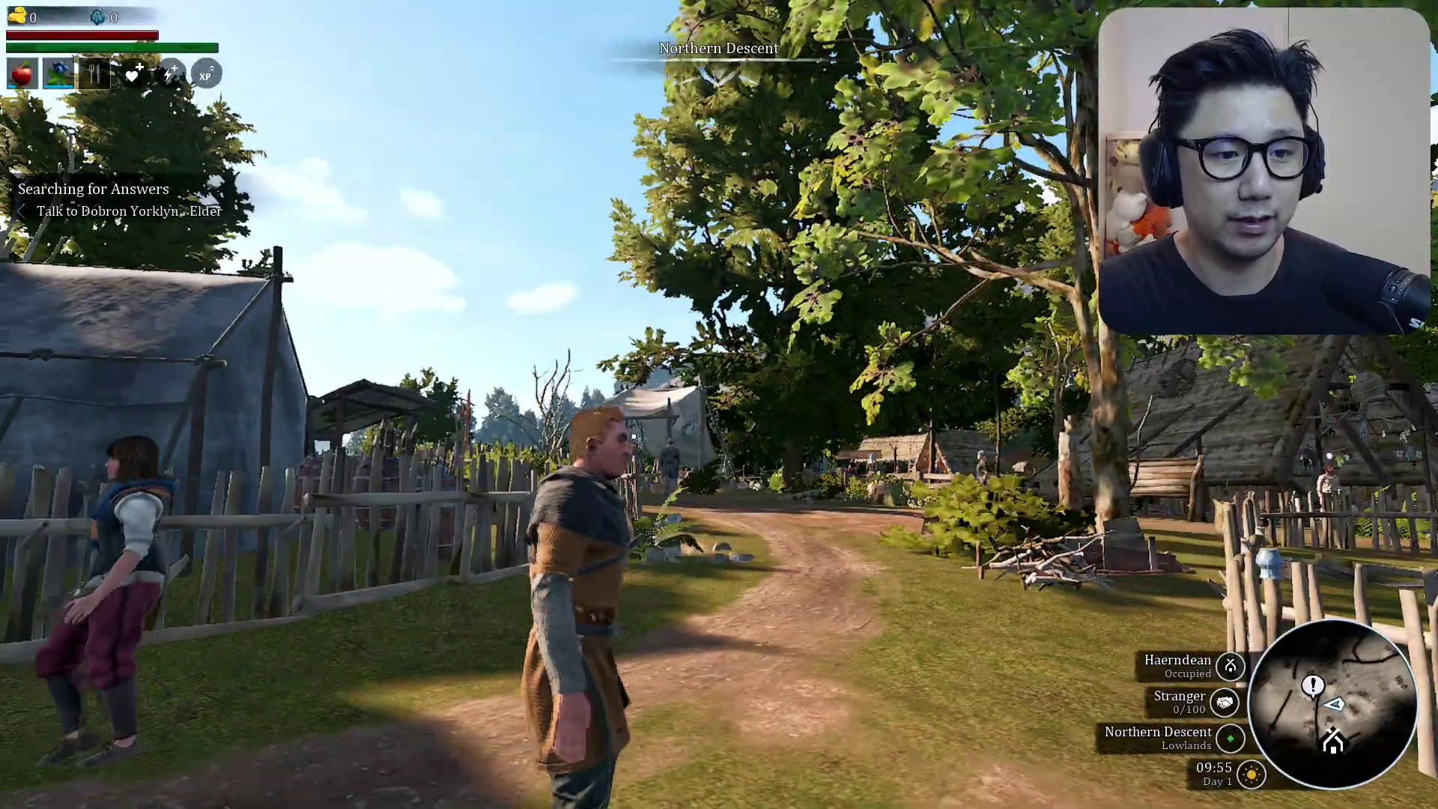
# Turn on frame generation in the in-game graphics options, apply the change, and resume walking through the village.
pyautogui.press('Escape')
pyautogui.click(276, 411)
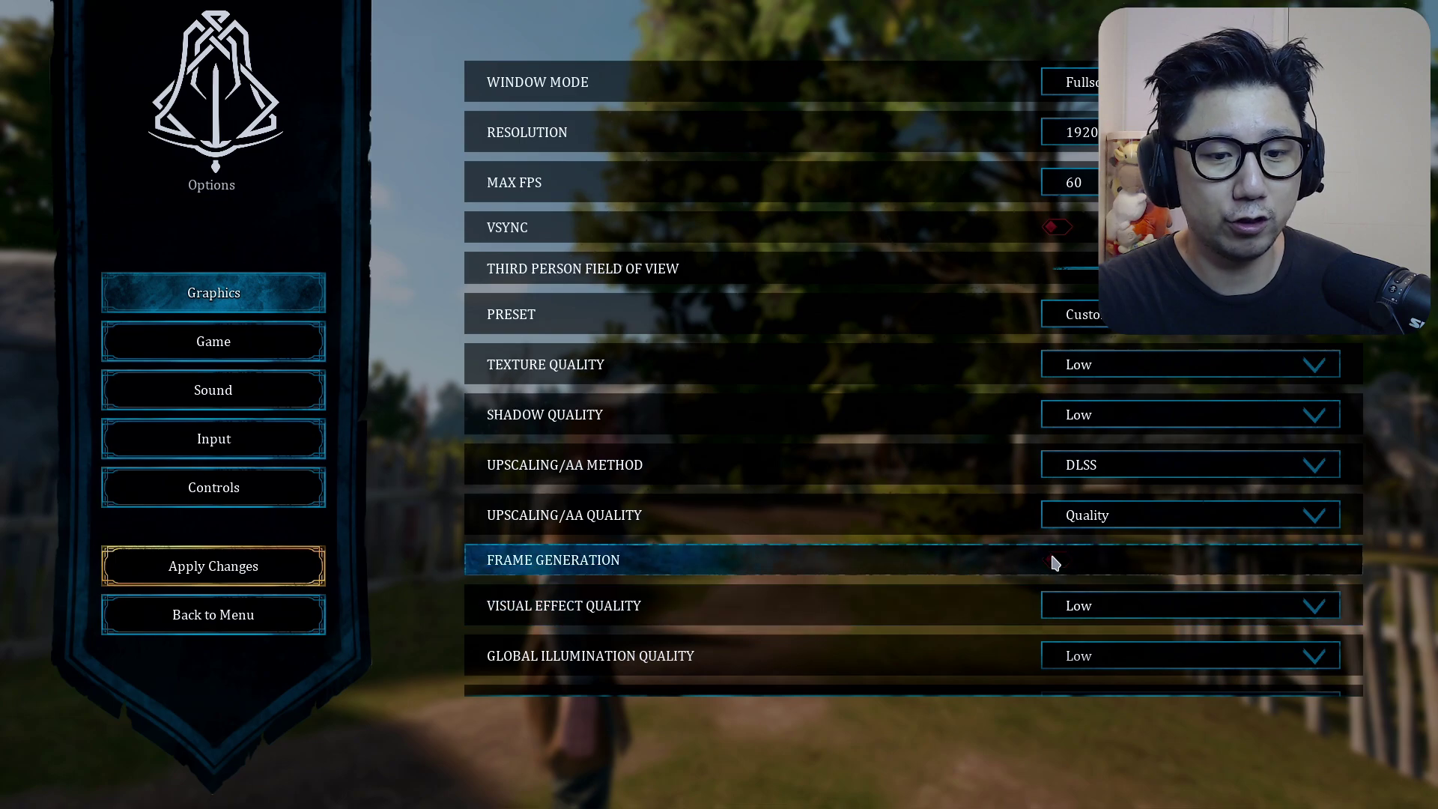
pyautogui.click(215, 569)
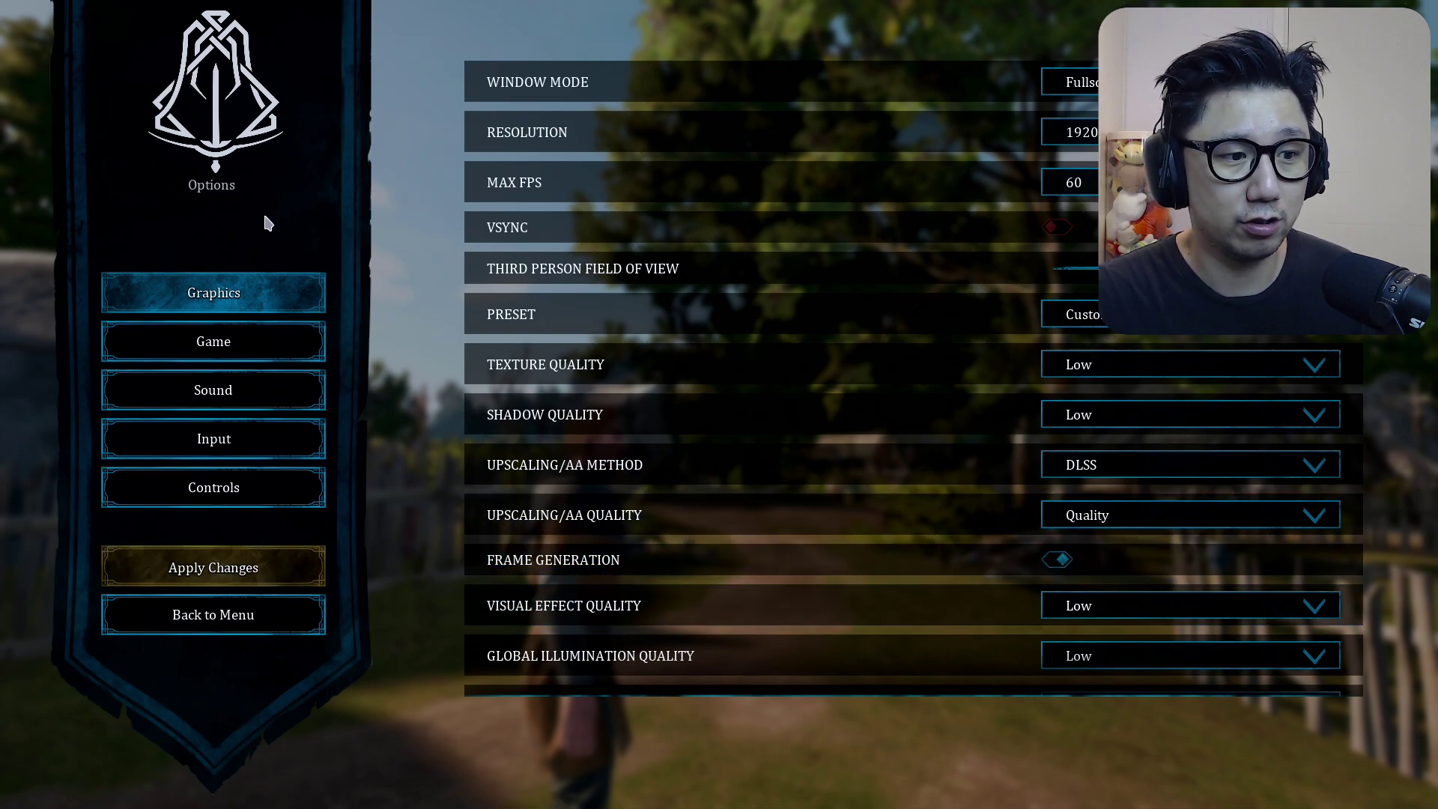
pyautogui.press('Escape')
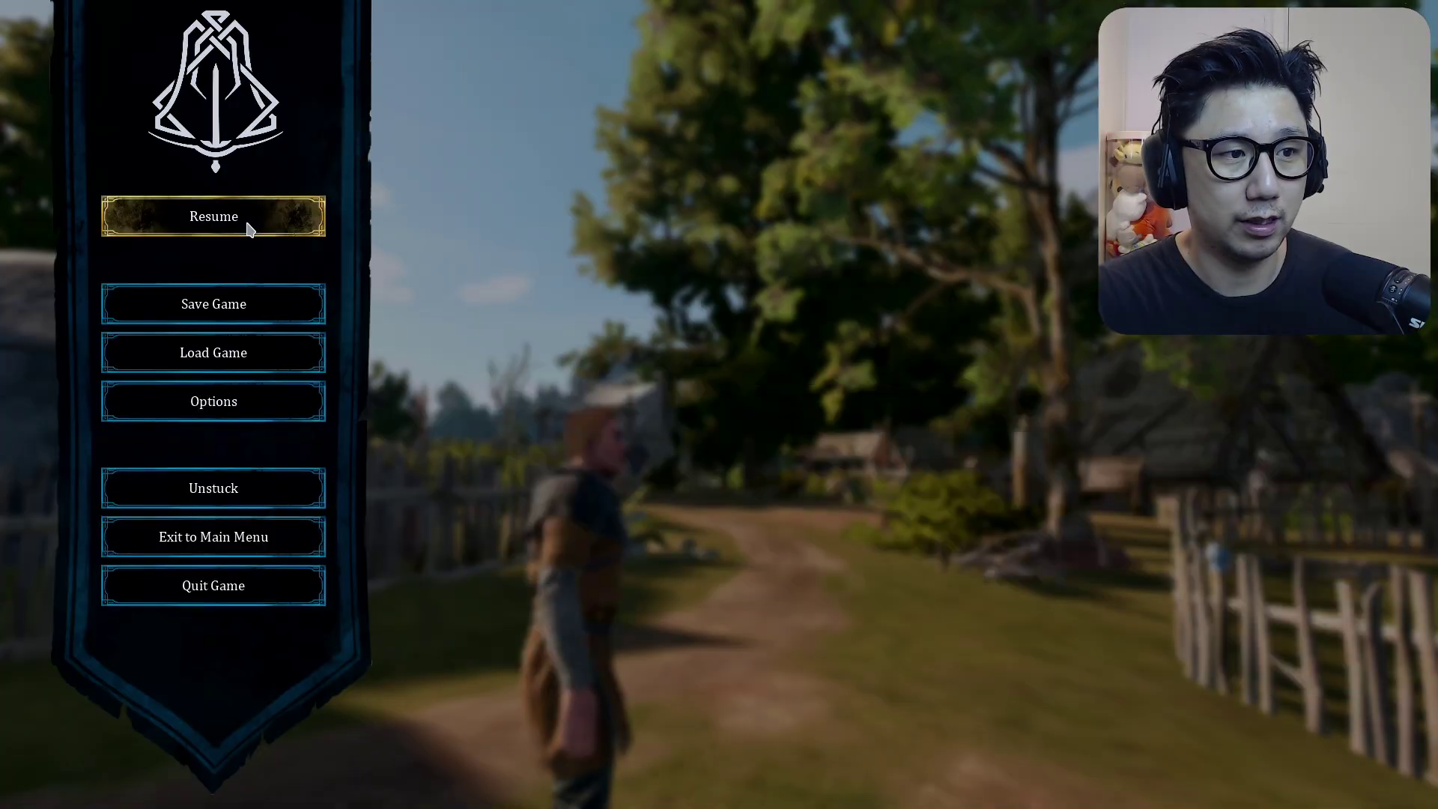
pyautogui.click(273, 209)
pyautogui.press('w')
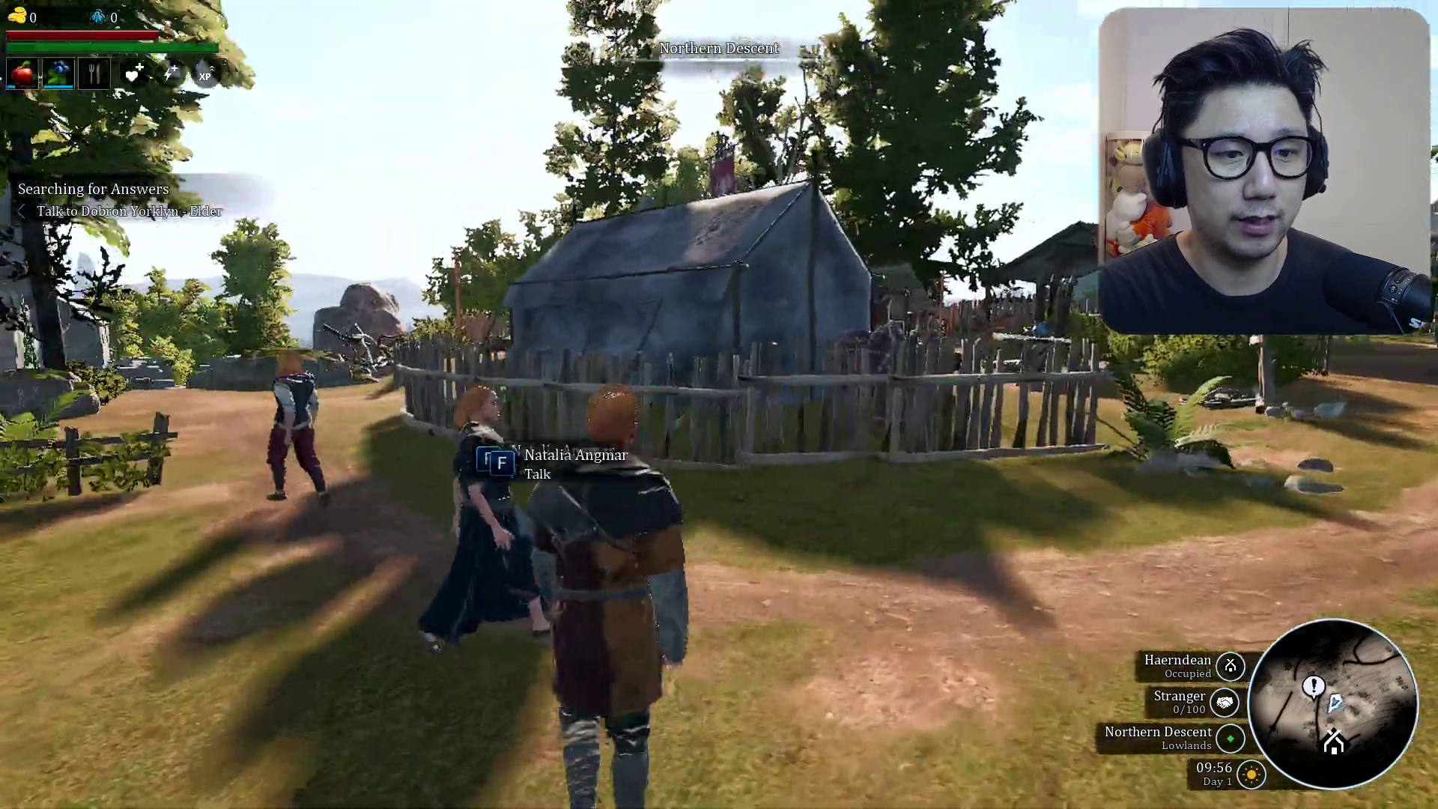